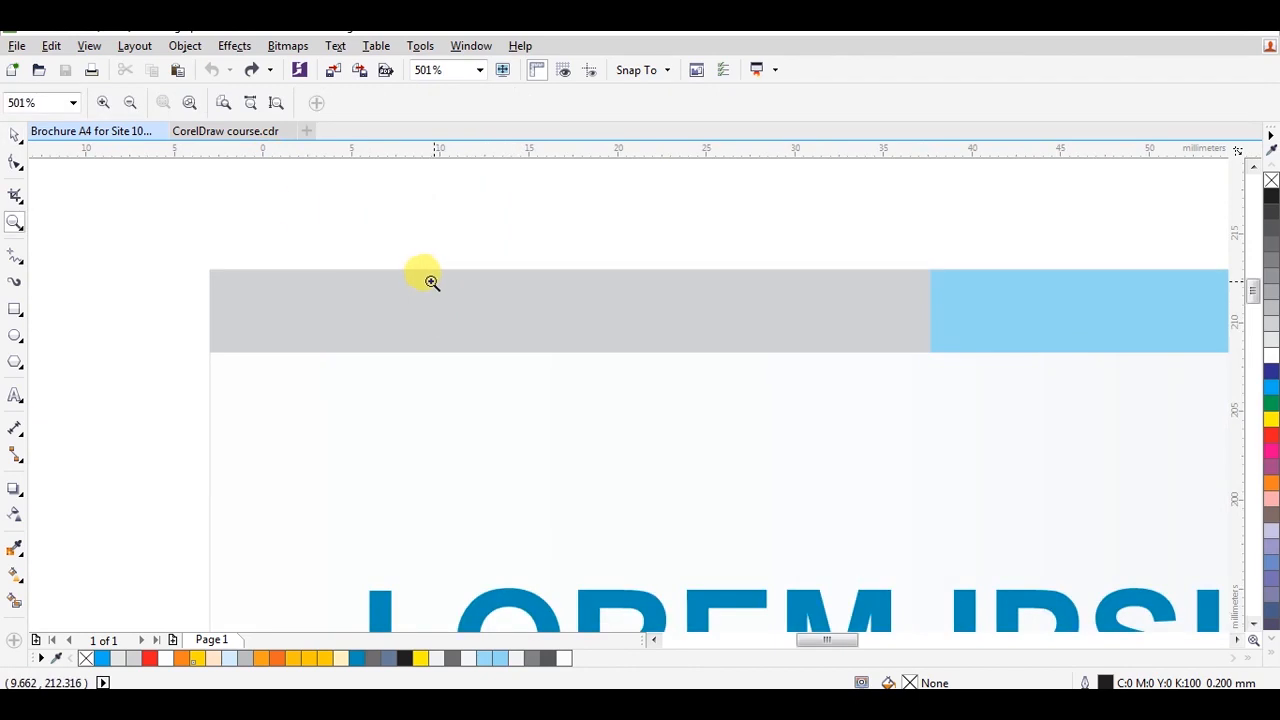
Switch the view to Simple Wireframe and examine the bleed margin at the brochure's upper corners
click(130, 47)
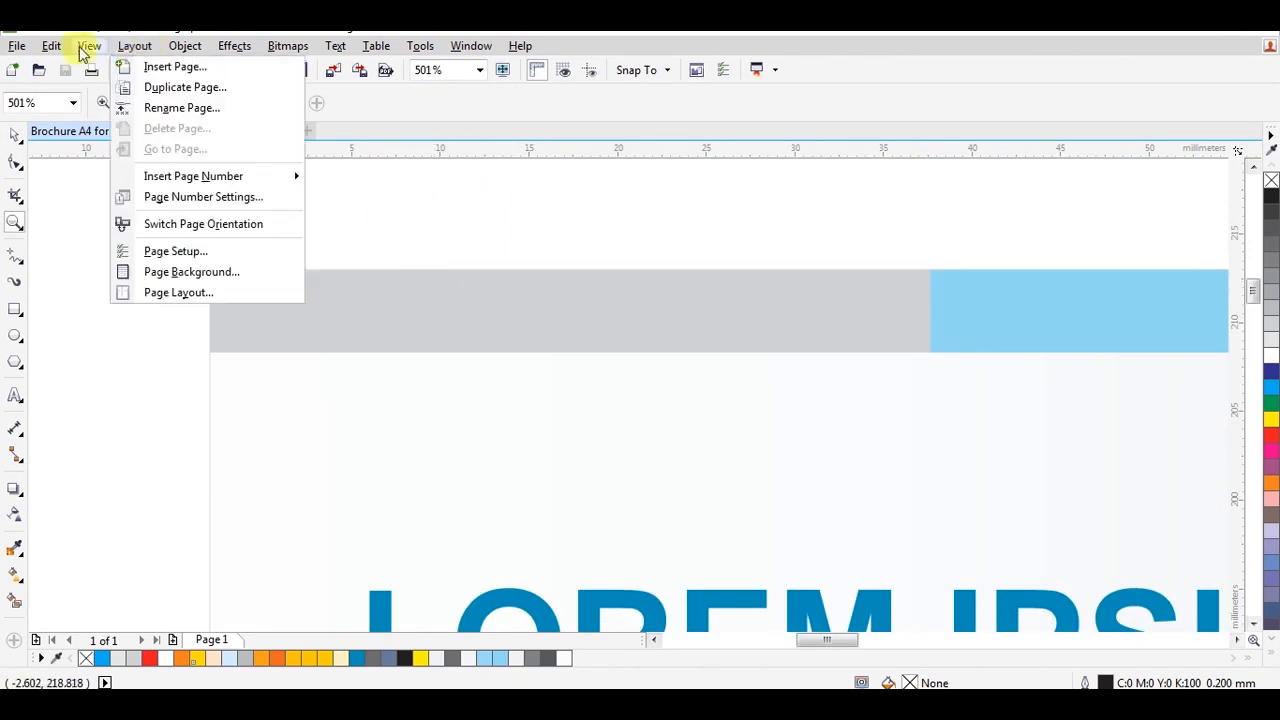
mouse_move(86, 46)
click(103, 68)
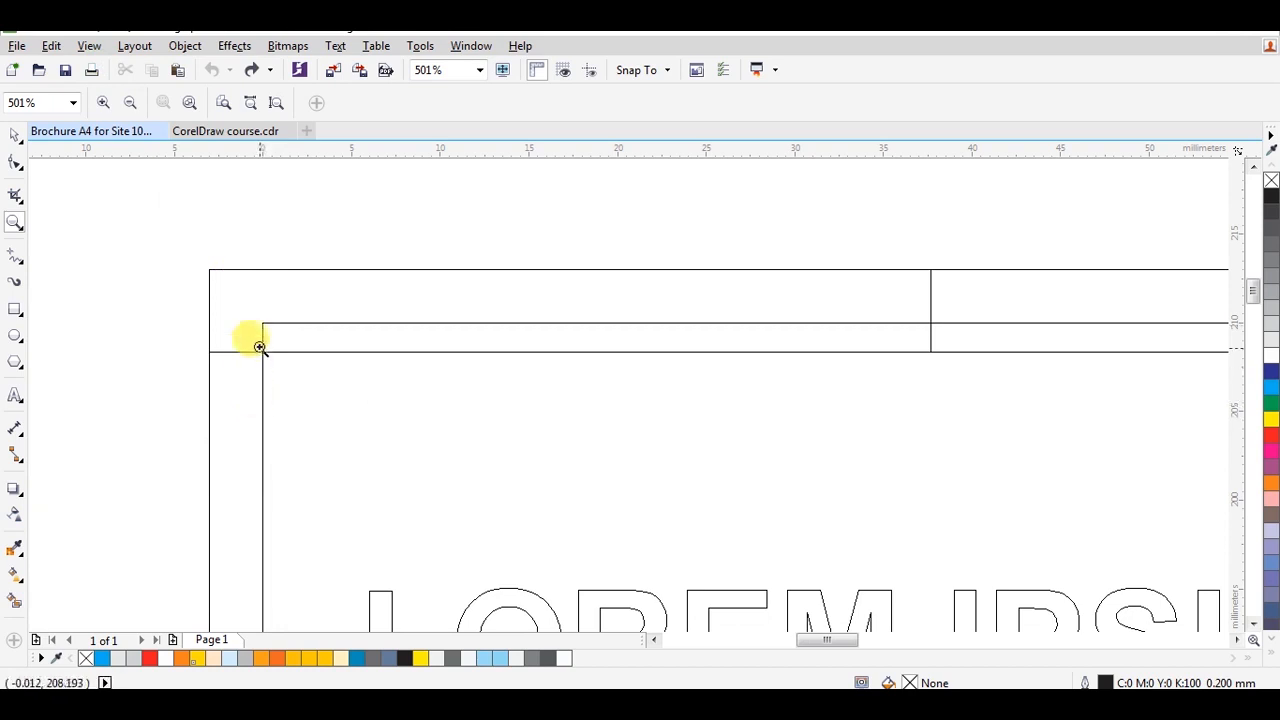
scroll(259, 360, down, 1)
drag(187, 281, 805, 565)
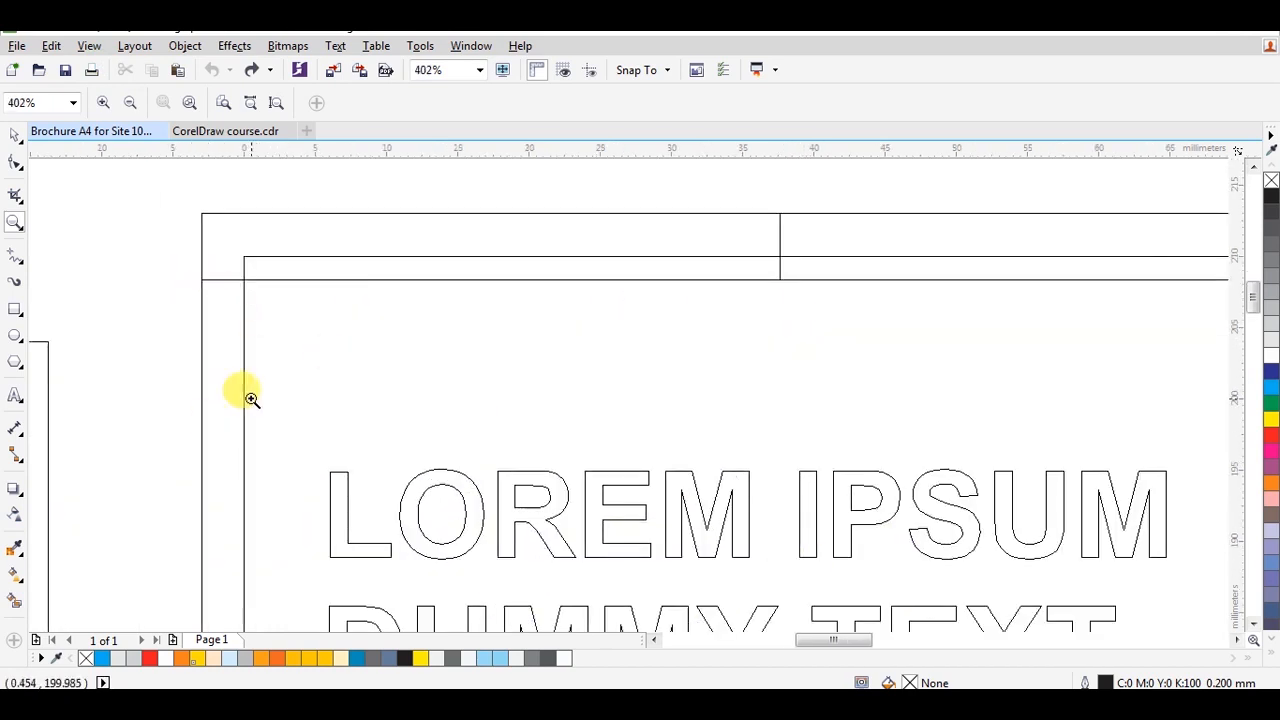
scroll(249, 400, down, 3)
key(F4)
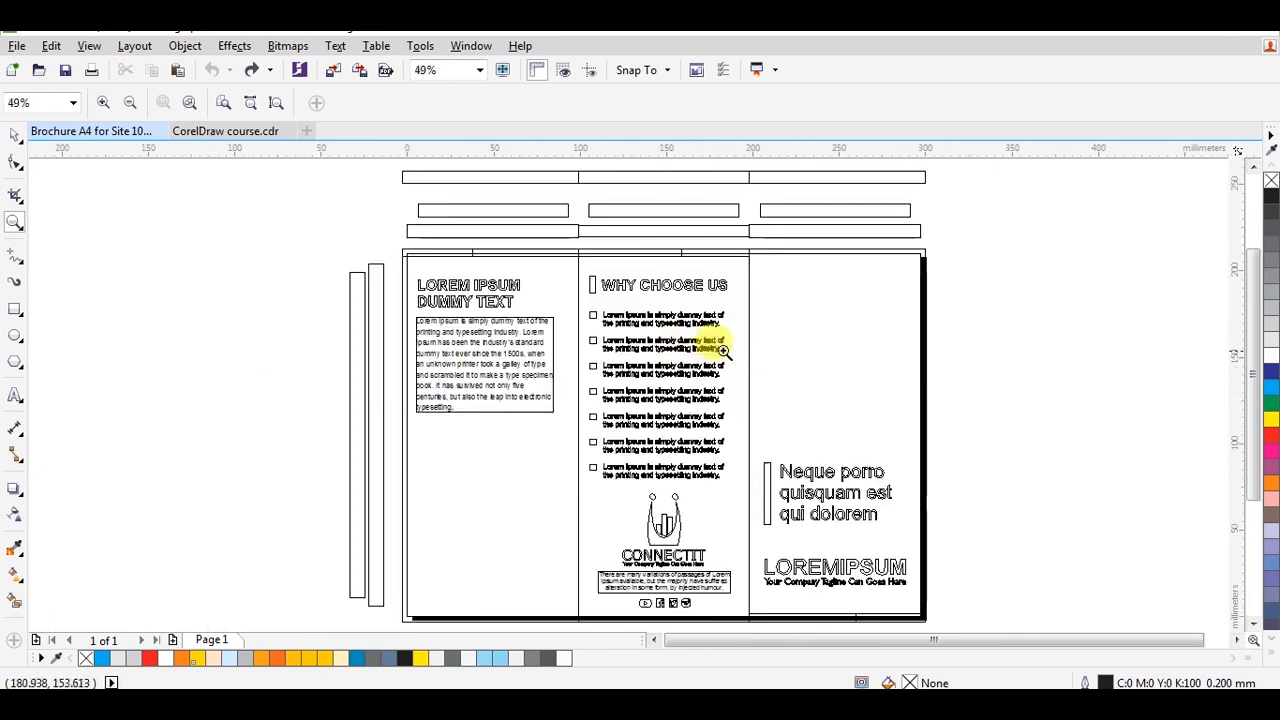
drag(968, 230, 838, 278)
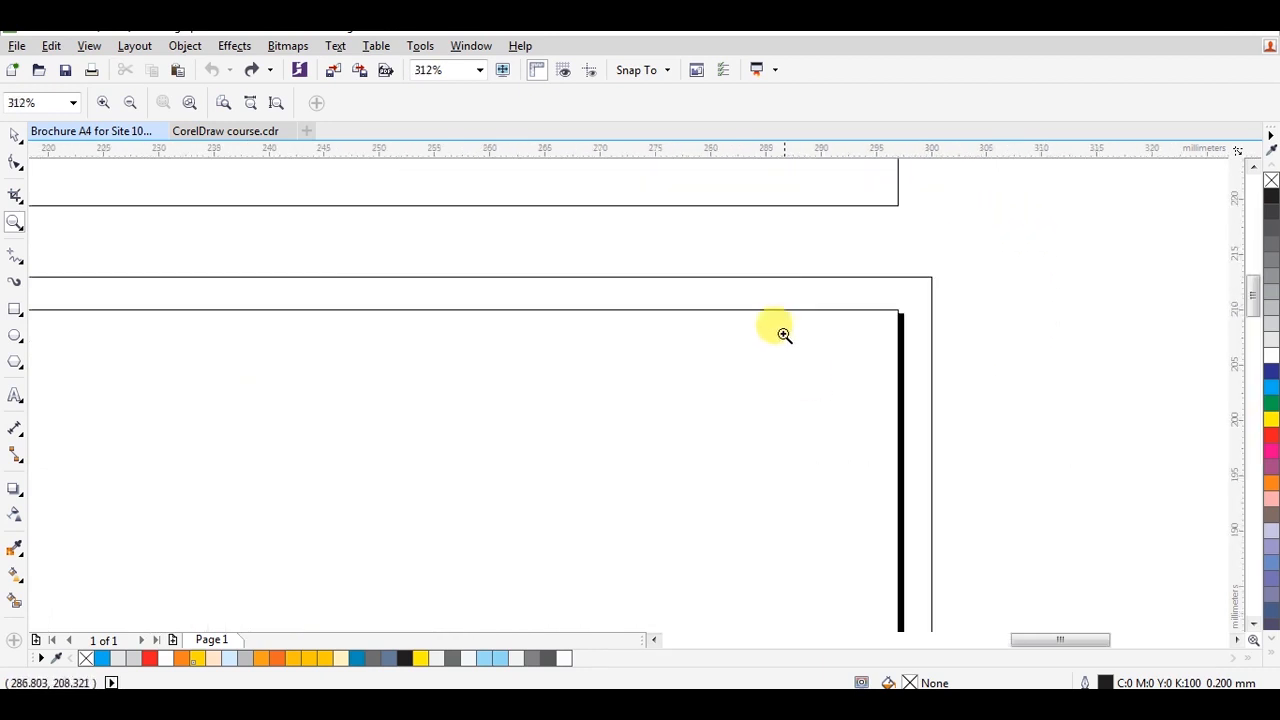
Restore the Enhanced view and examine how the artwork extends along the brochure's upper edge
key(alt+v)
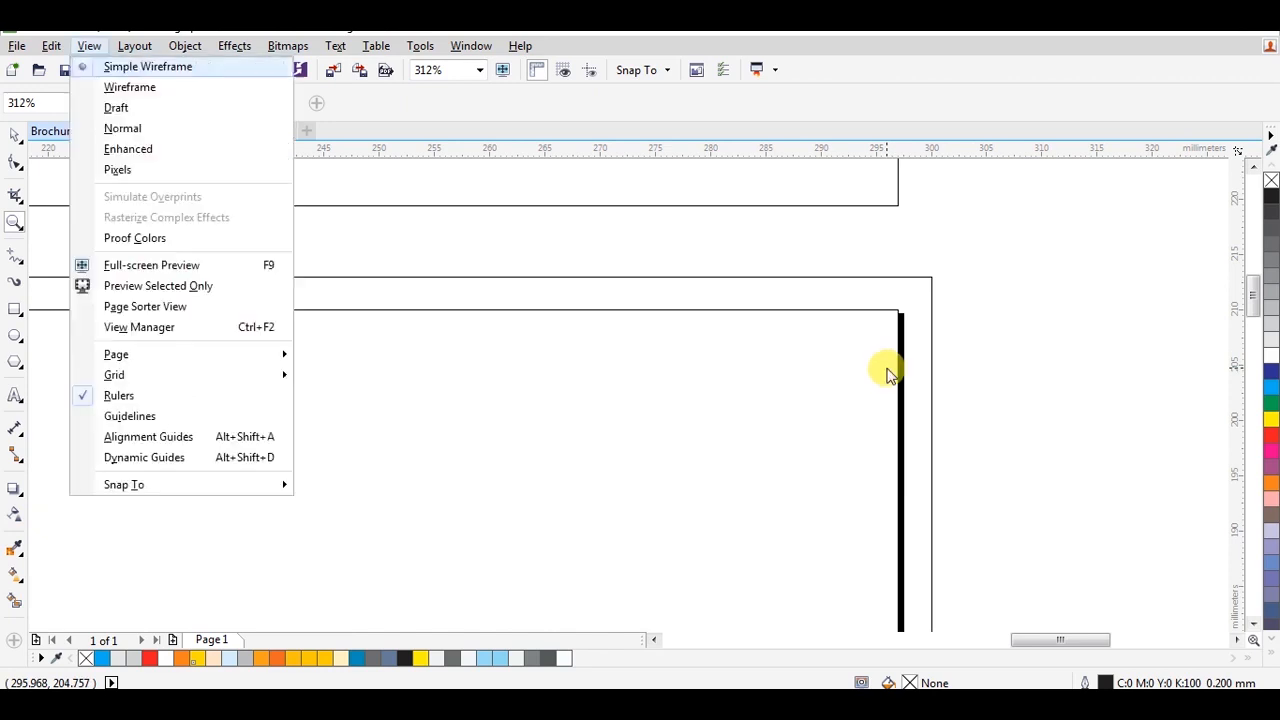
click(128, 149)
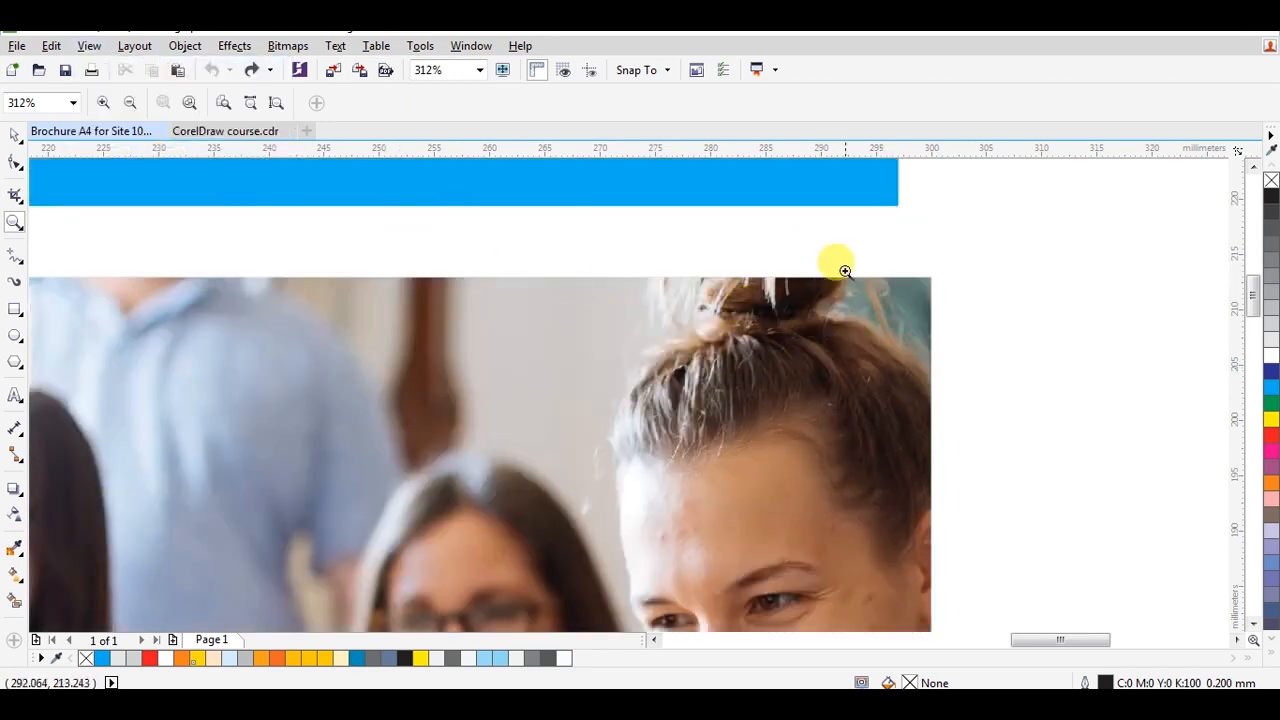
right_click(895, 333)
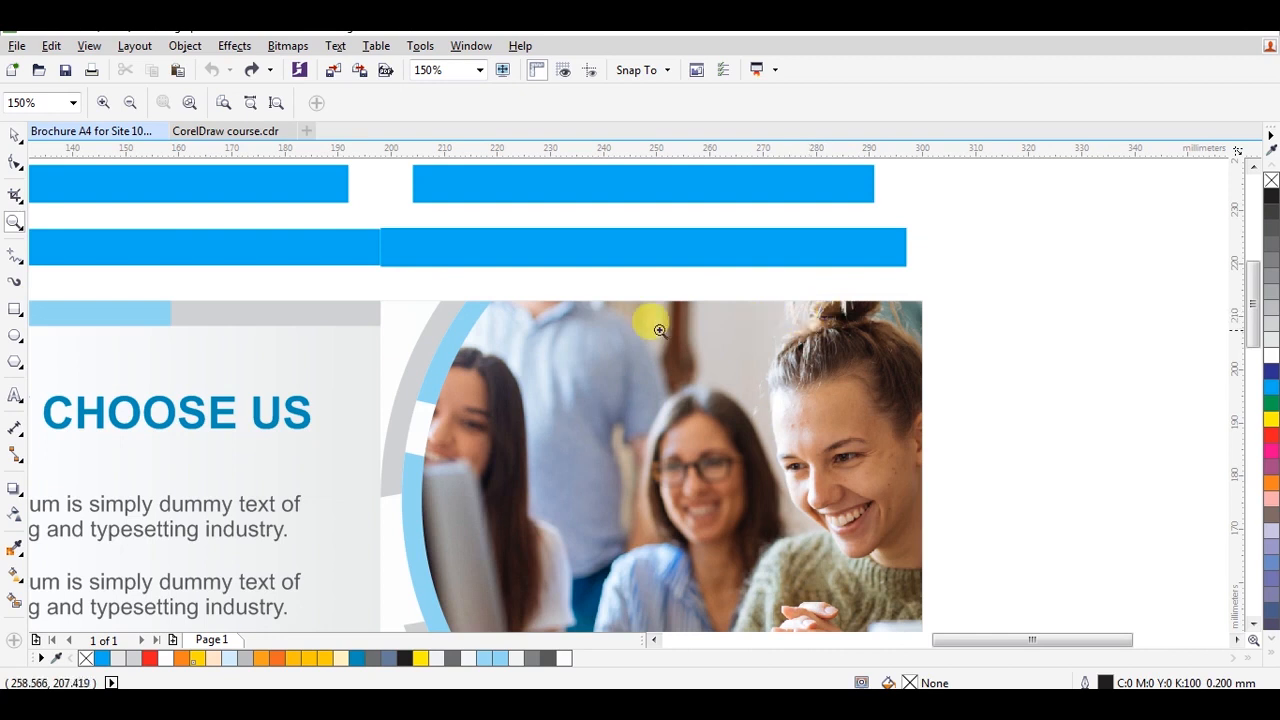
right_click(214, 320)
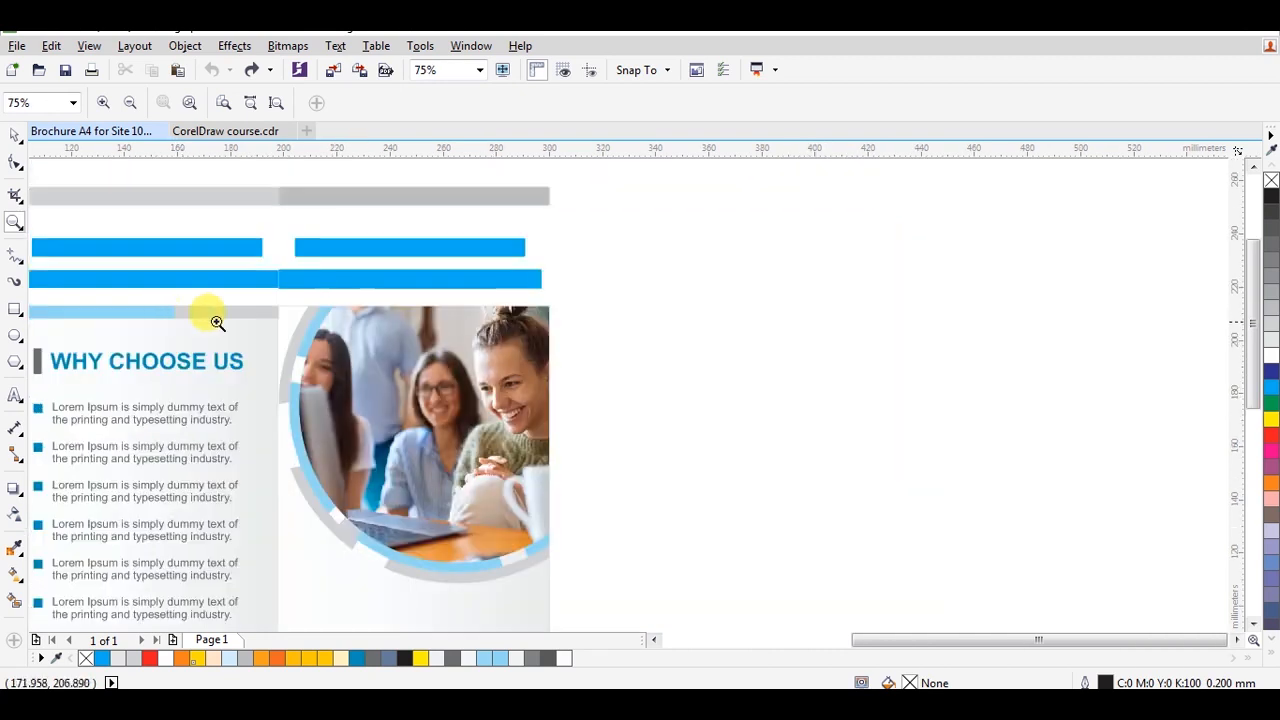
right_click(243, 320)
drag(494, 347, 737, 385)
key(space)
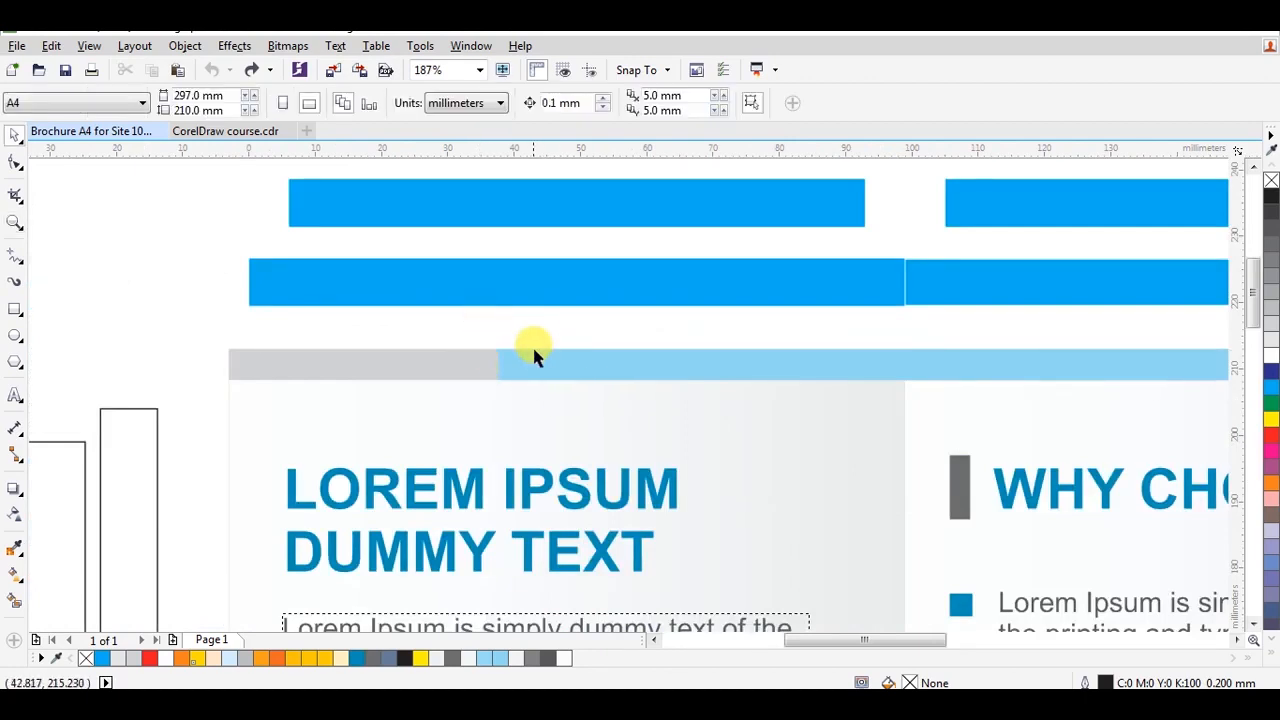
Examine the lower panels and bottom edge of the brochure, including the logos and the coloured bar
scroll(534, 350, down, 1)
key(h)
drag(755, 512, 414, 384)
drag(690, 473, 522, 112)
drag(719, 365, 642, 229)
drag(554, 468, 666, 484)
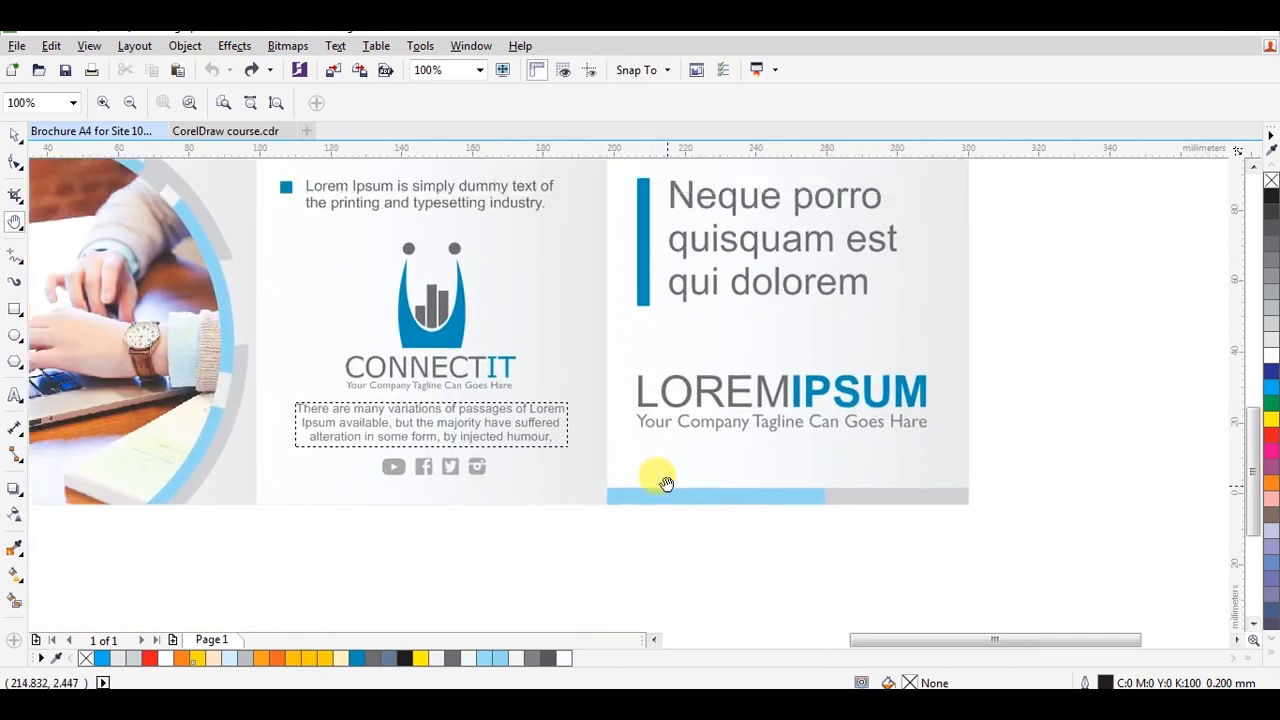
scroll(666, 484, down, 1)
drag(666, 371, 669, 451)
scroll(670, 420, down, 1)
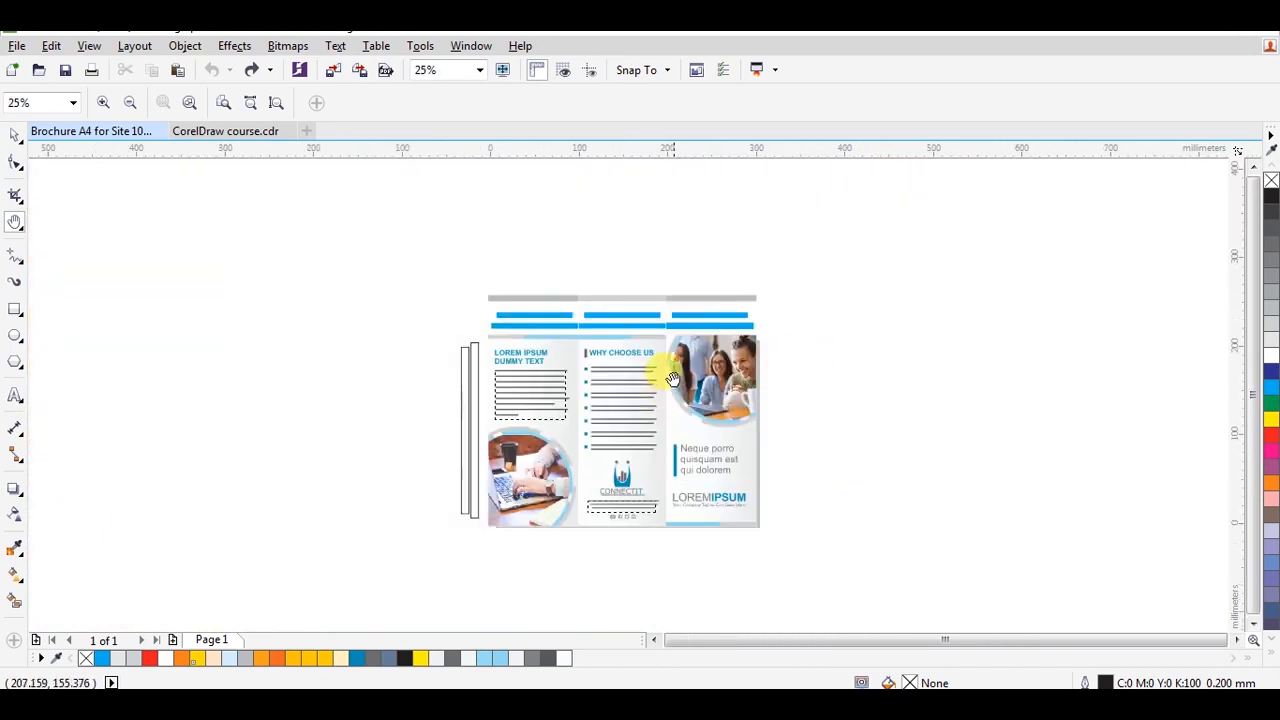
Copy the grouped brochure artwork into a new blank document, keeping it centred on the page
key(space)
click(665, 366)
click(804, 348)
click(716, 377)
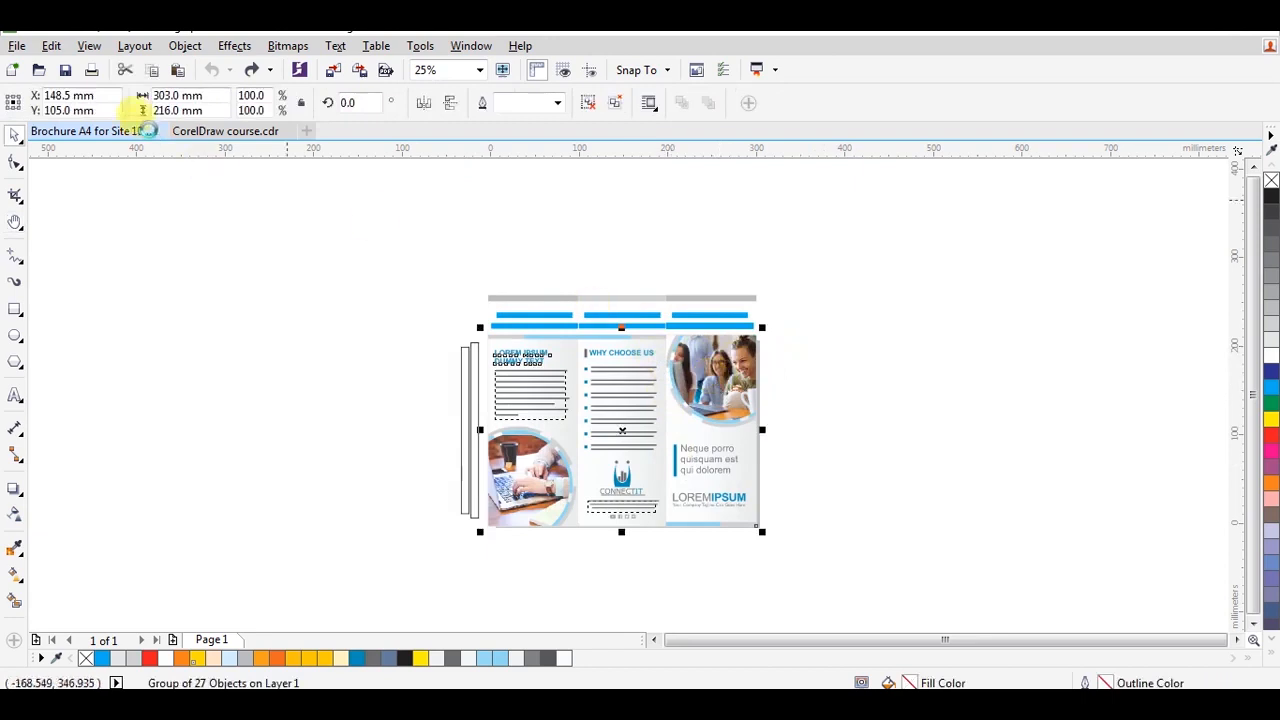
key(ctrl+n)
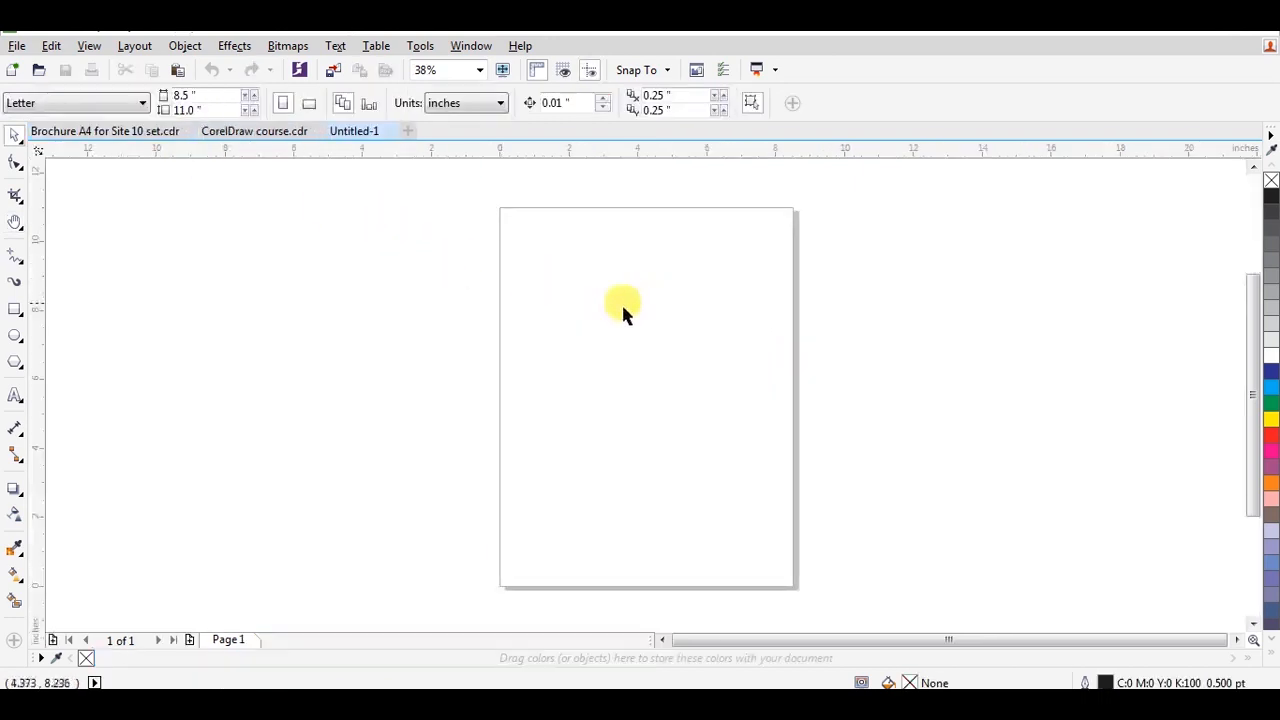
key(ctrl+v)
drag(612, 290, 555, 327)
key(ctrl+z)
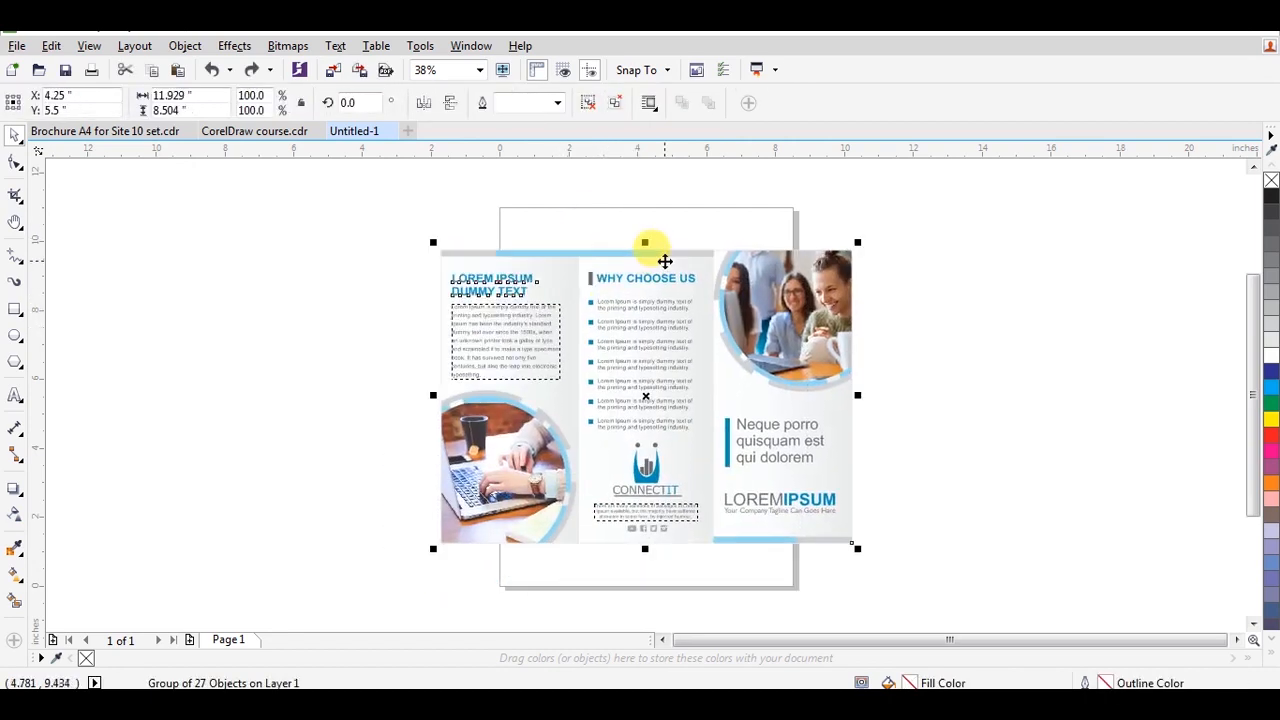
Set the new document's page size to 12 by 18 inches
click(386, 291)
double_click(183, 95)
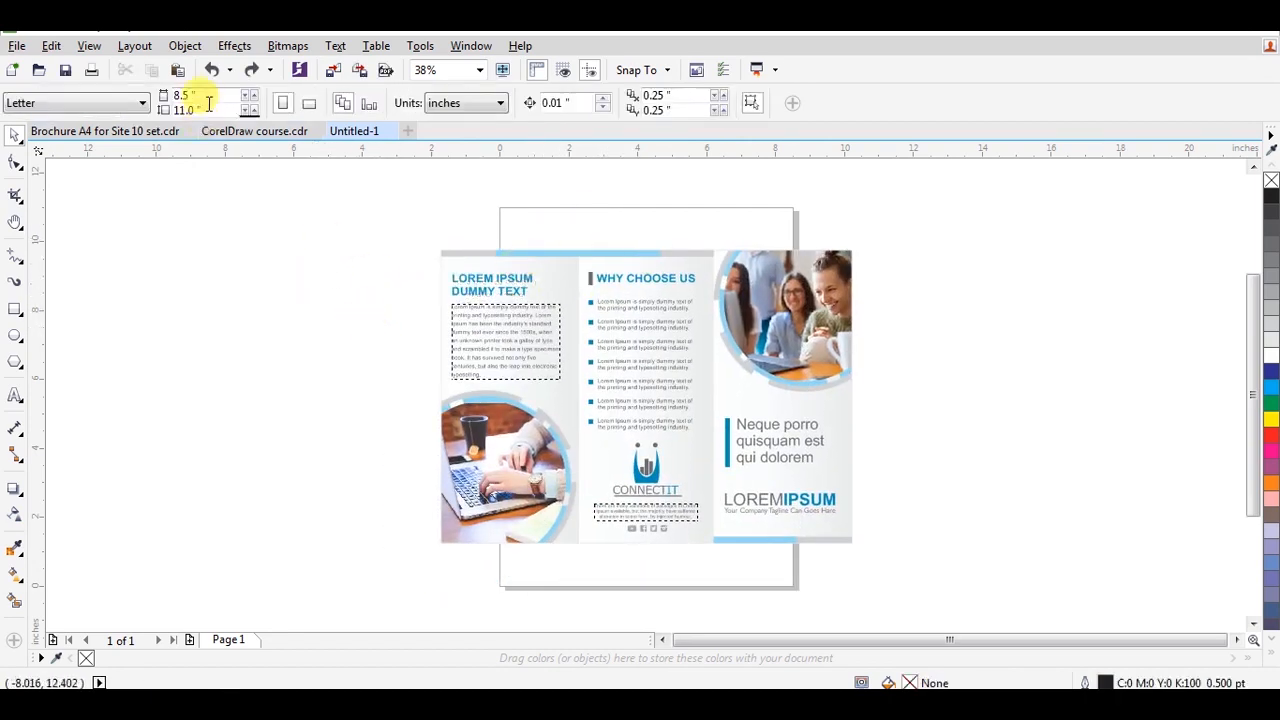
text(18)
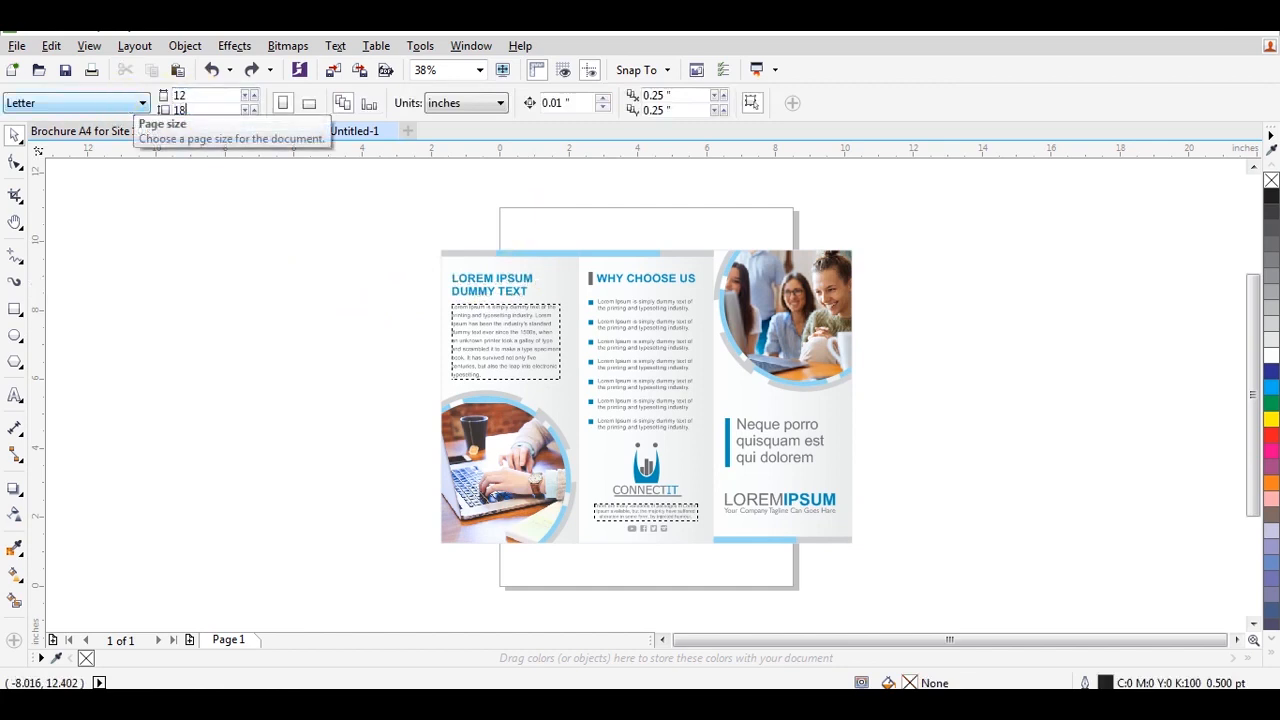
key(Return)
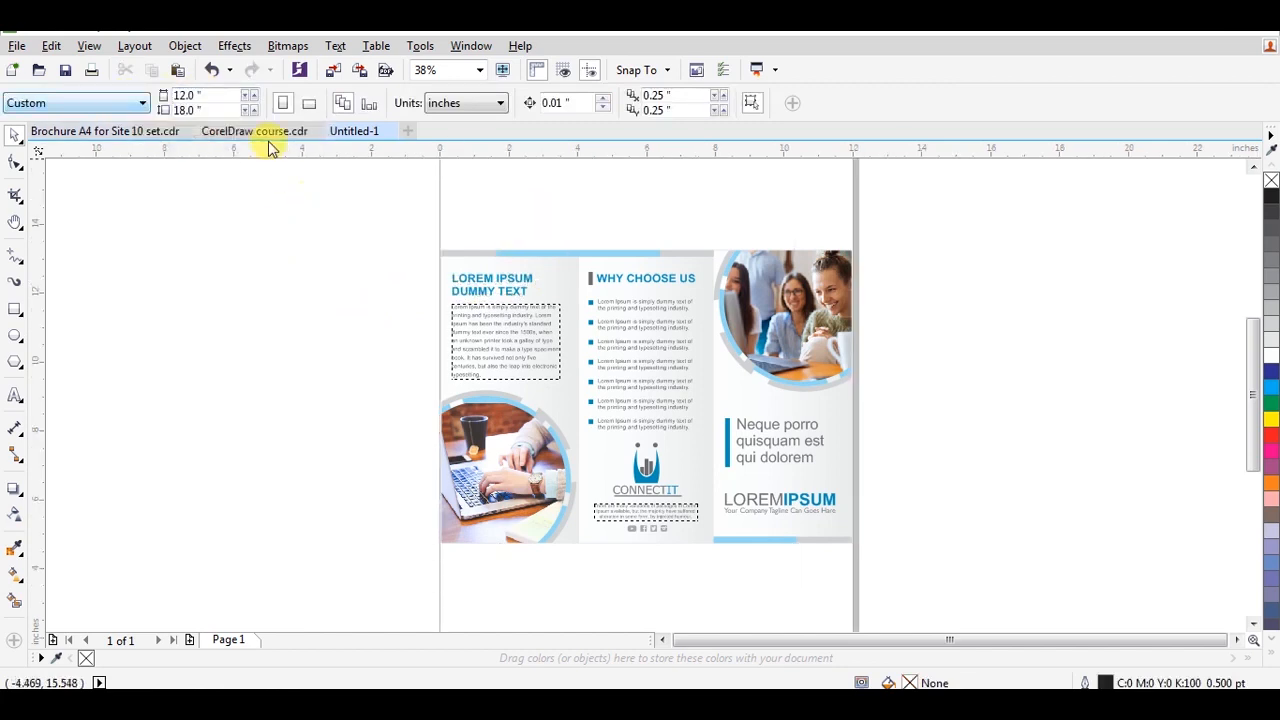
Set the page size to 13 by 19 inches and select the brochure group
double_click(213, 94)
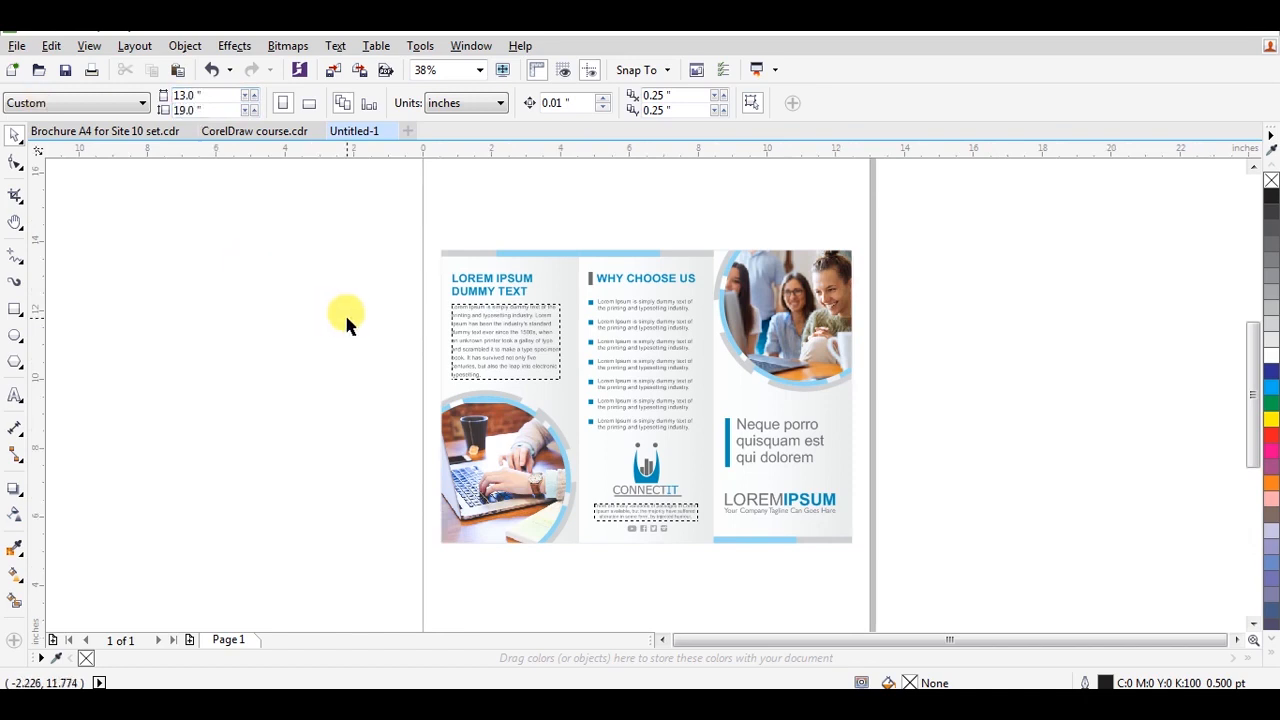
scroll(330, 360, down, 1)
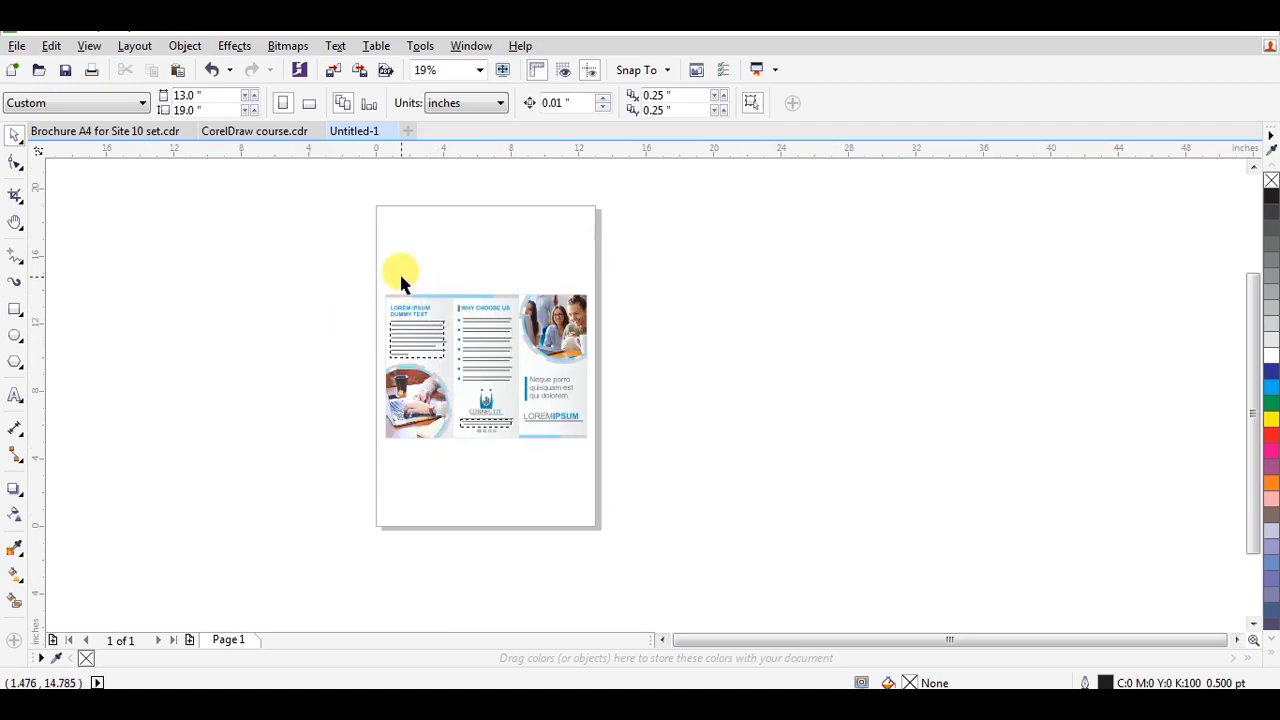
click(445, 335)
key(z)
drag(374, 283, 630, 450)
key(space)
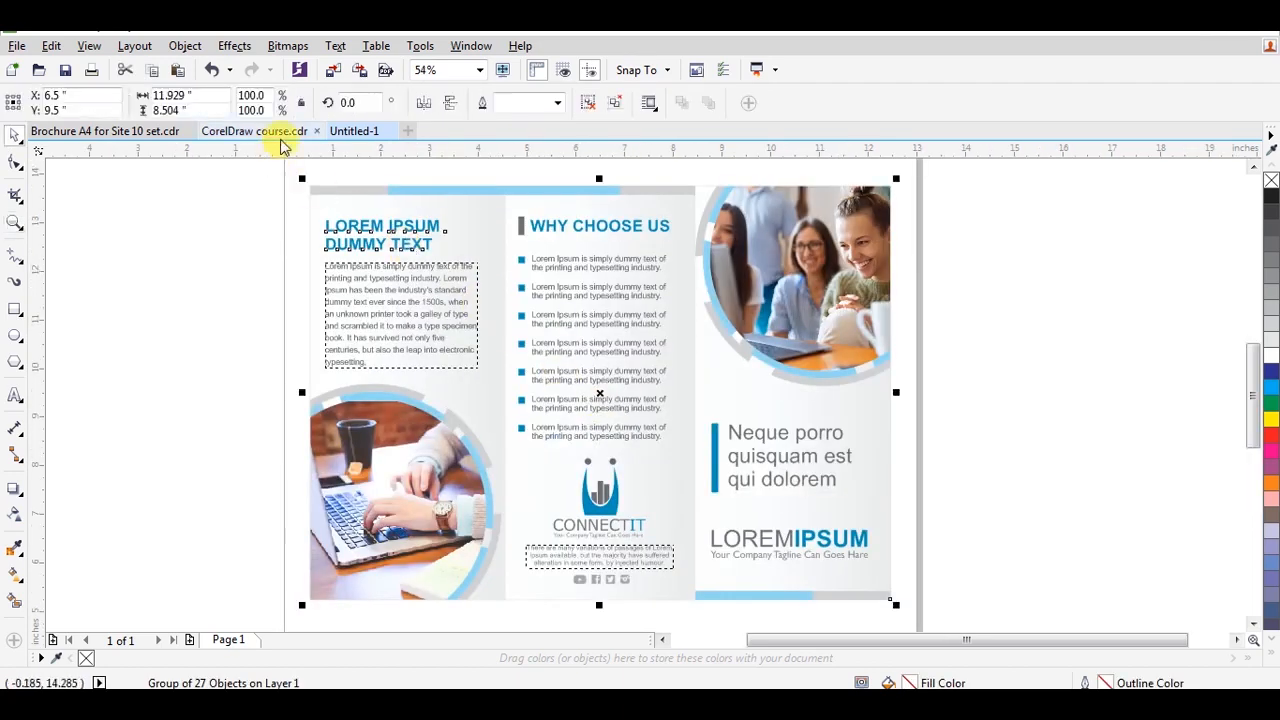
Look at the CorelDraw course.cdr document, return to Untitled-1 and deselect the brochure
click(263, 134)
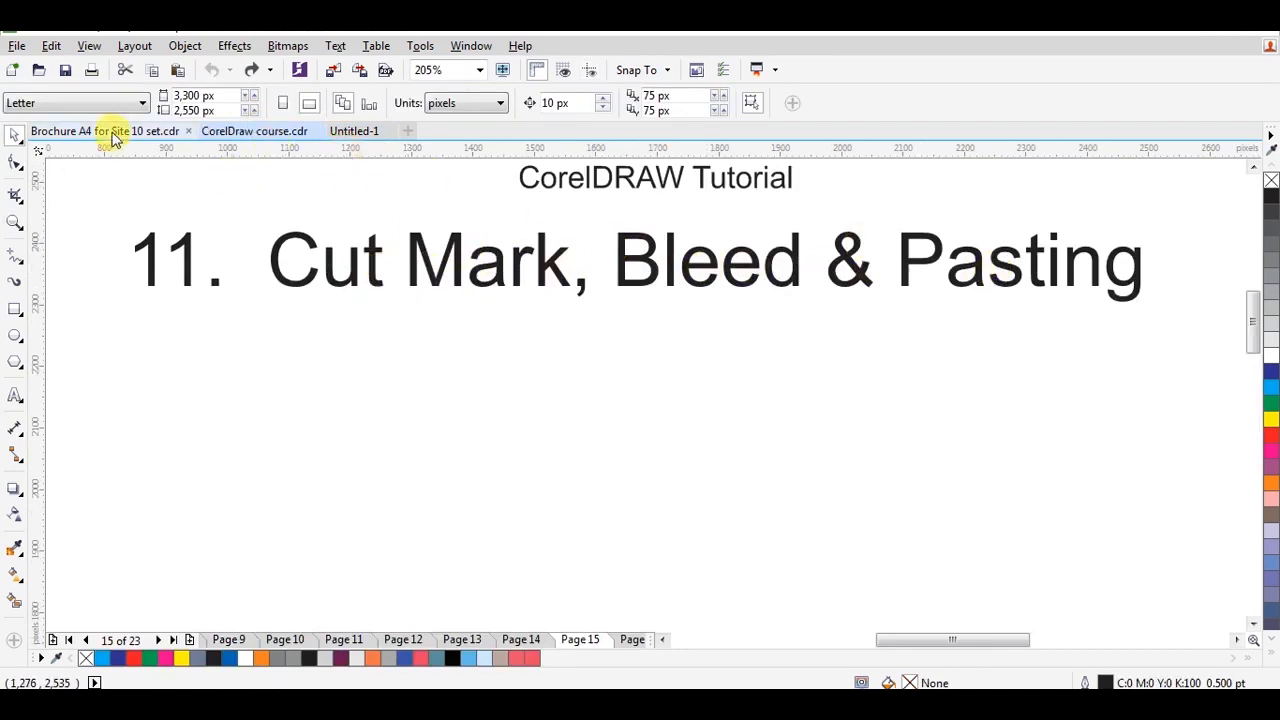
click(349, 131)
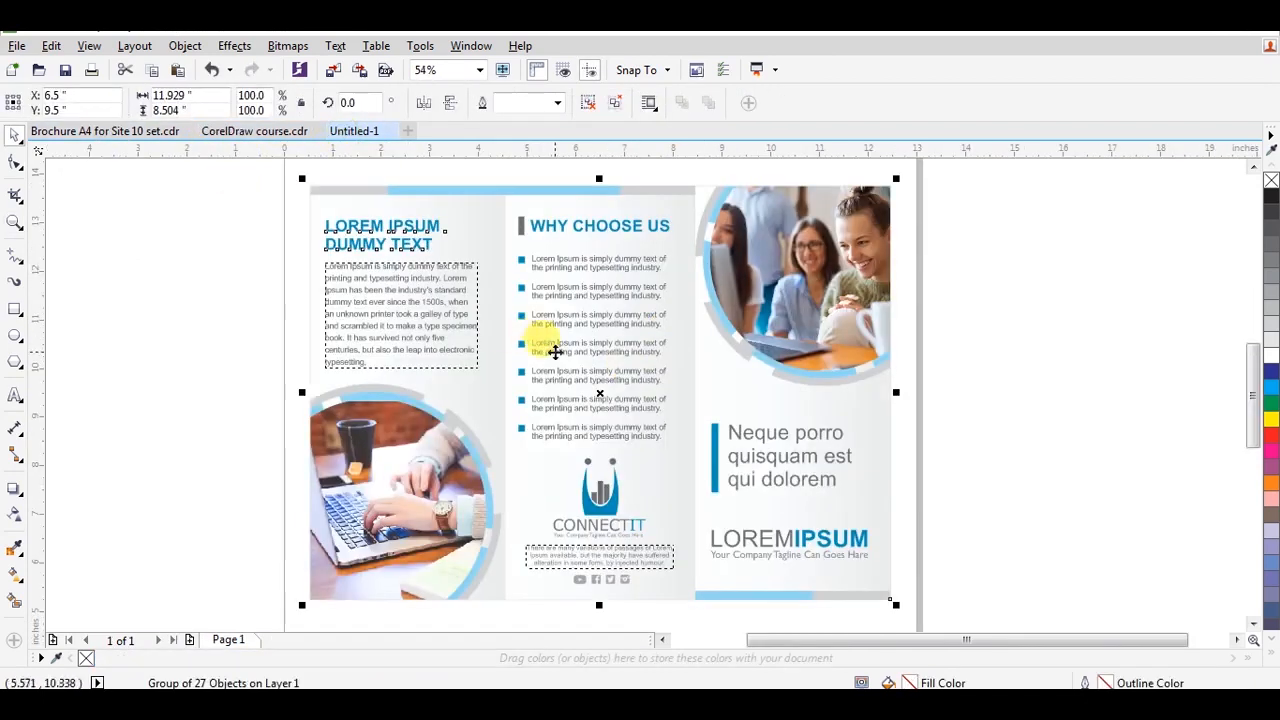
click(1125, 334)
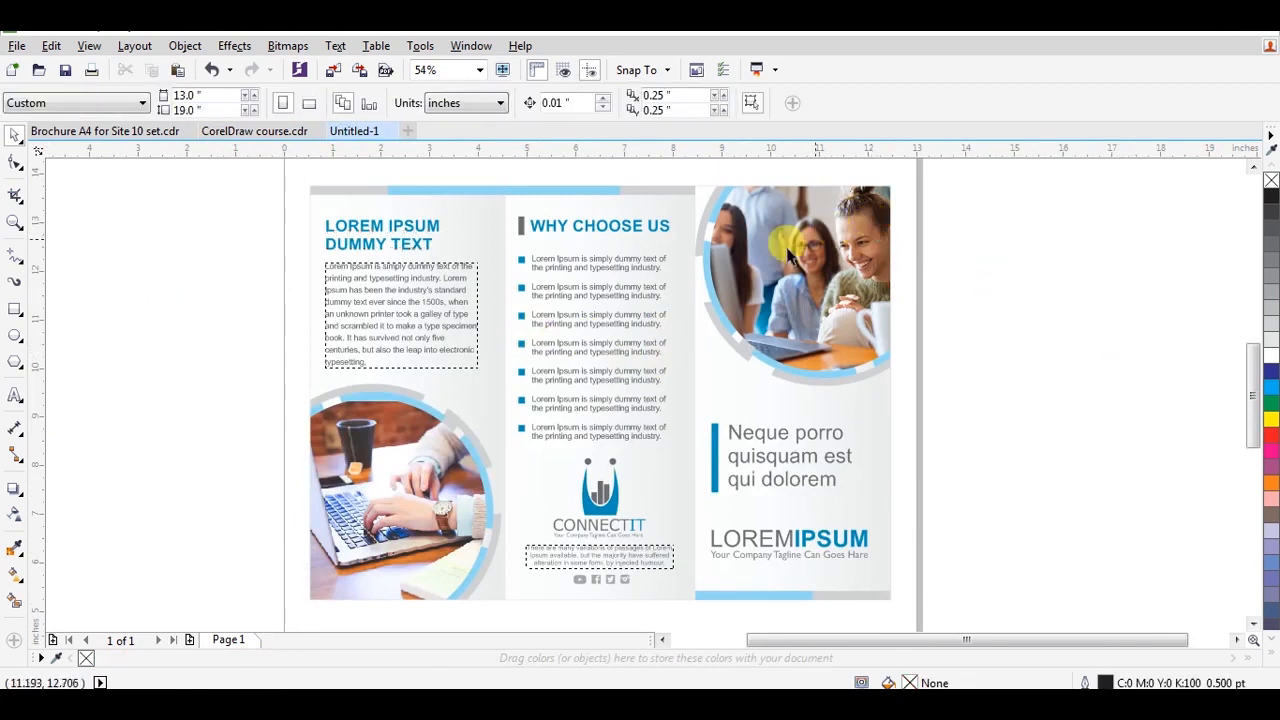
Insert one A4 page after page 1
key(alt+l)
key(Return)
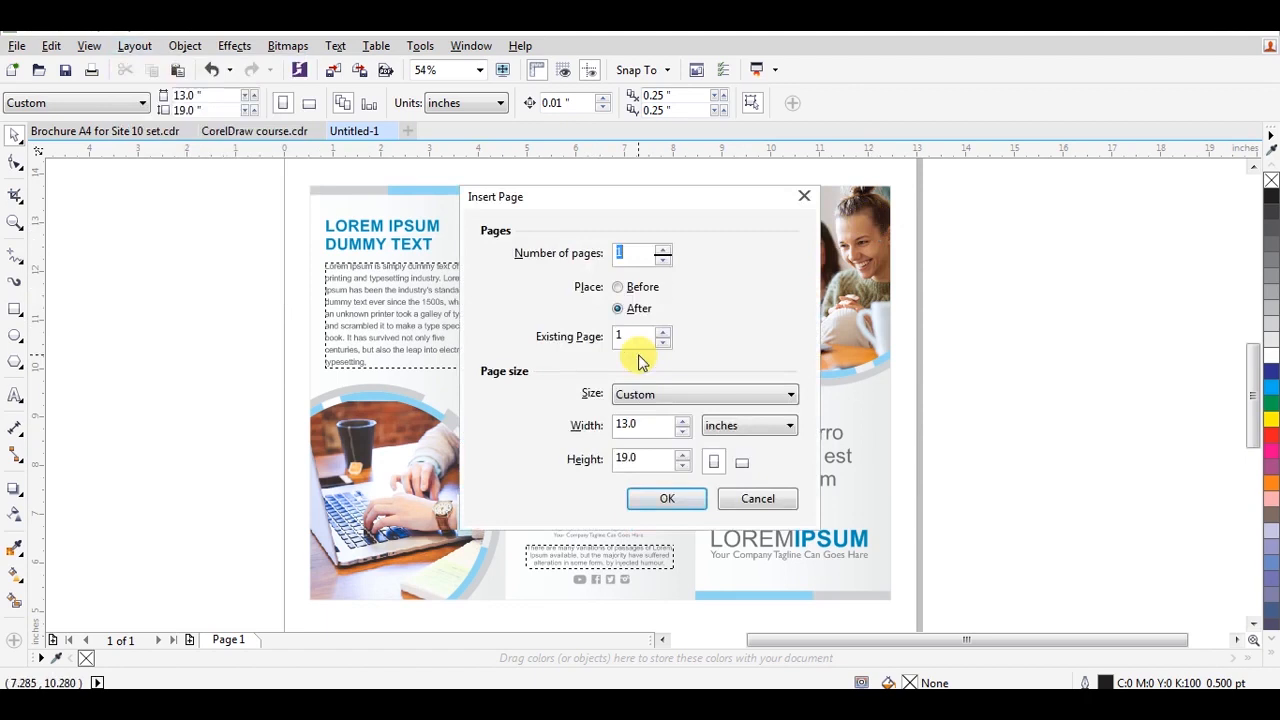
click(670, 385)
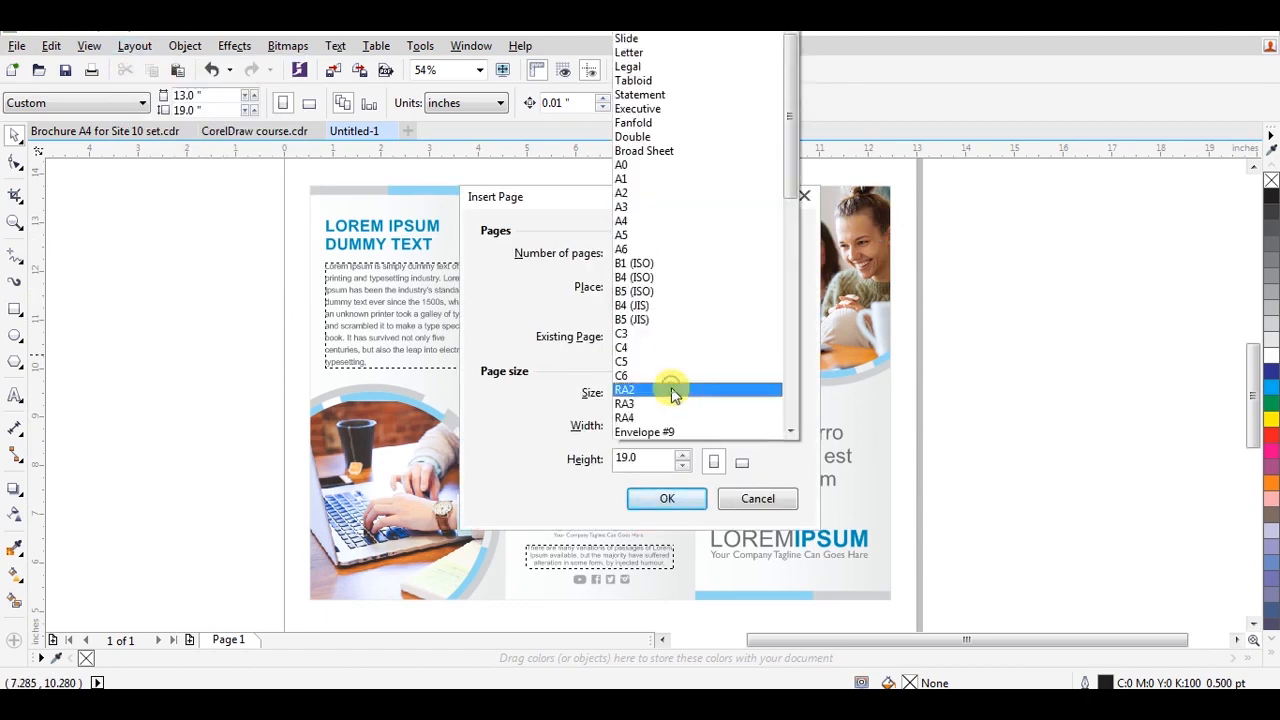
click(640, 222)
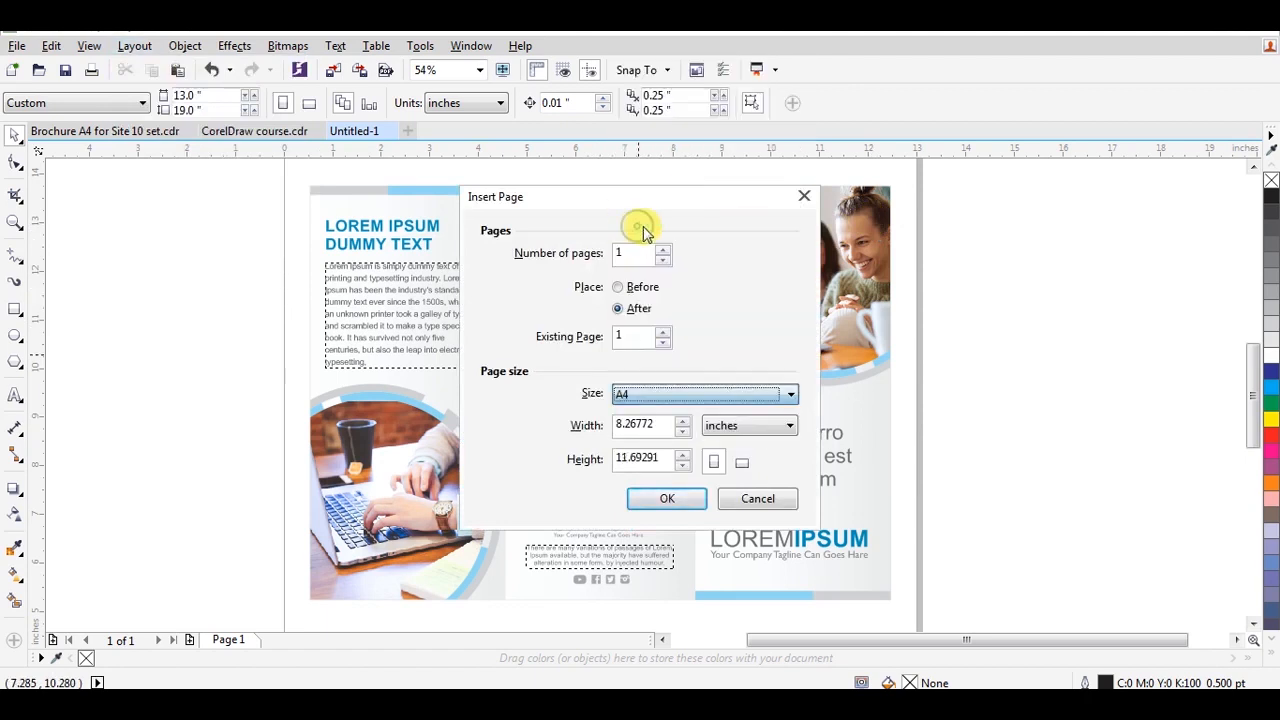
key(Return)
scroll(660, 258, down, 2)
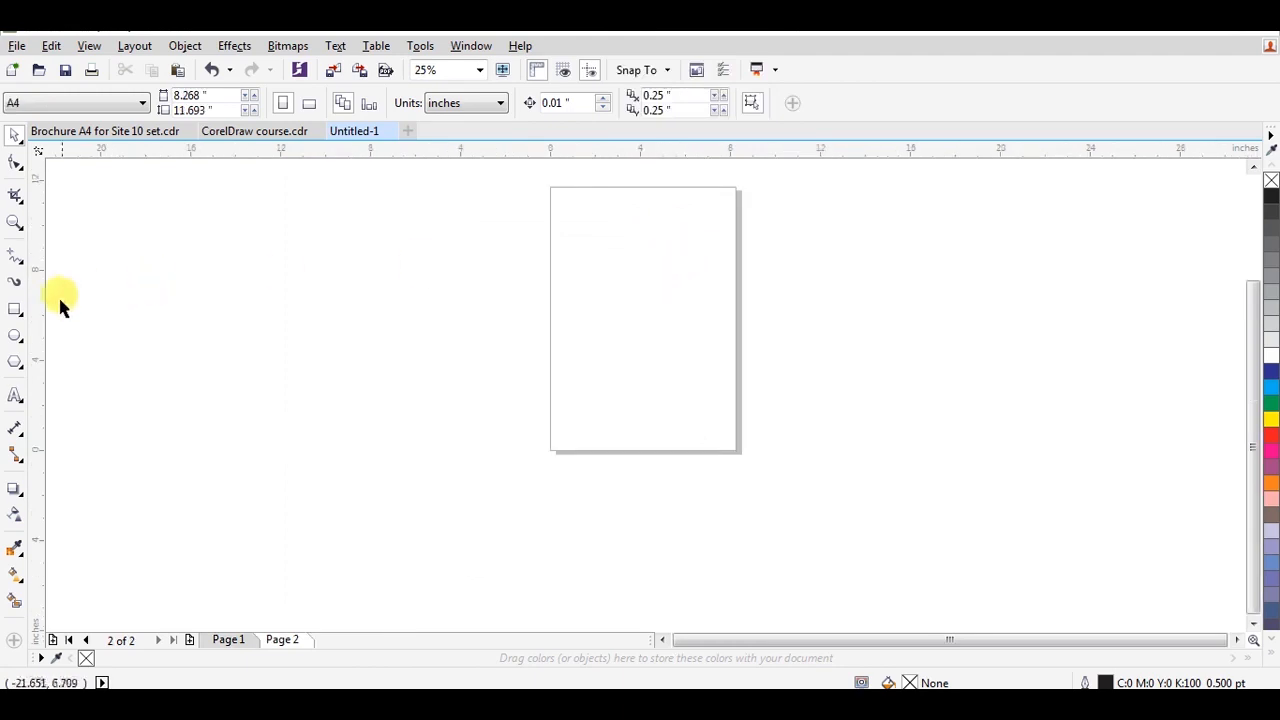
Create a page-sized rectangle on the A4 page and move it onto the empty desktop area beside the page
double_click(15, 313)
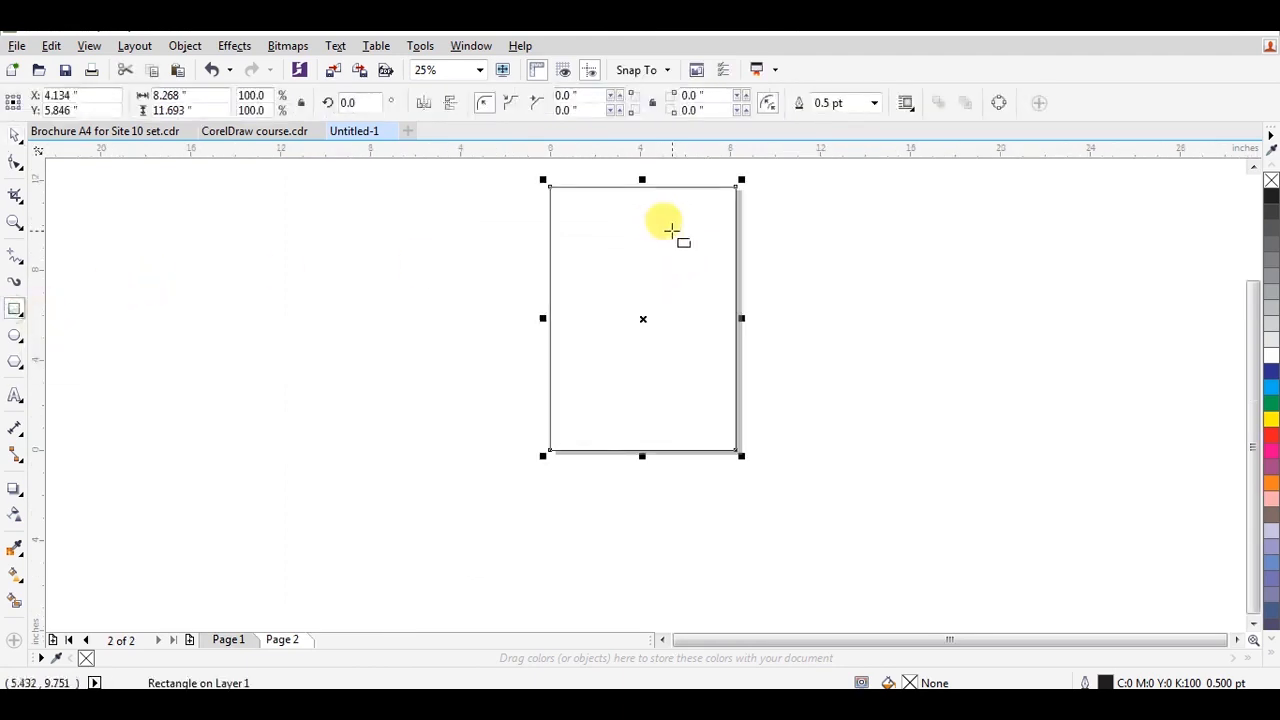
drag(649, 309, 144, 374)
scroll(457, 349, down, 1)
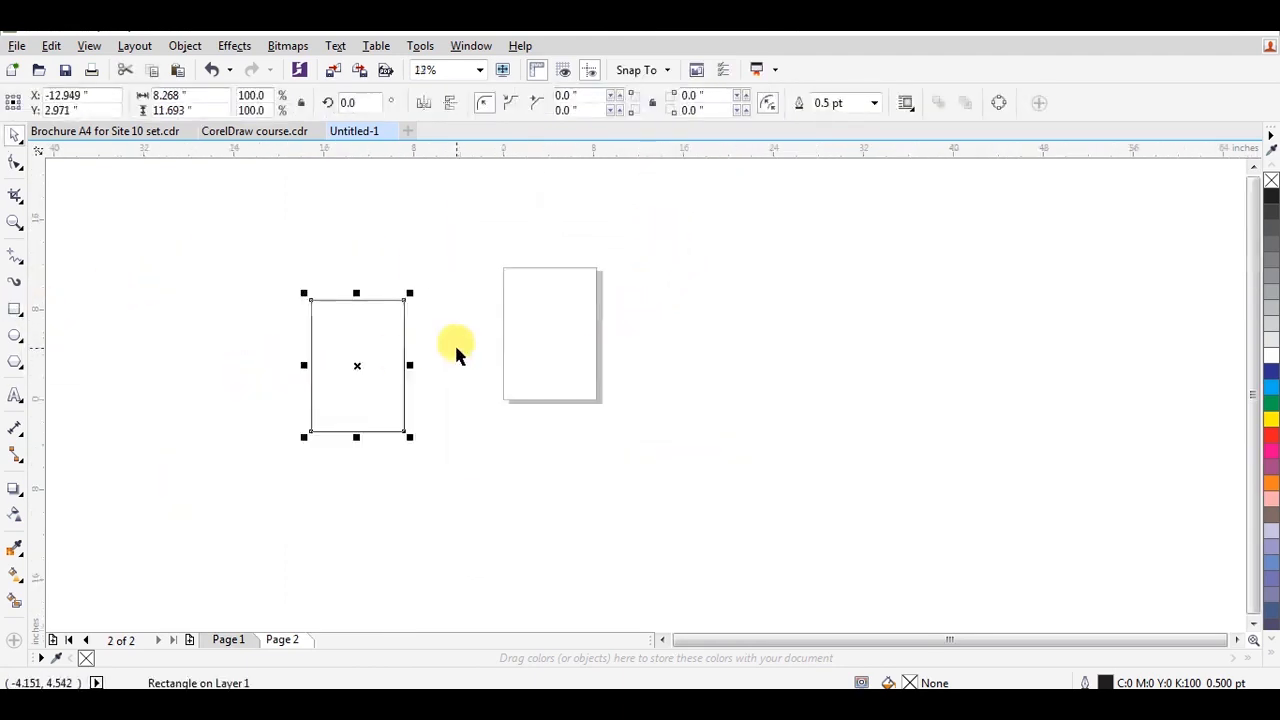
On page 1, move the A4 rectangle closer to the brochure and rotate it 90 degrees
click(241, 637)
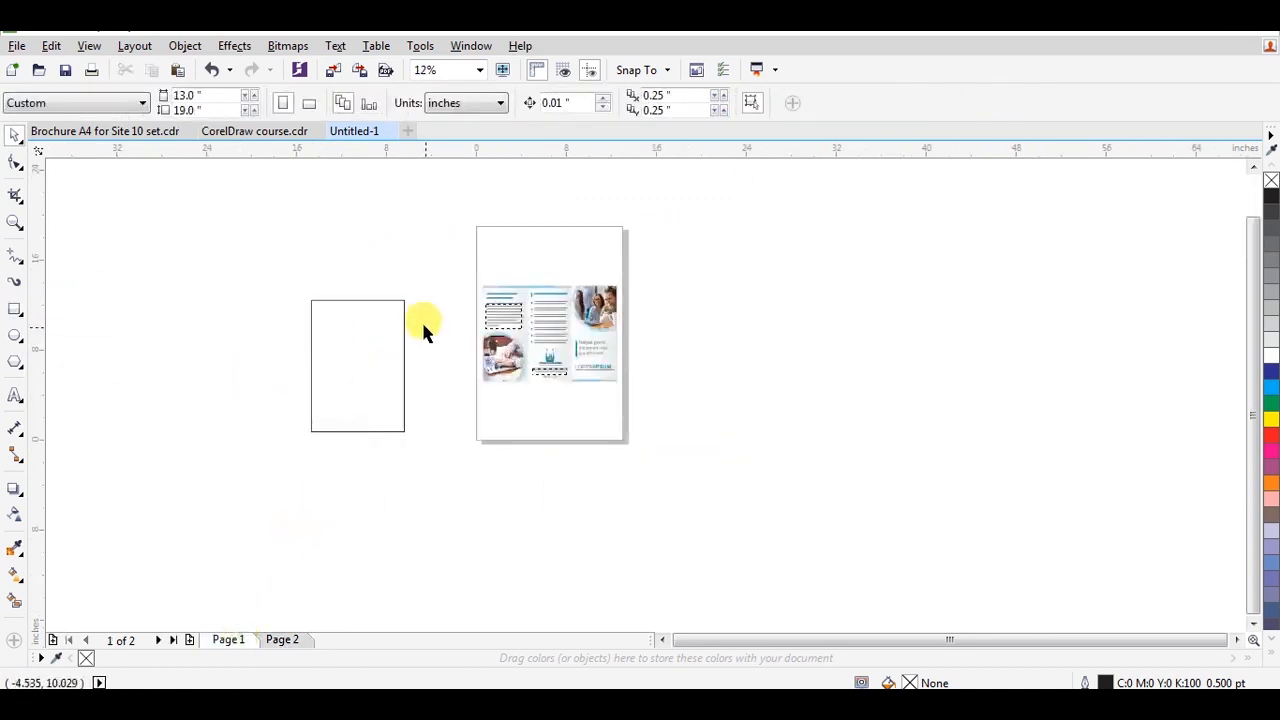
drag(403, 321, 467, 289)
key(F2)
drag(327, 203, 688, 408)
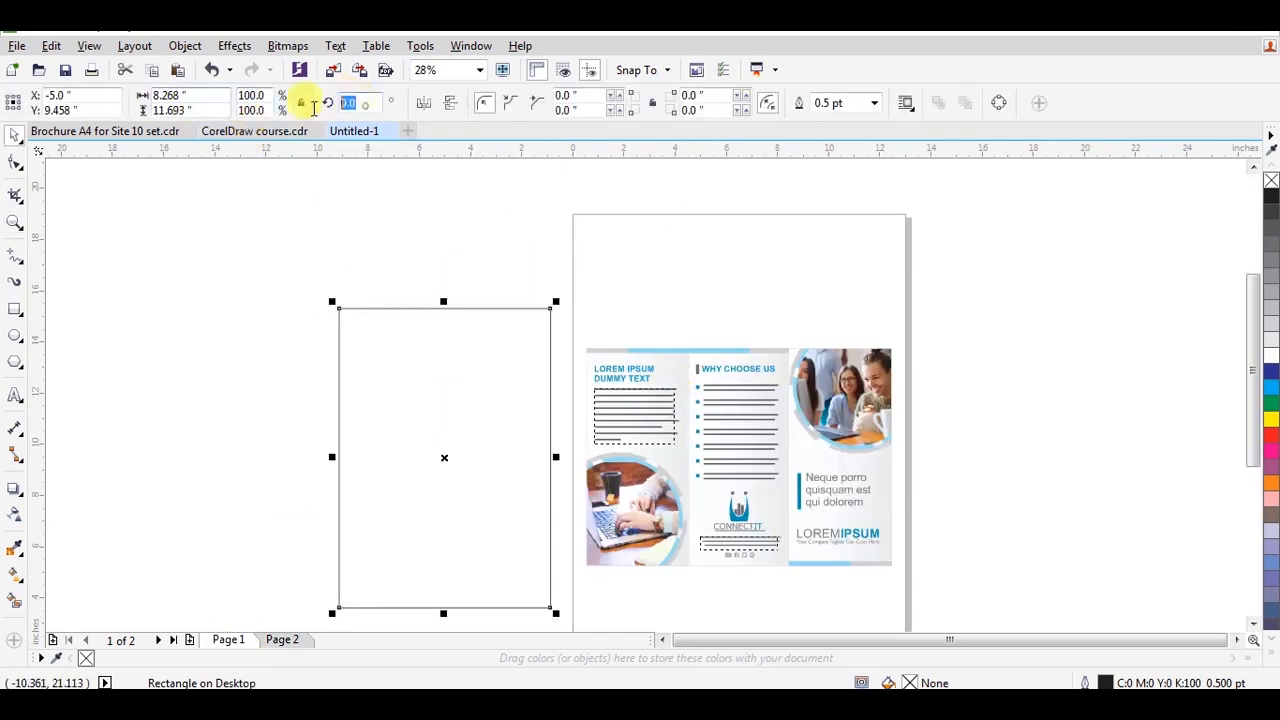
key(Return)
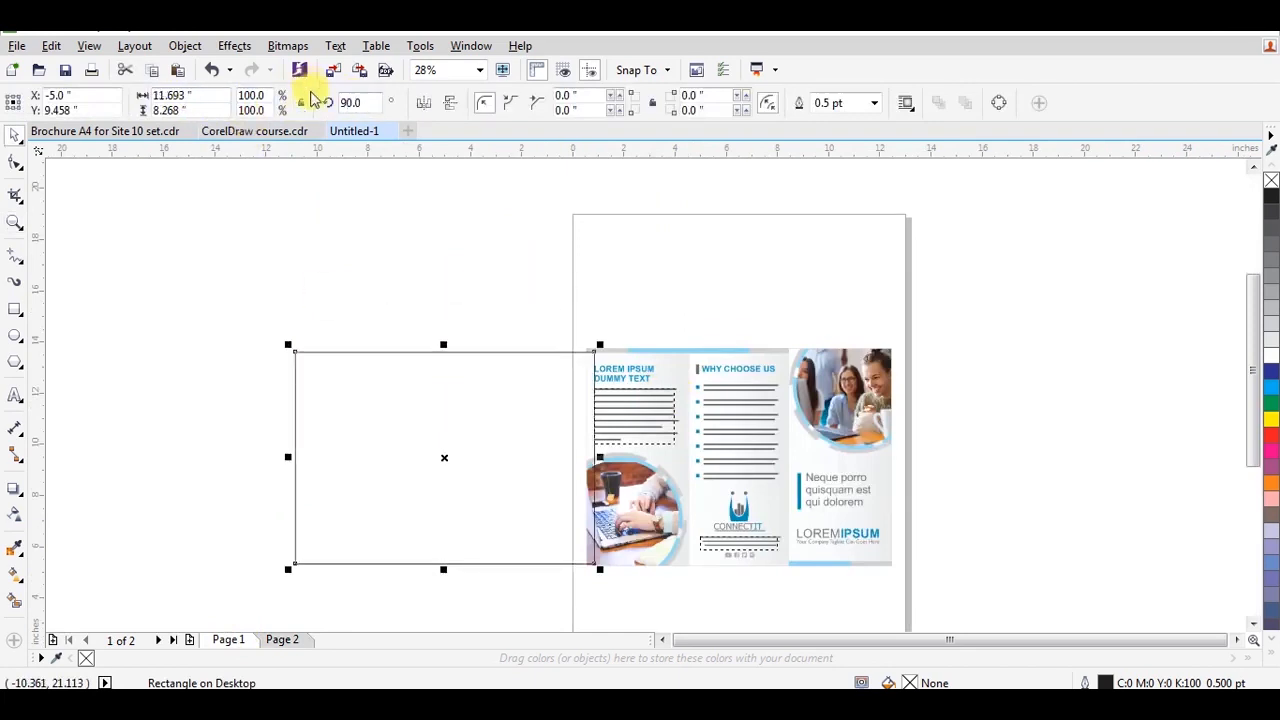
Centre the A4 rectangle horizontally and vertically on the brochure to compare the trim size with the bleed
shift+click(729, 370)
key(c)
key(e)
click(734, 322)
key(z)
drag(582, 338, 896, 574)
key(space)
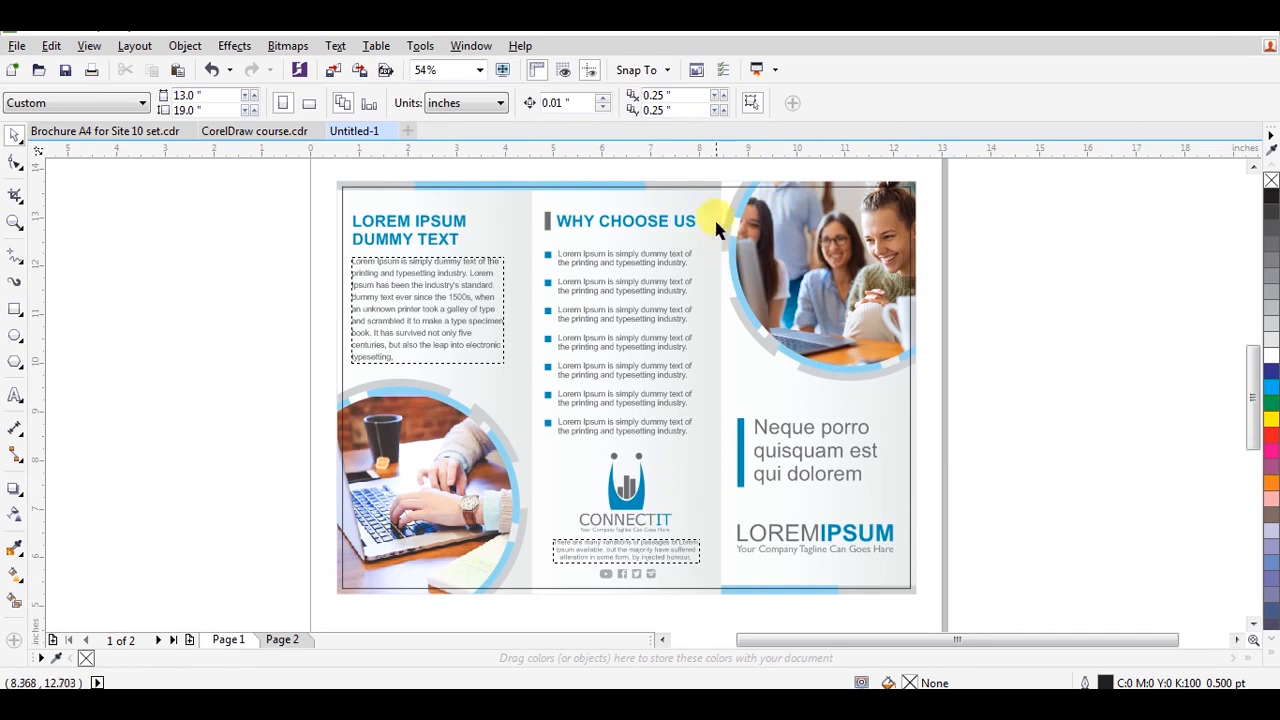
Move the A4 rectangle off the brochure to the empty area beside the page
drag(735, 193, 142, 200)
drag(323, 200, 248, 202)
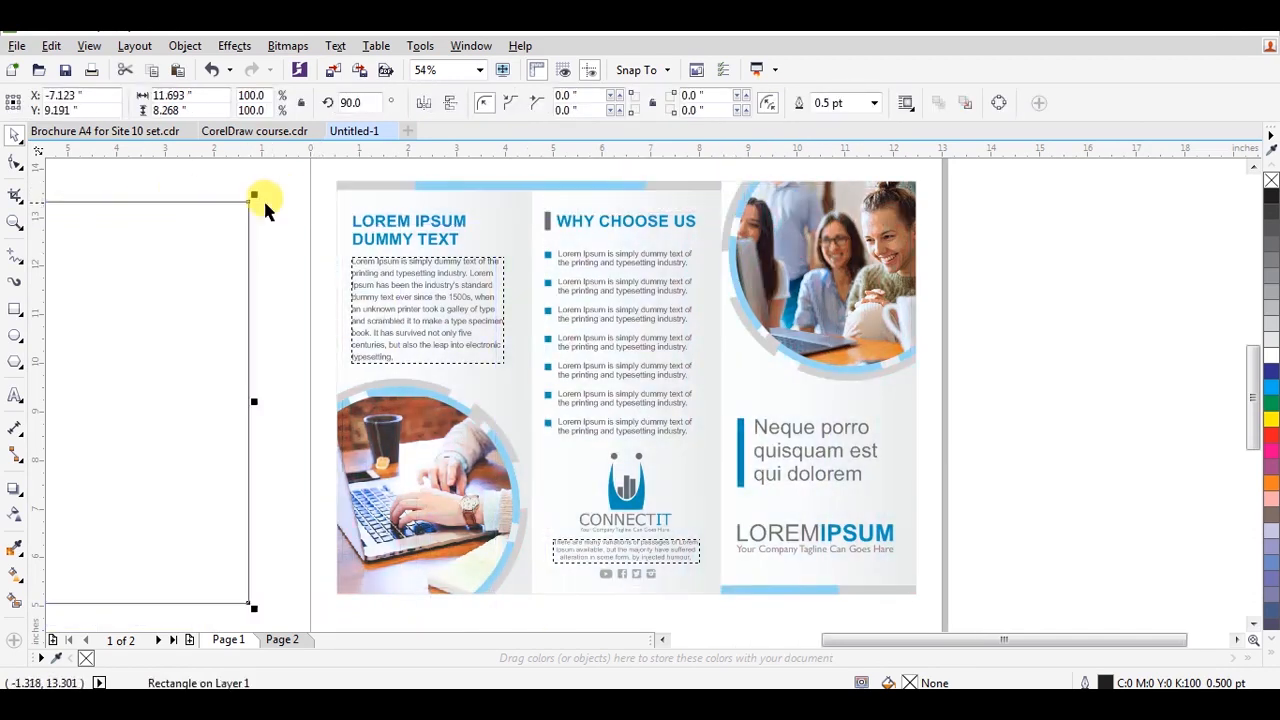
Place a copy of the grouped brochure on the empty desktop area beside page 1
click(408, 243)
drag(367, 337, 993, 338)
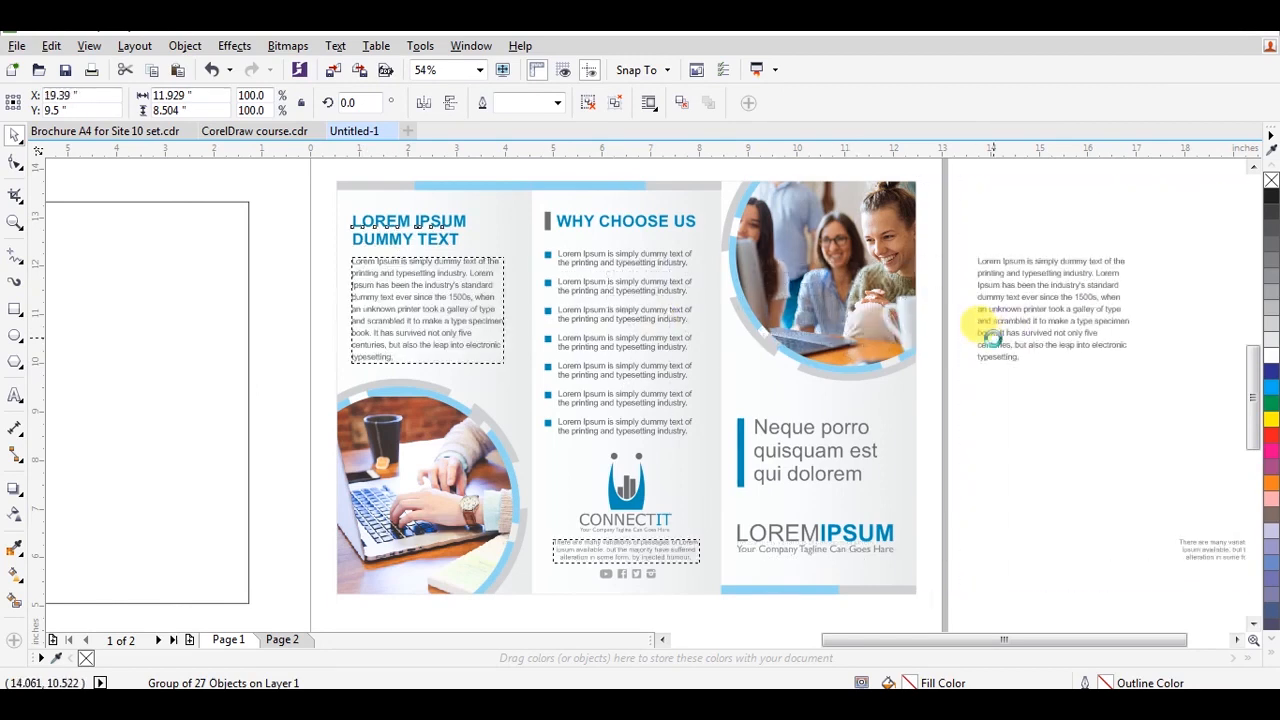
right_click(993, 338)
click(857, 330)
key(h)
drag(886, 325, 416, 313)
key(space)
Ungroup the brochure copy so that its individual objects can be edited
click(604, 467)
click(604, 476)
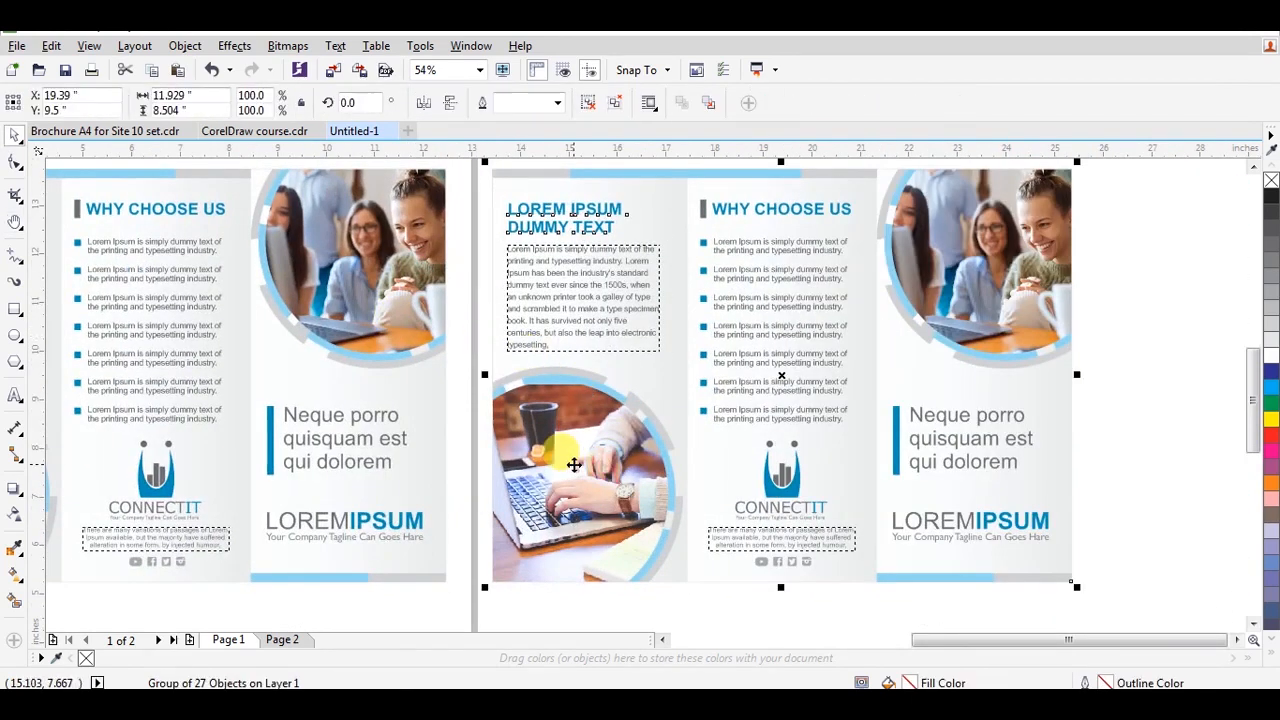
ctrl+click(571, 463)
click(570, 464)
ctrl+click(570, 464)
click(569, 466)
ctrl+click(600, 572)
click(615, 577)
key(ctrl+u)
Edit the copy's PowerClip contents and delete the circular laptop photo with its blue and grey rings
click(650, 572)
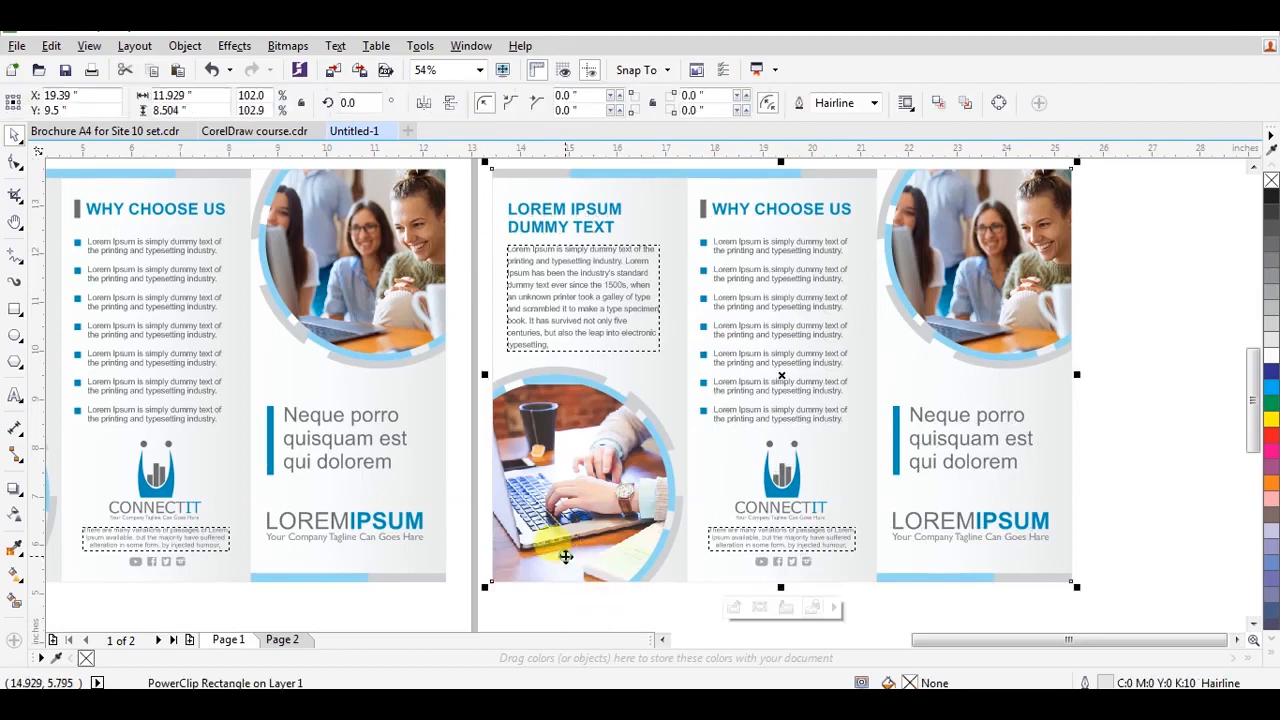
click(727, 606)
click(469, 519)
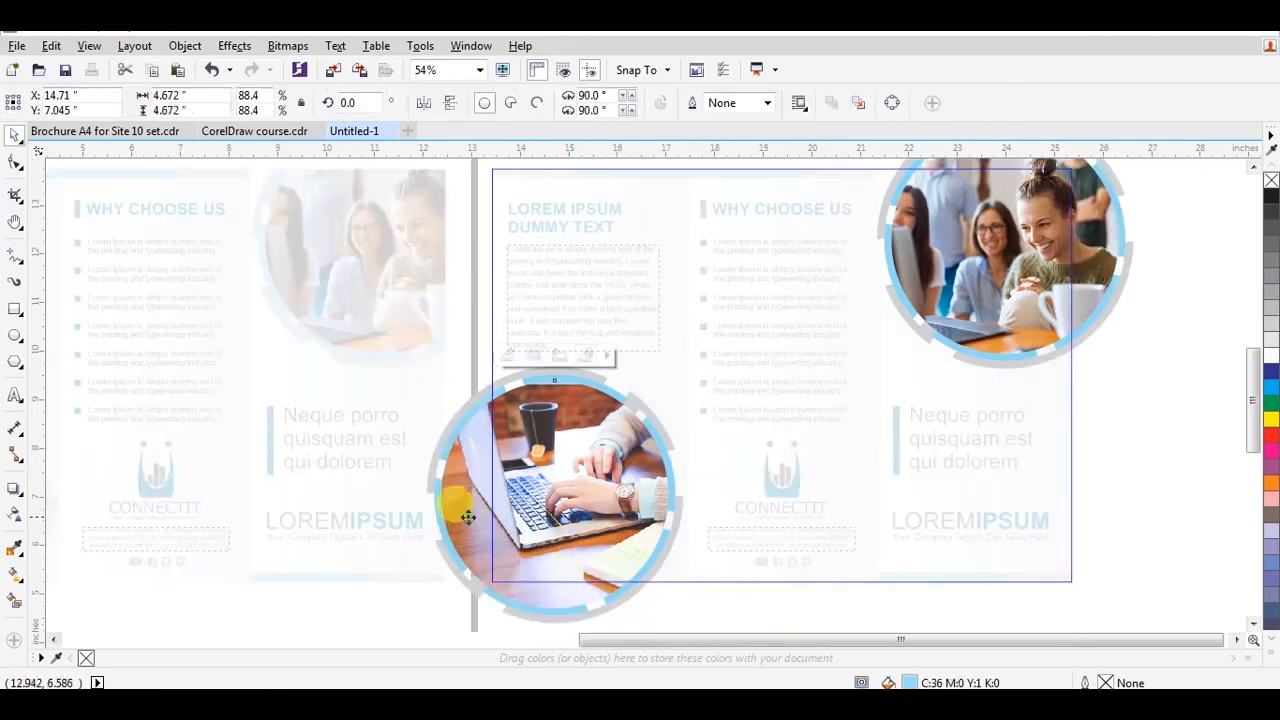
key(Delete)
click(515, 385)
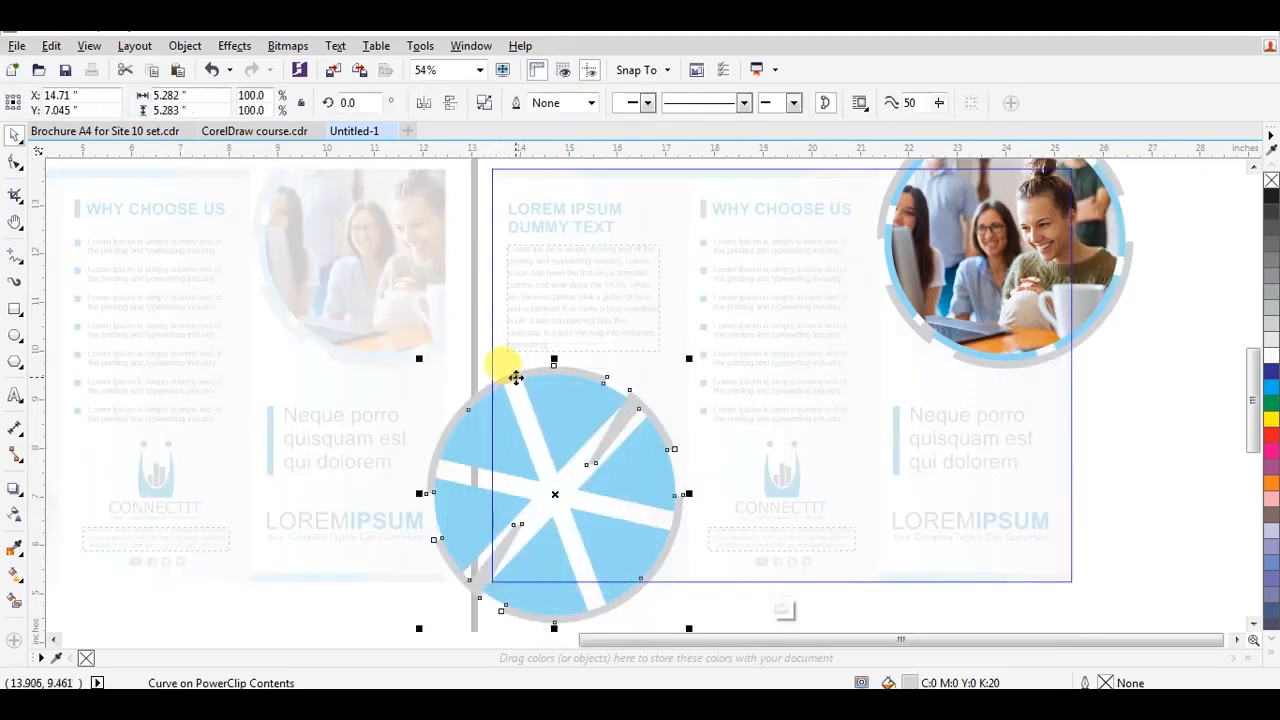
key(Delete)
click(534, 396)
key(Delete)
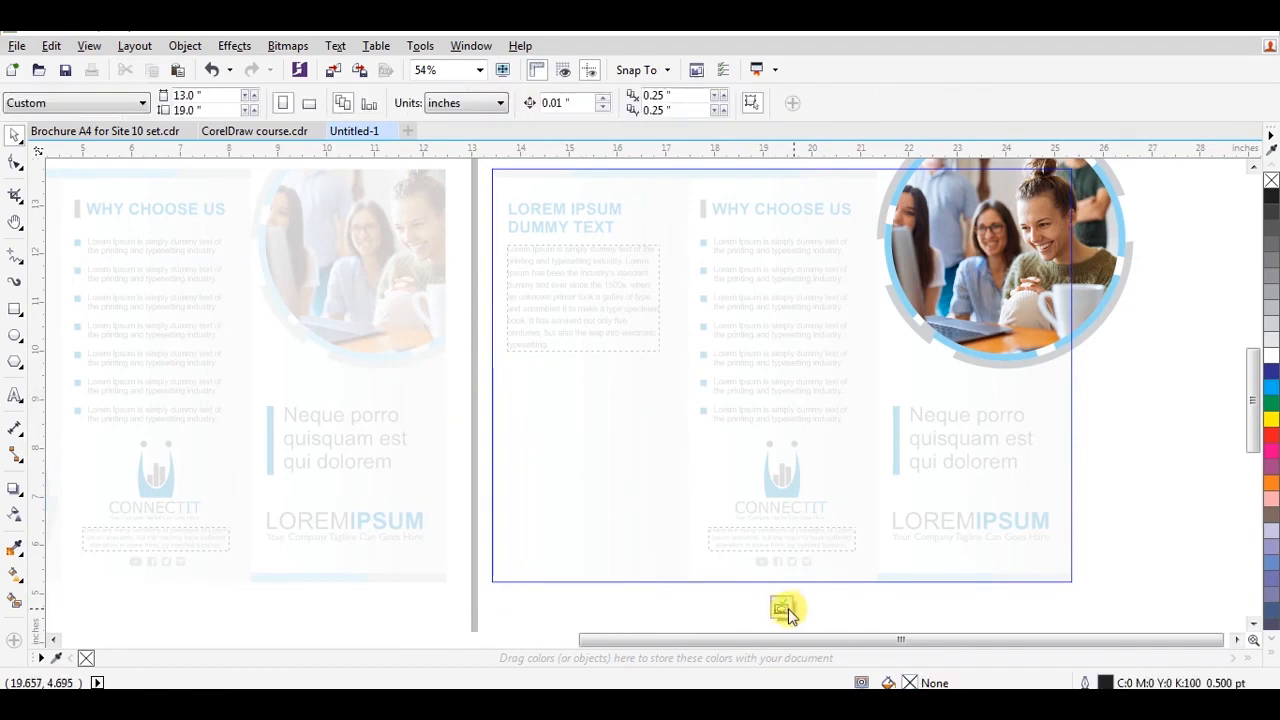
click(783, 609)
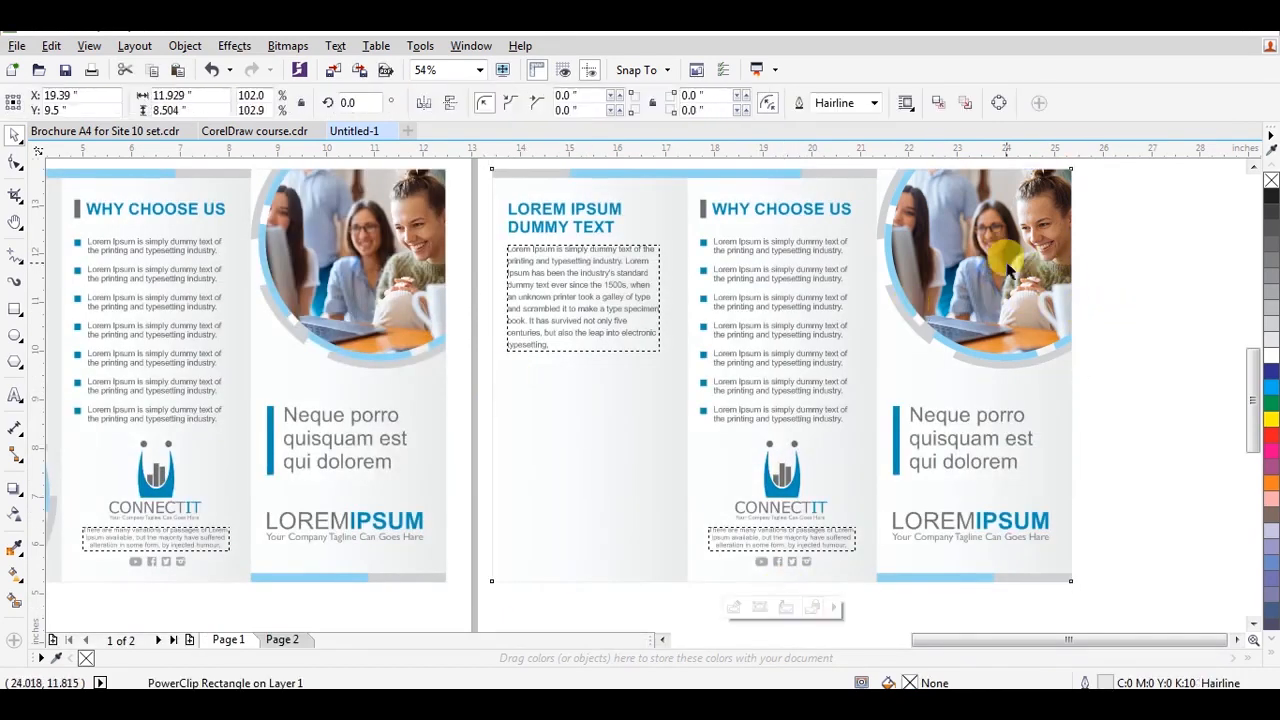
Delete the circular team photo from the copy's third panel and set the PowerClip rectangle's frame type to None
ctrl+click(1005, 264)
key(Delete)
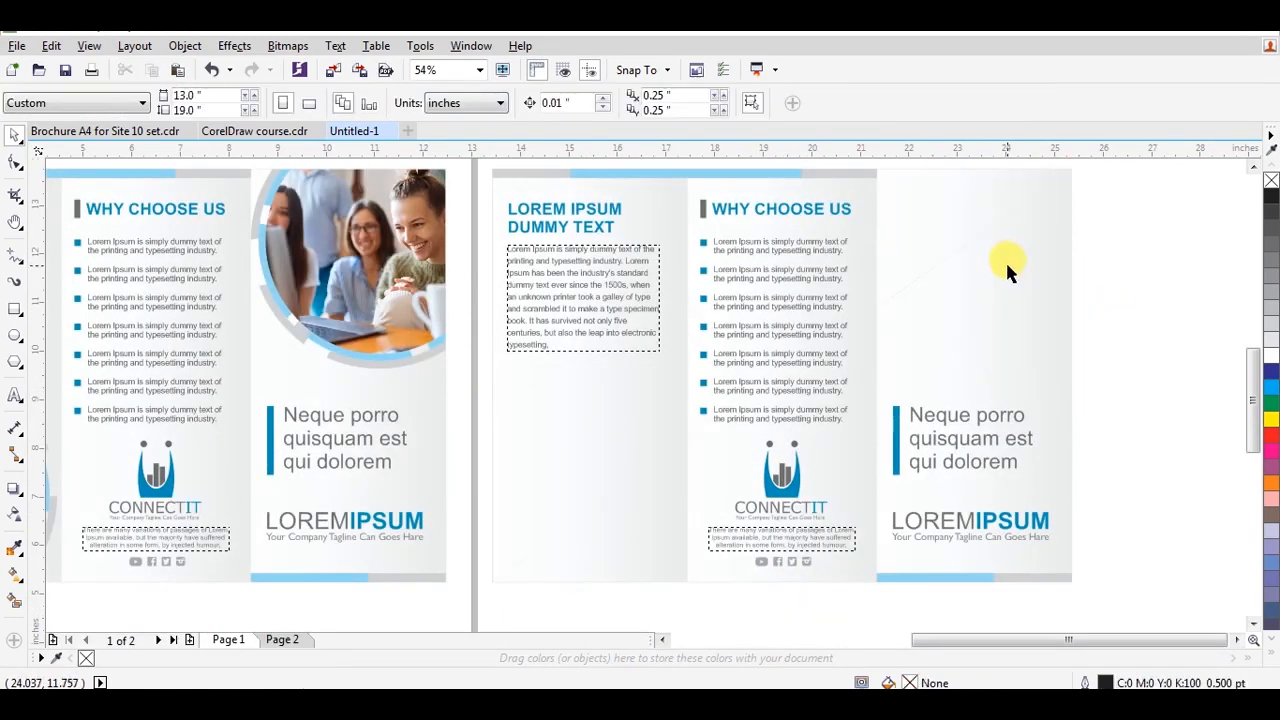
click(1050, 248)
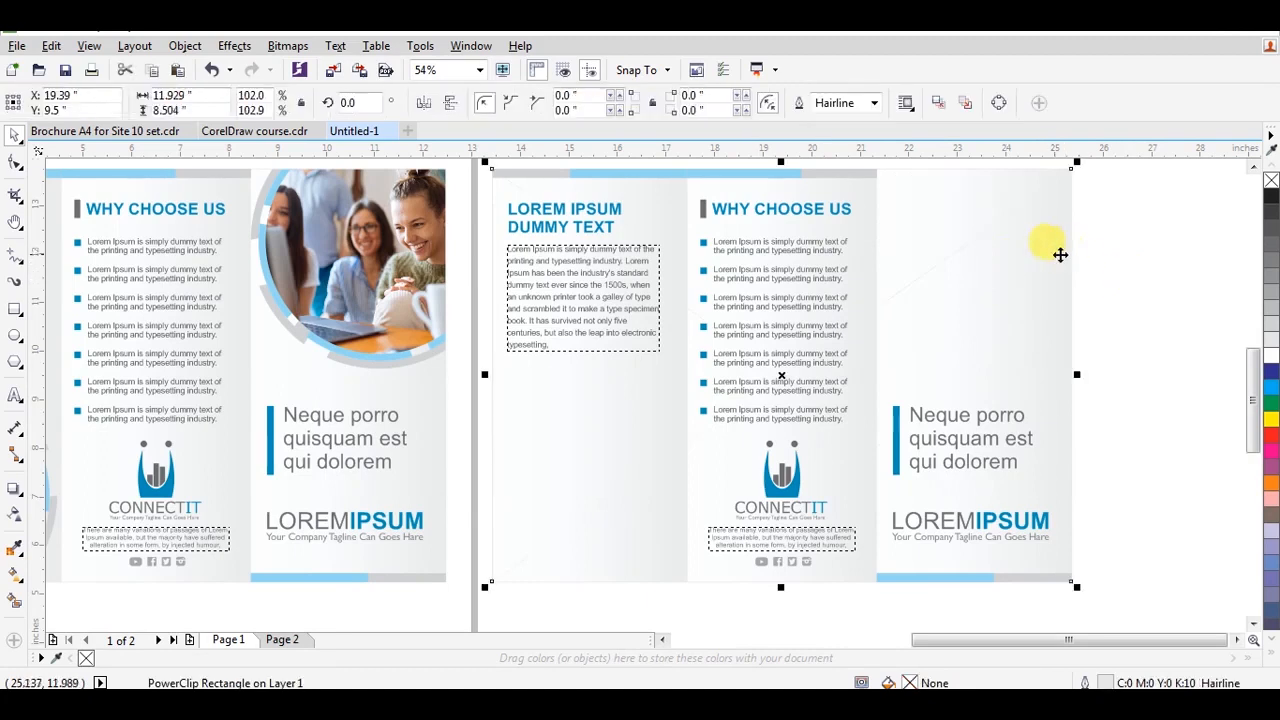
right_click(1036, 245)
mouse_move(990, 159)
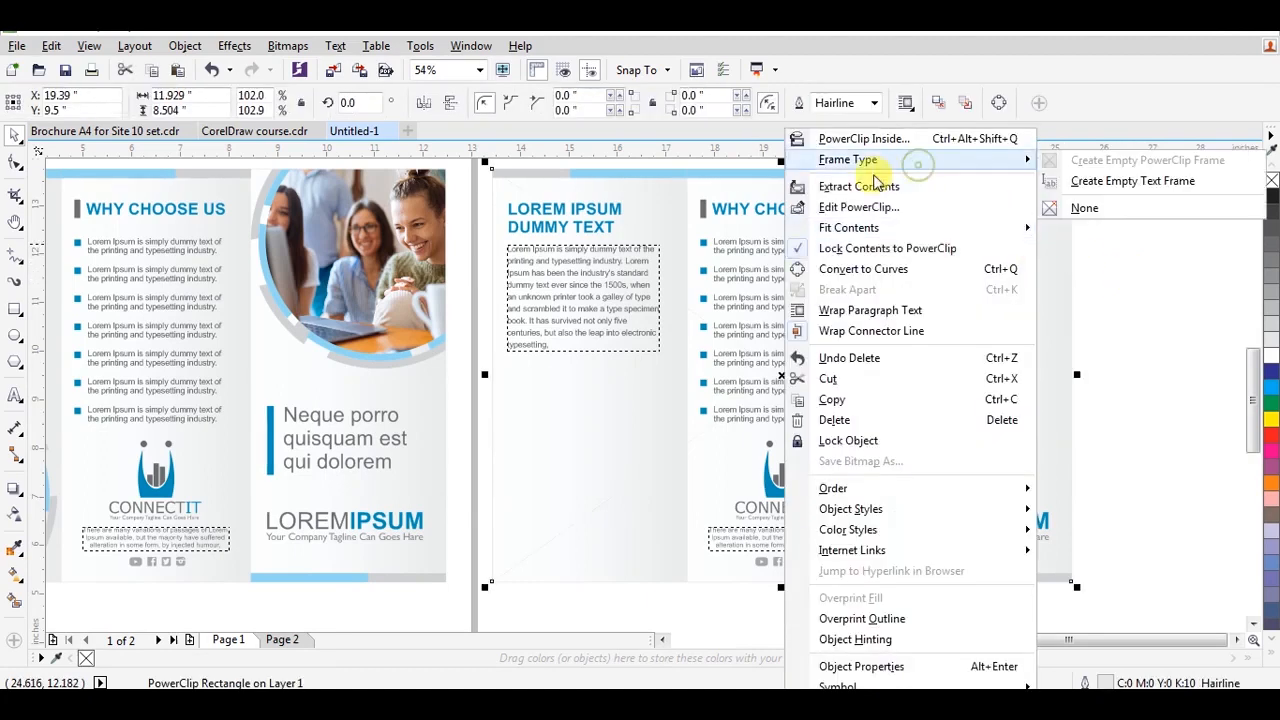
click(1072, 206)
click(1134, 265)
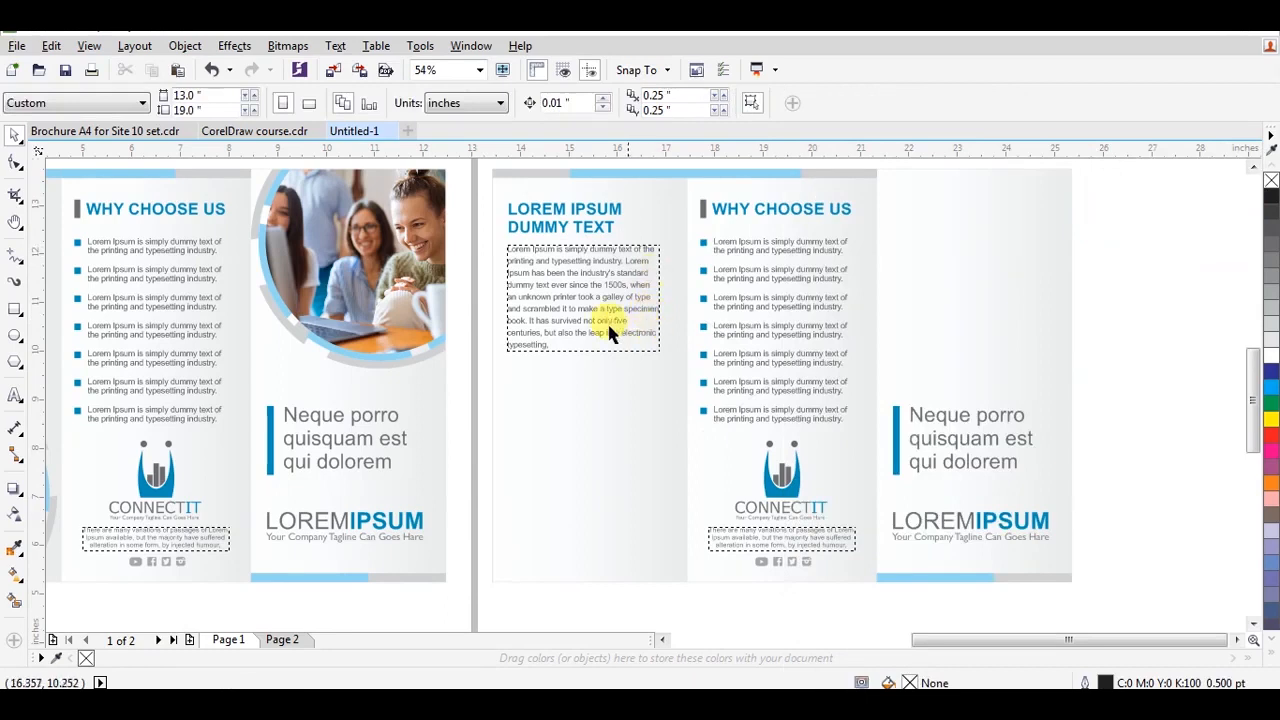
Group the first panel's heading and paragraph, and place copies below it and at the top of the third panel
drag(486, 177, 686, 366)
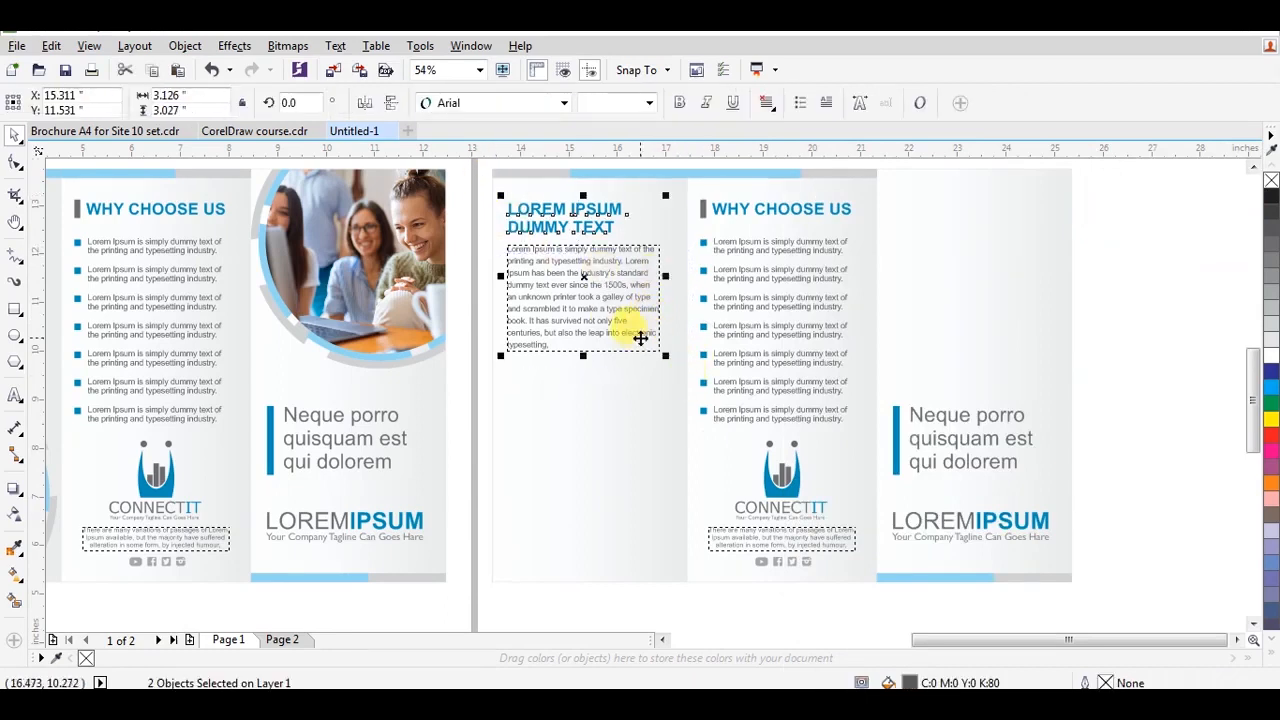
key(ctrl+g)
drag(586, 212, 998, 205)
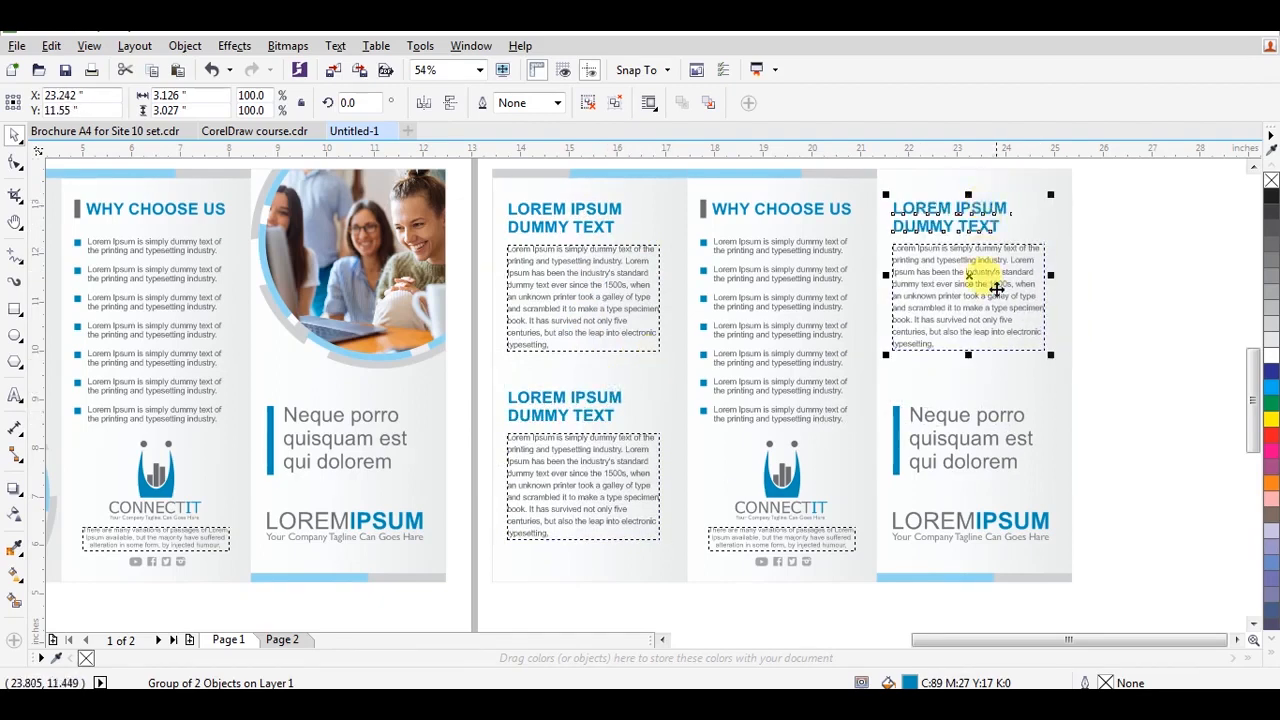
Align the third panel's text group to the horizontal centre of the LOREMIPSUM logo
shift+click(994, 517)
key(c)
click(1112, 447)
Group all objects of the brochure copy and move the group slightly farther from the page
drag(1094, 605, 486, 200)
key(ctrl+g)
key(Escape)
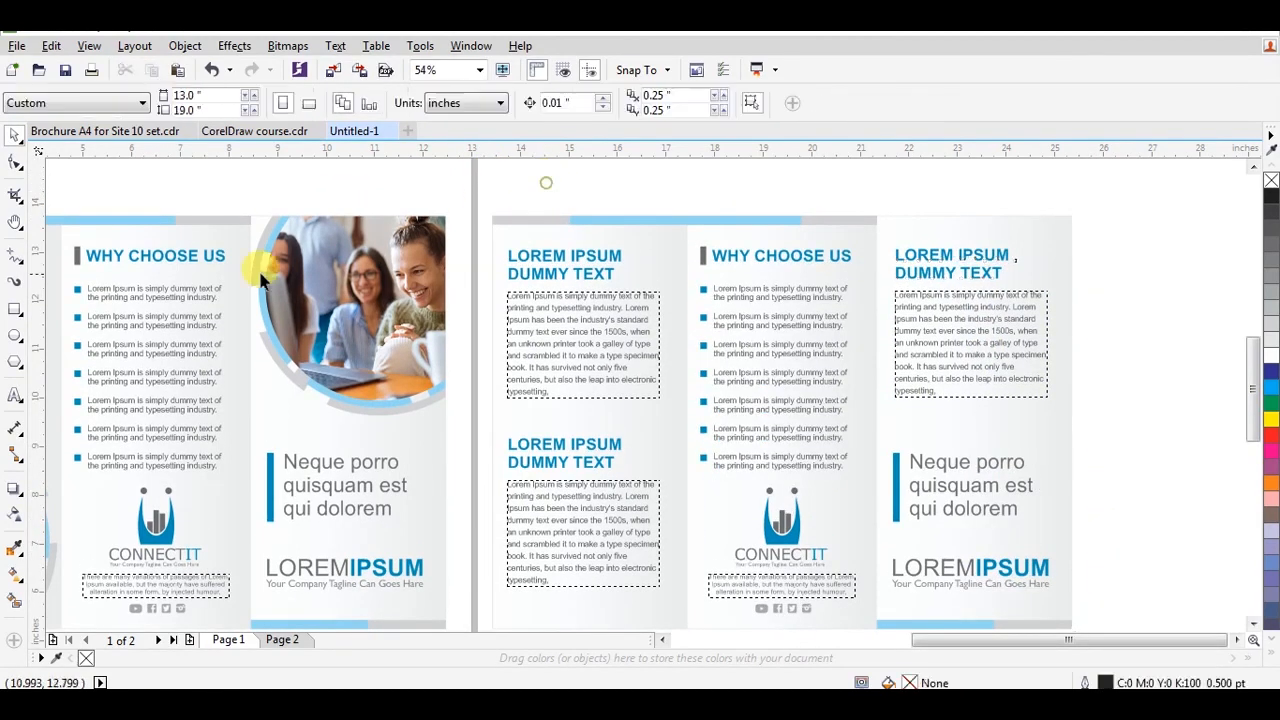
scroll(694, 220, down, 2)
drag(644, 288, 672, 286)
click(643, 189)
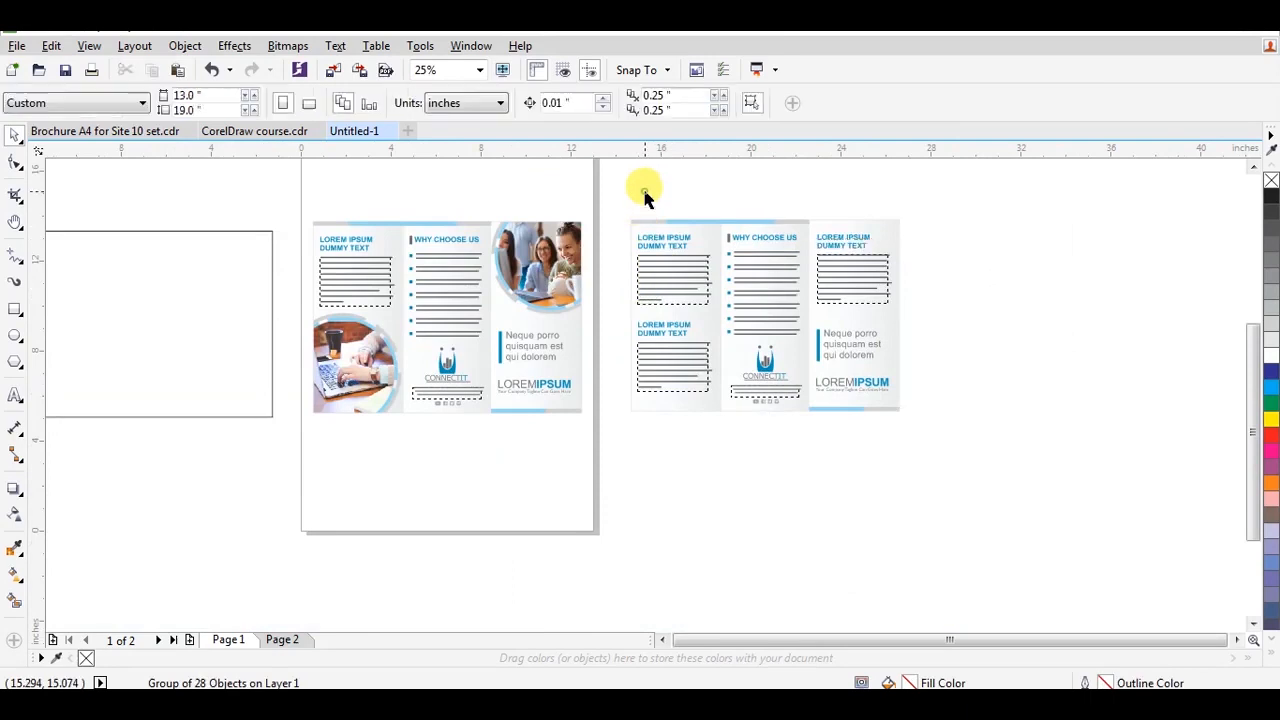
Centre the A4 rectangle horizontally and vertically on the page 1 brochure
key(g)
key(space)
key(z)
drag(180, 197, 589, 409)
key(space)
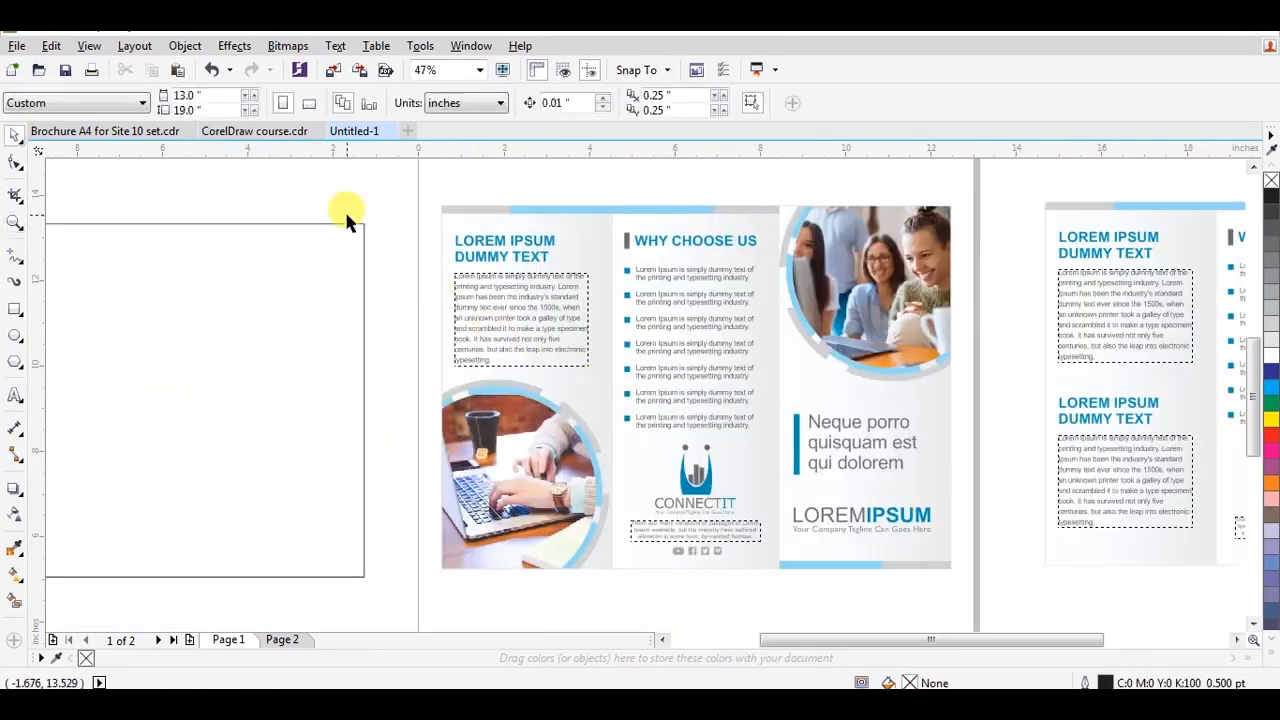
click(360, 228)
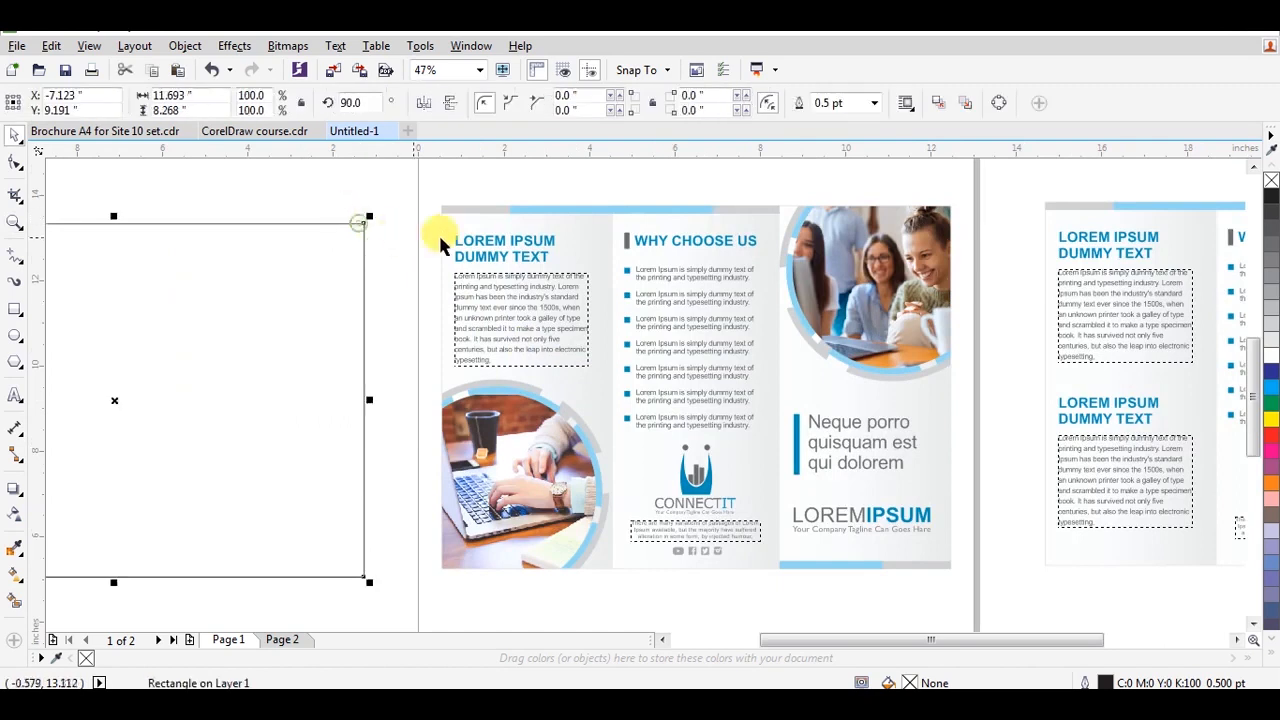
shift+click(516, 212)
key(c)
key(e)
Draw a vertical cut-mark line about 0.21 inch long just above the brochure's upper left corner area
key(z)
drag(423, 186, 991, 589)
key(space)
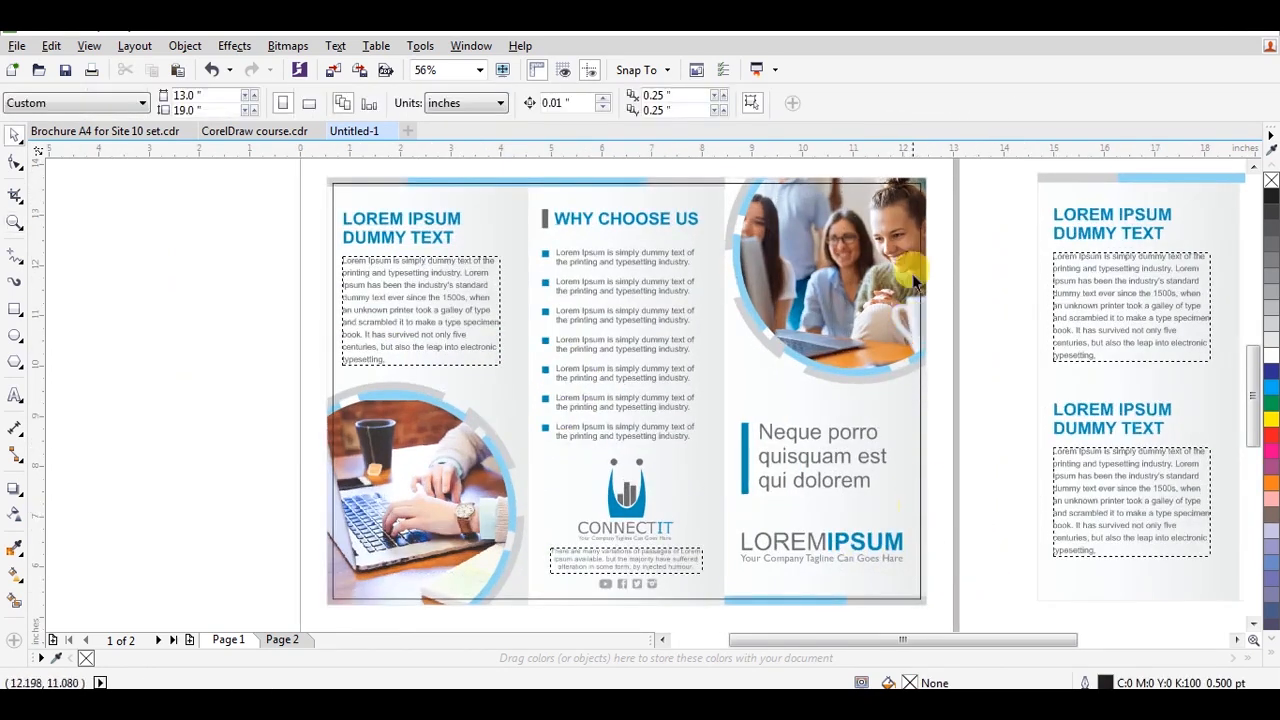
key(z)
drag(305, 173, 468, 233)
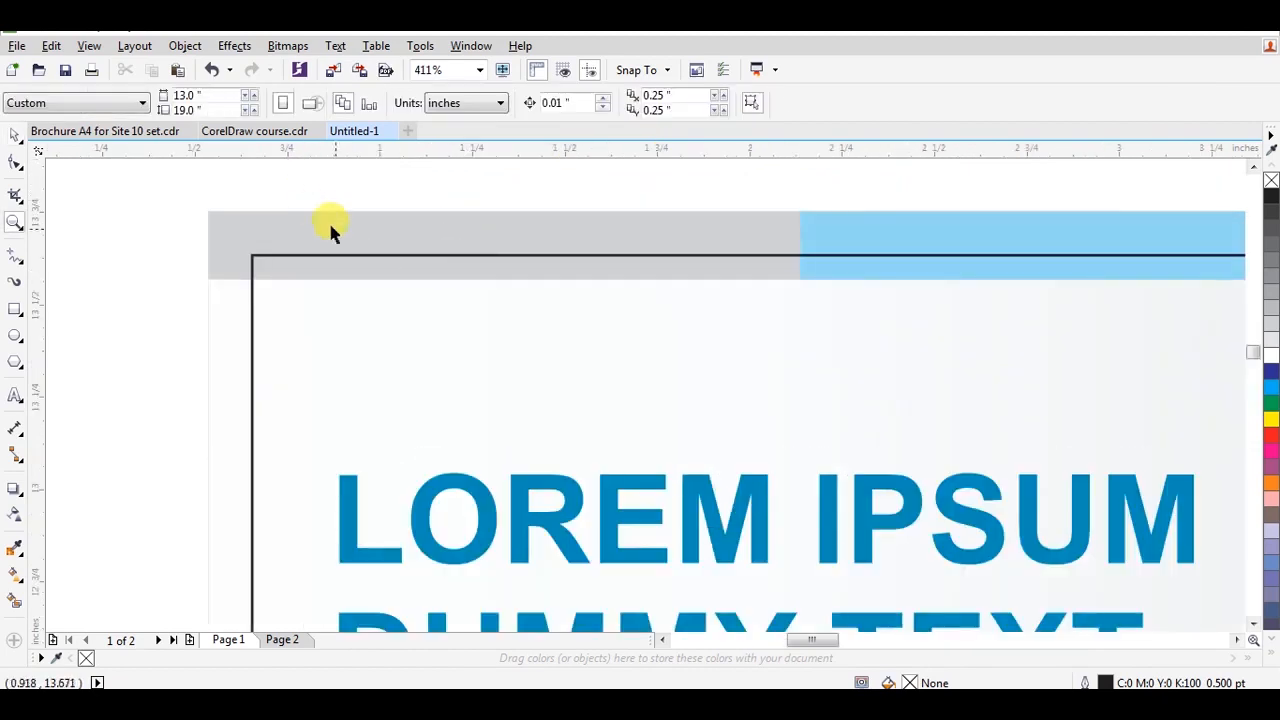
key(h)
drag(349, 257, 376, 352)
key(space)
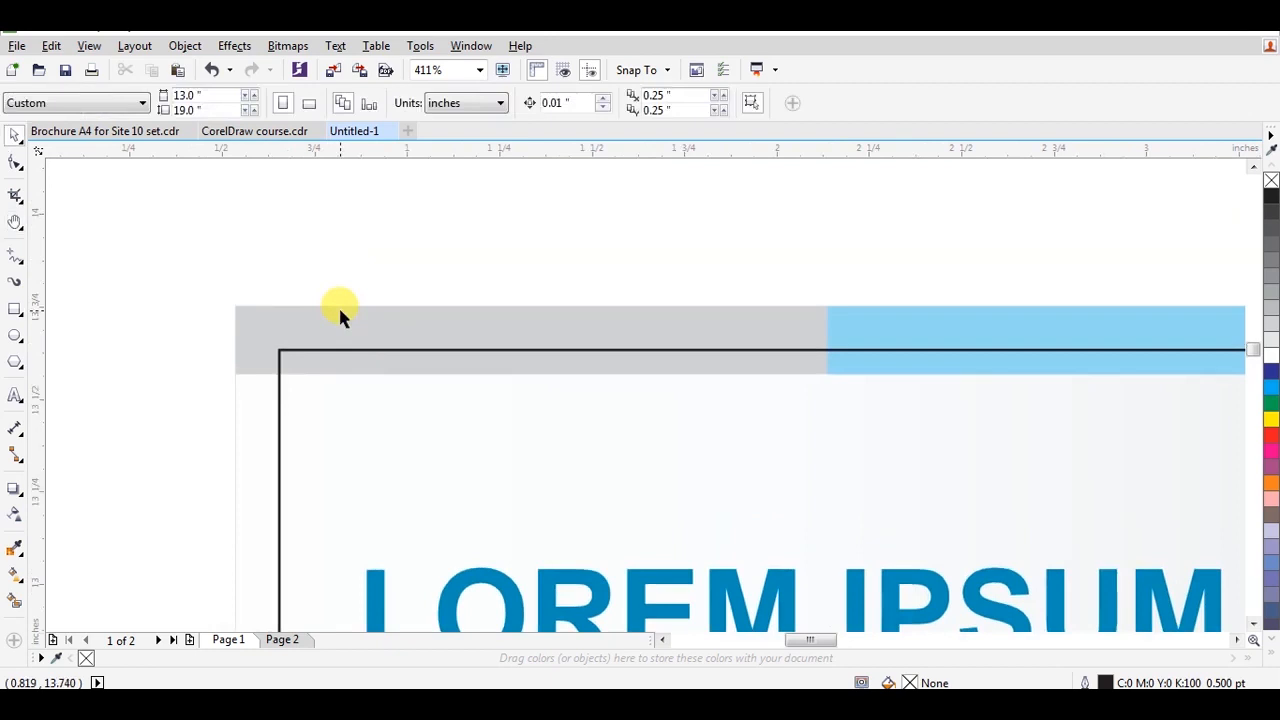
key(F5)
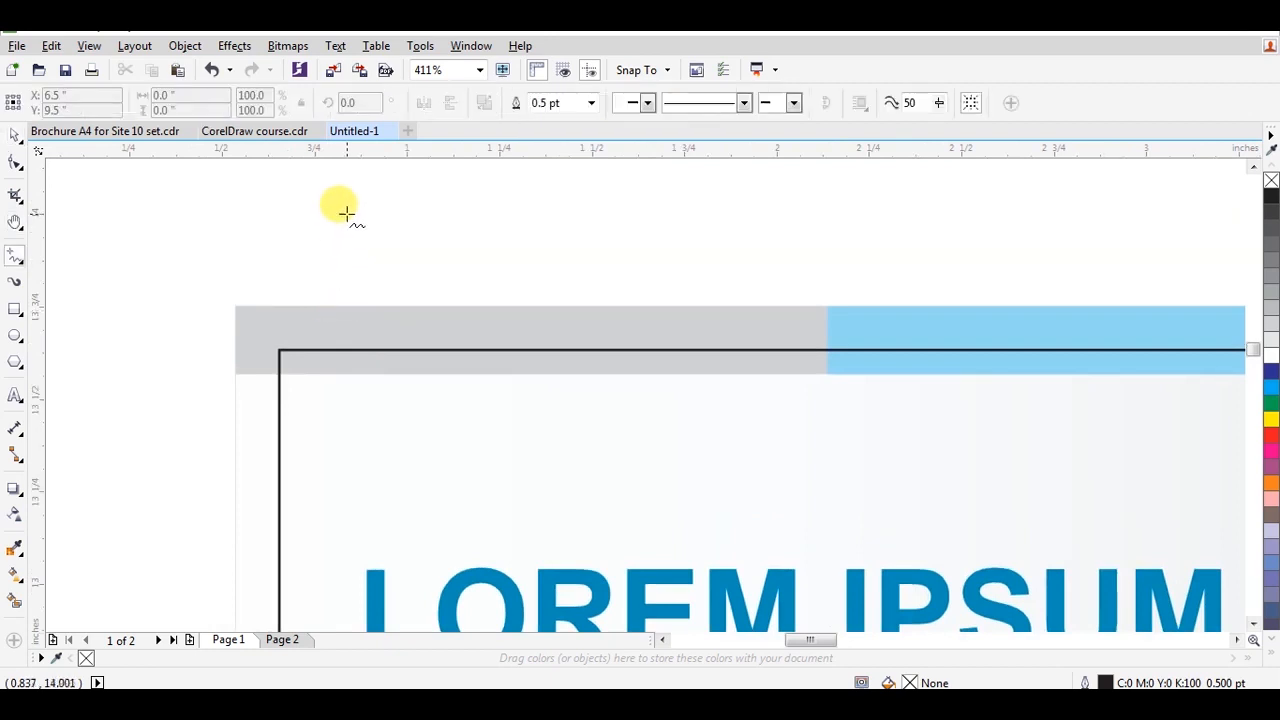
click(346, 212)
click(347, 289)
key(space)
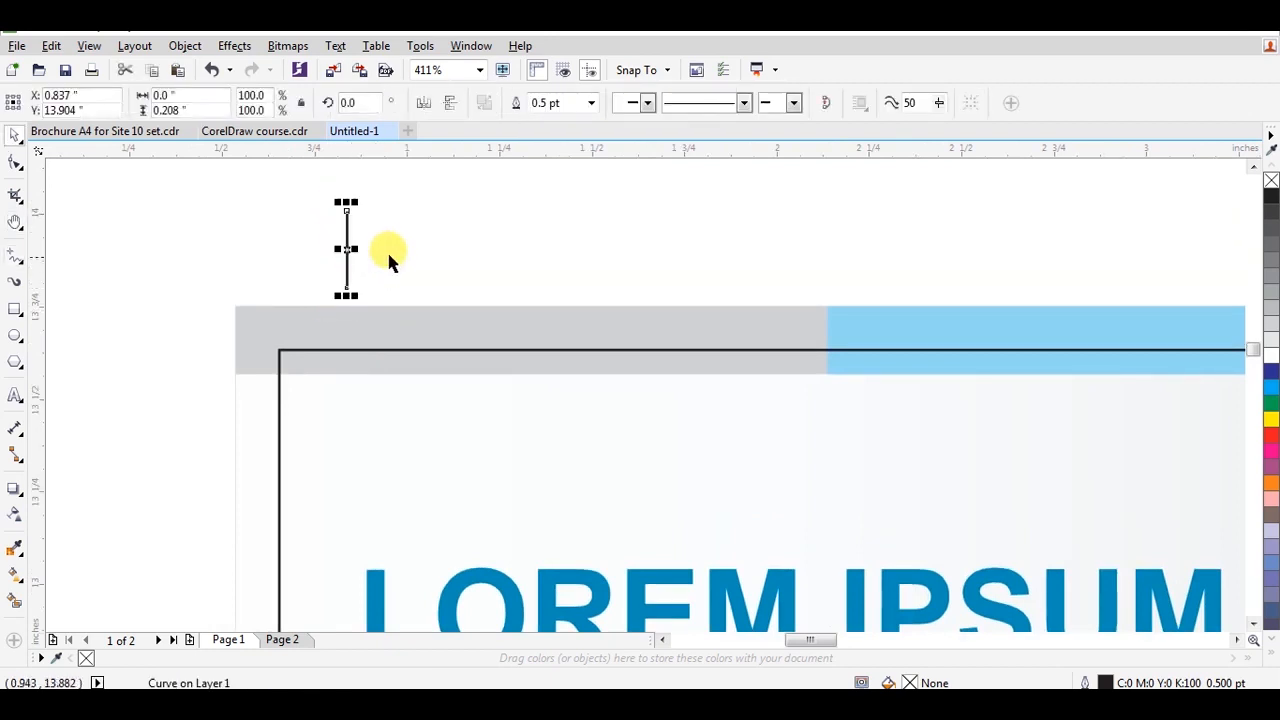
Set the cut-mark line's outline width to 0.75 pt and shift the line slightly
click(593, 104)
text(.7)
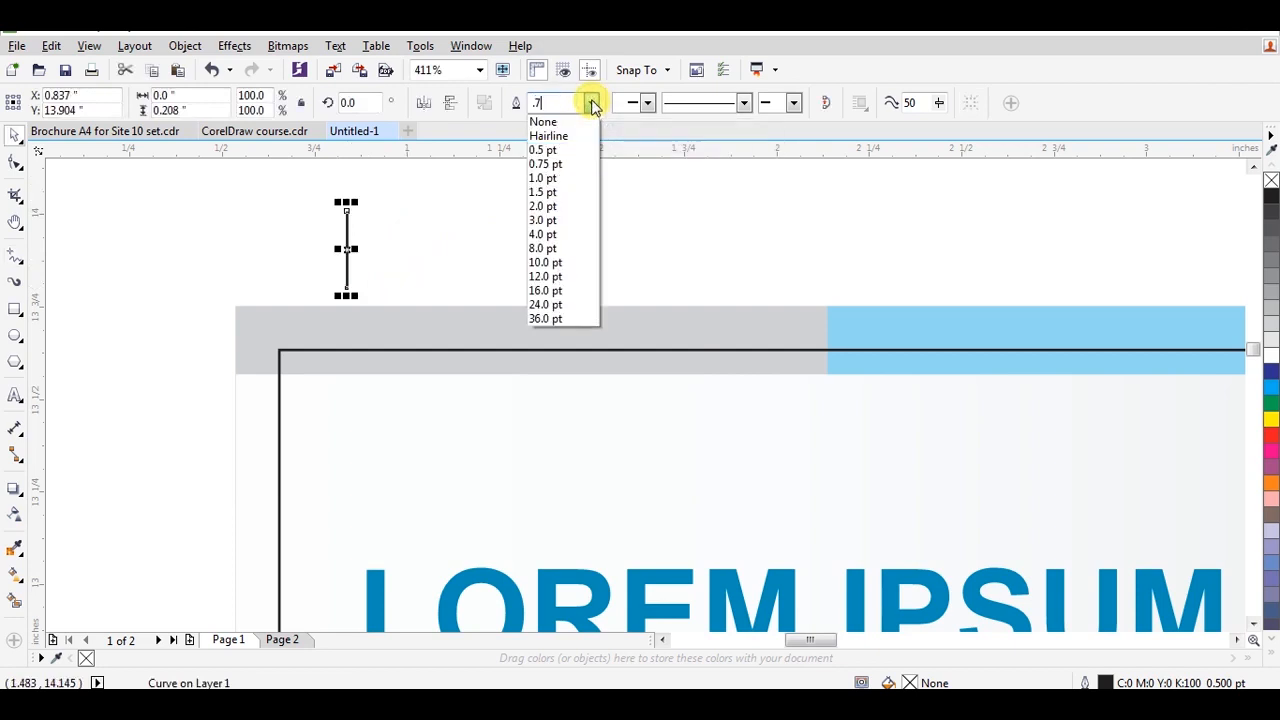
text(5)
key(Return)
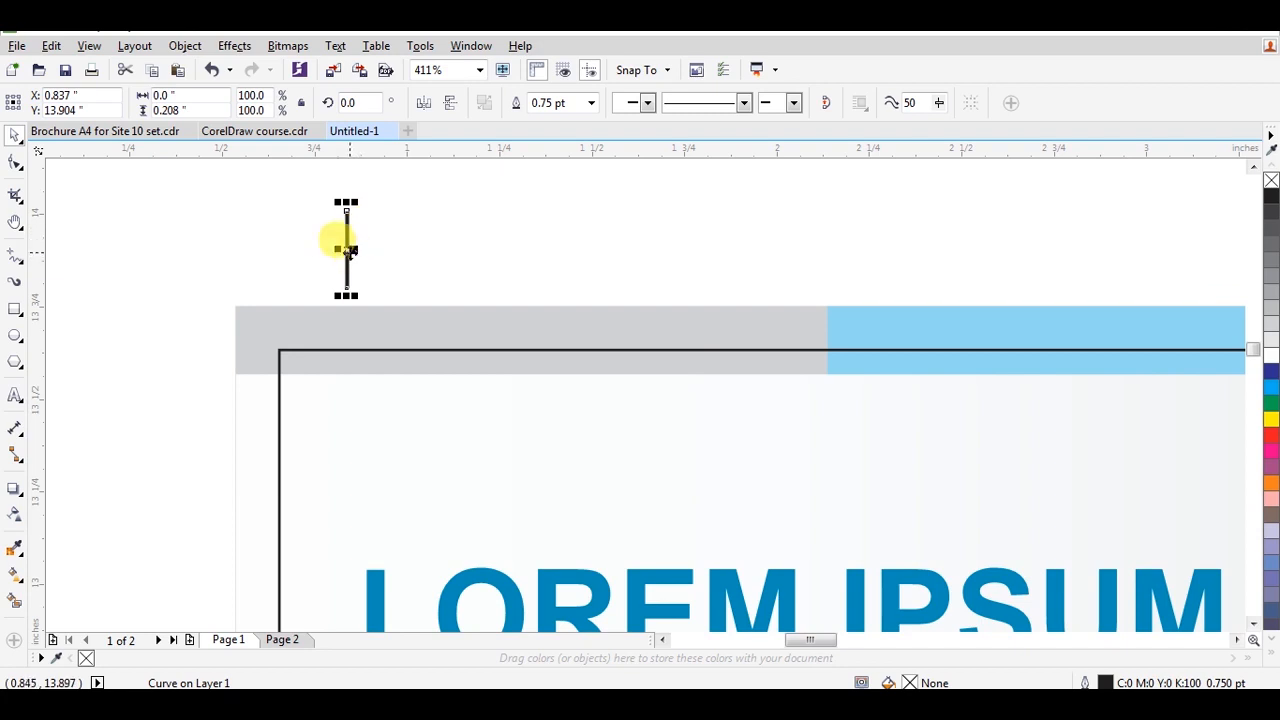
mouse_move(350, 250)
mouse_down()
mouse_move(336, 249)
mouse_move(346, 254)
mouse_up()
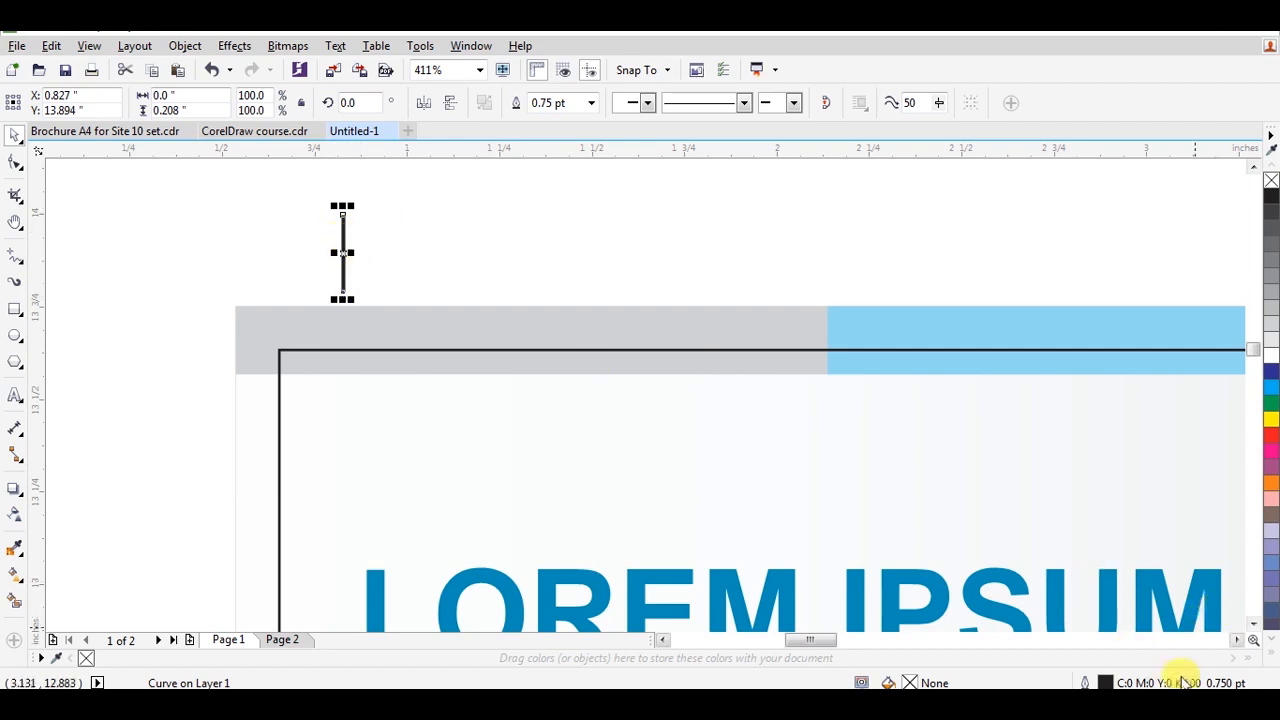
Set the cut-mark line's outline colour to CMYK 100, 100, 100, 100
double_click(1104, 682)
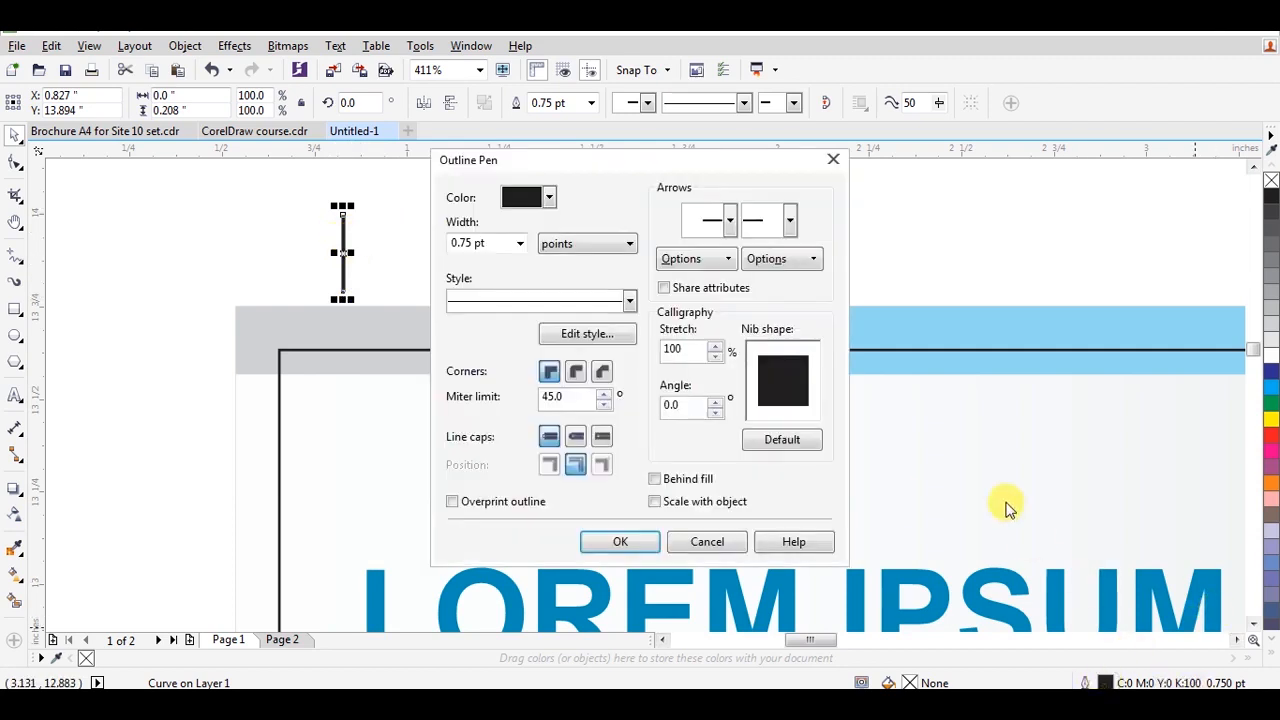
click(540, 196)
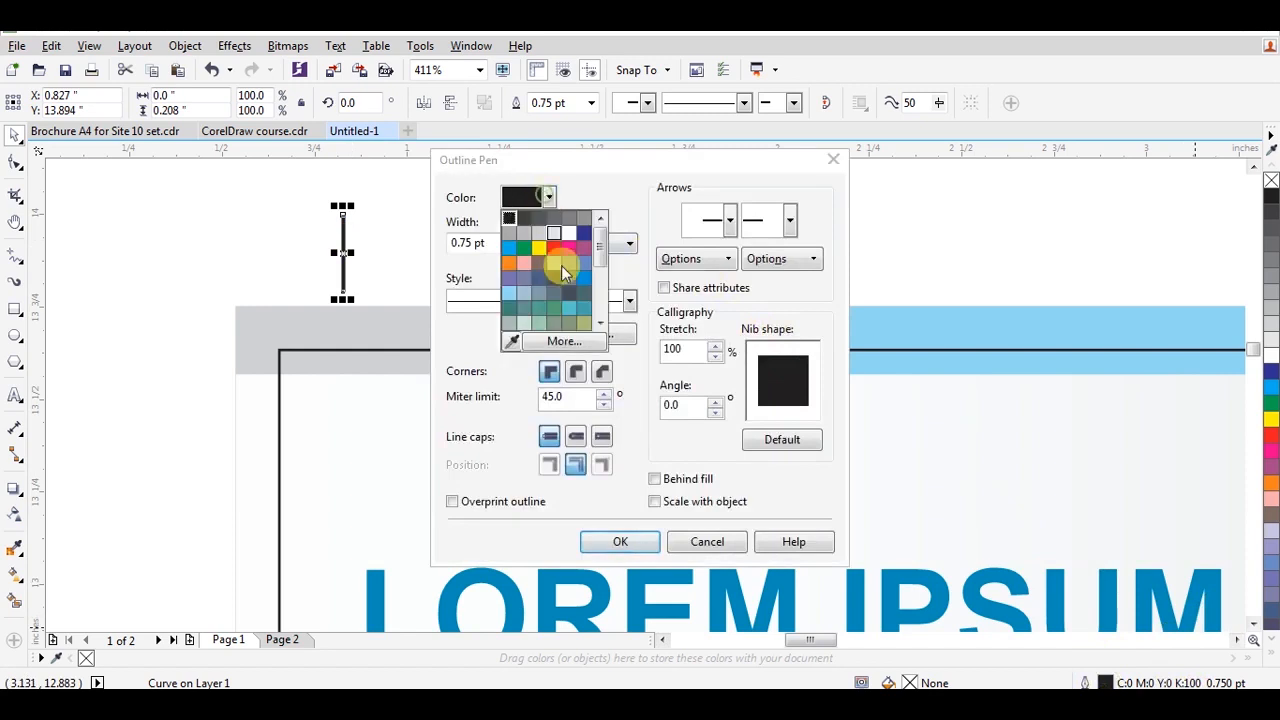
click(563, 341)
double_click(1138, 338)
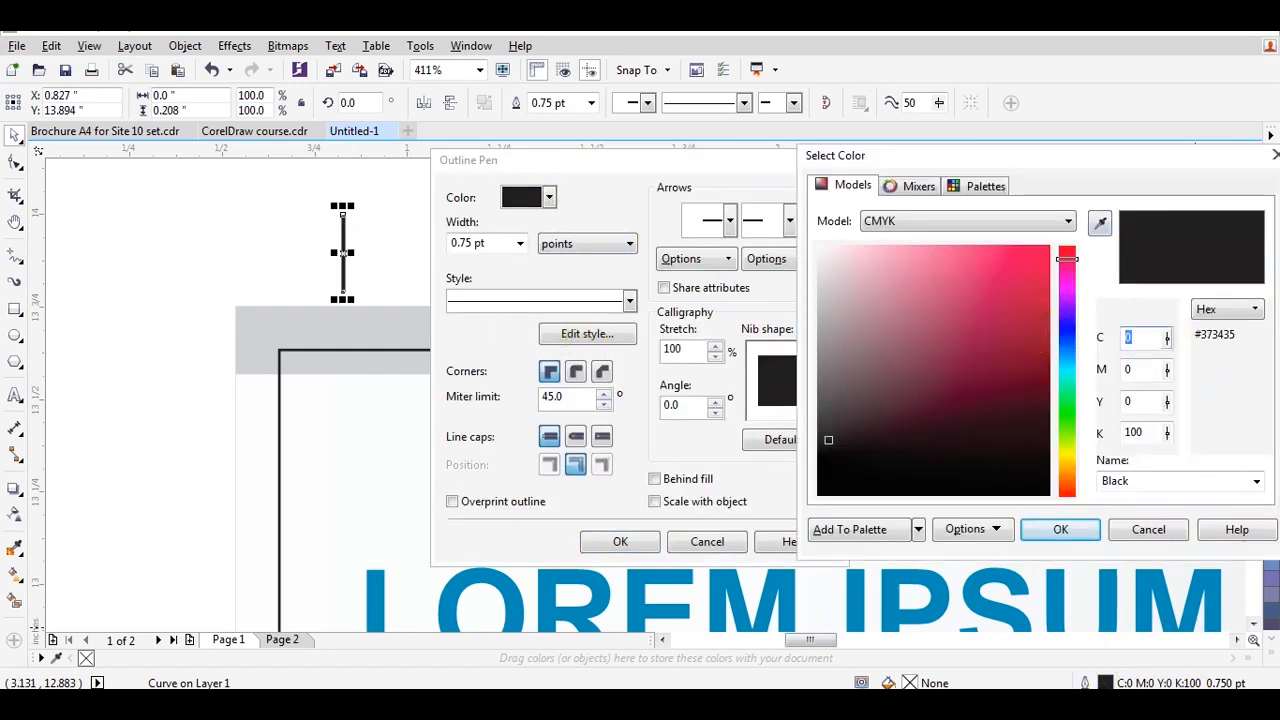
key(Tab)
text(1)
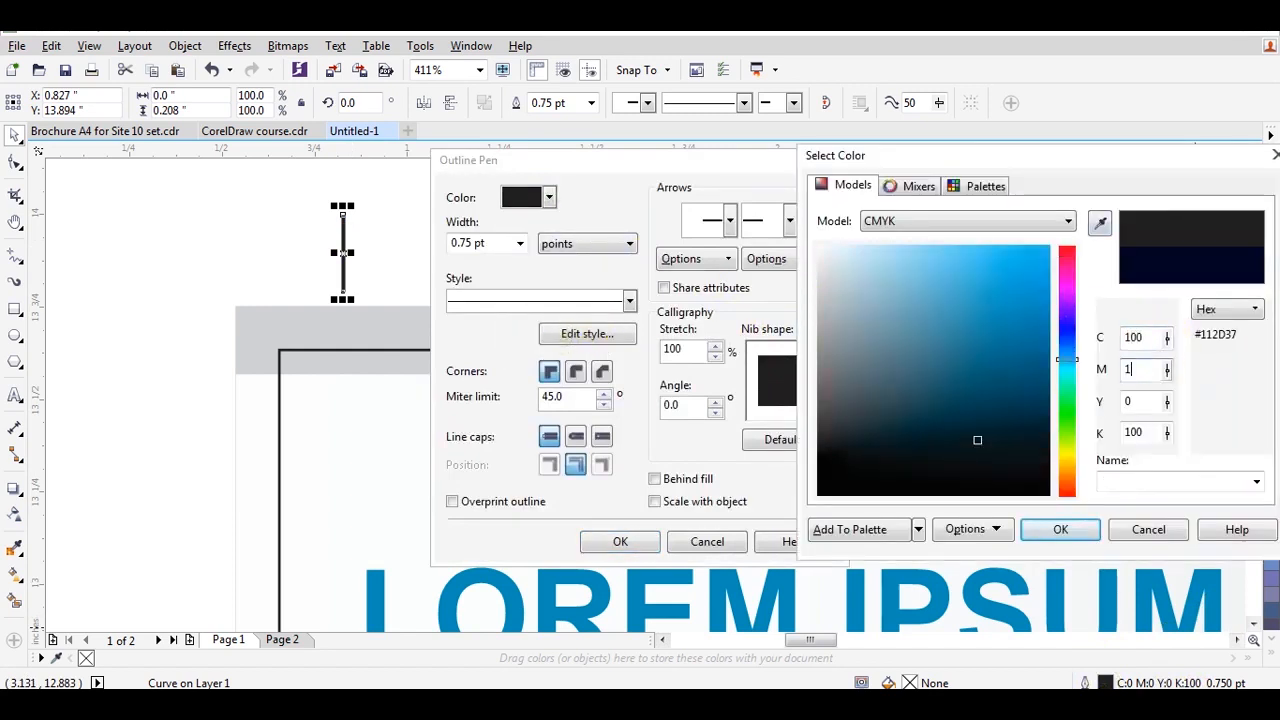
text(00)
key(Tab)
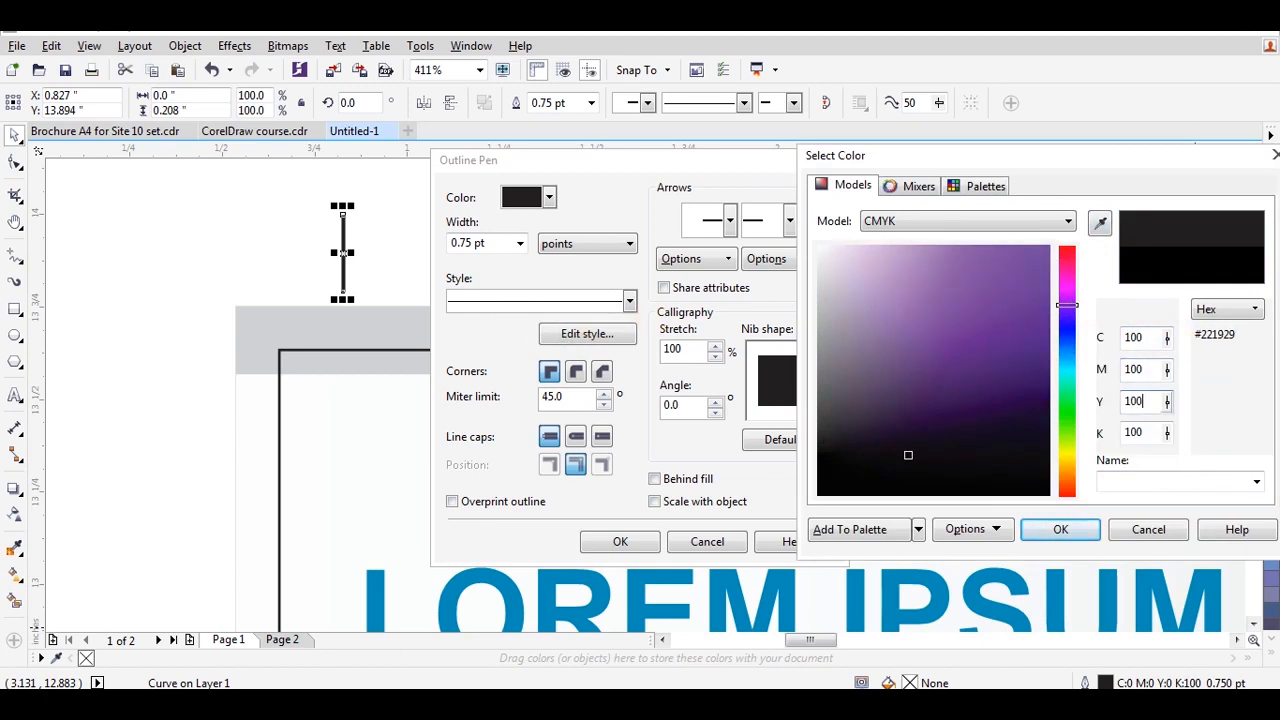
key(Return)
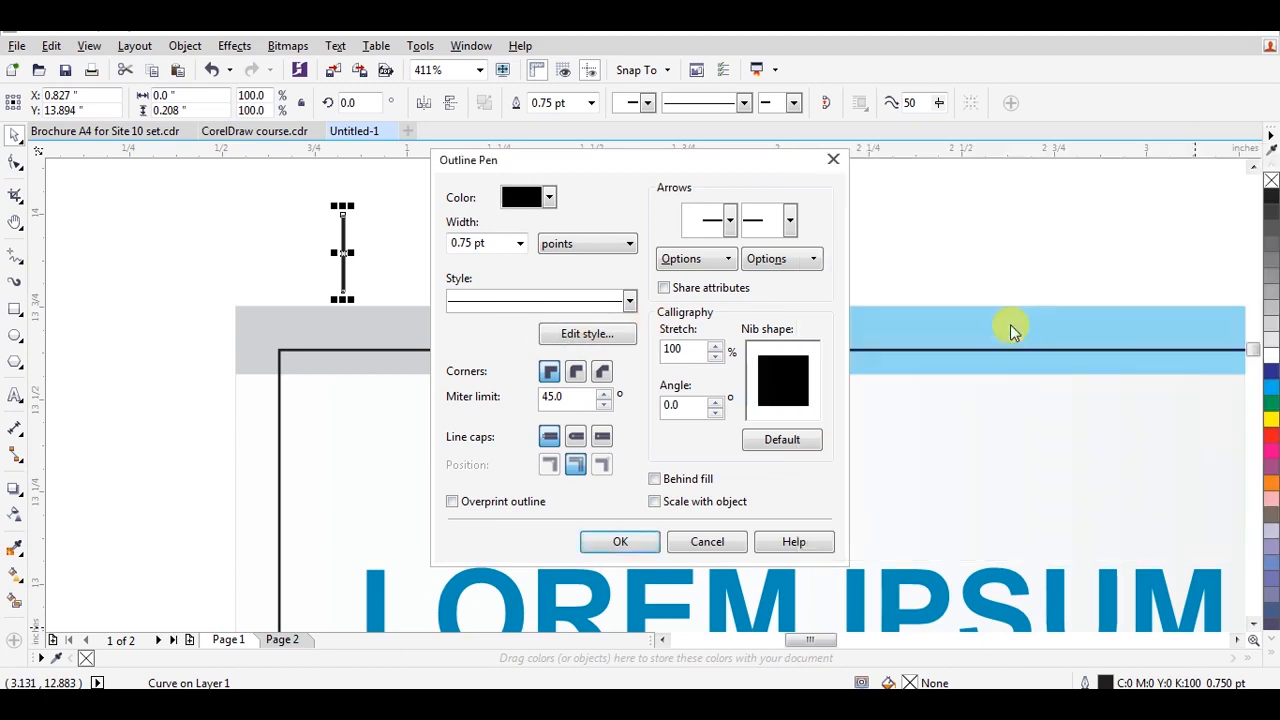
click(615, 545)
Set the cut-mark line's height to 0.25 inch
click(417, 262)
drag(365, 207, 294, 292)
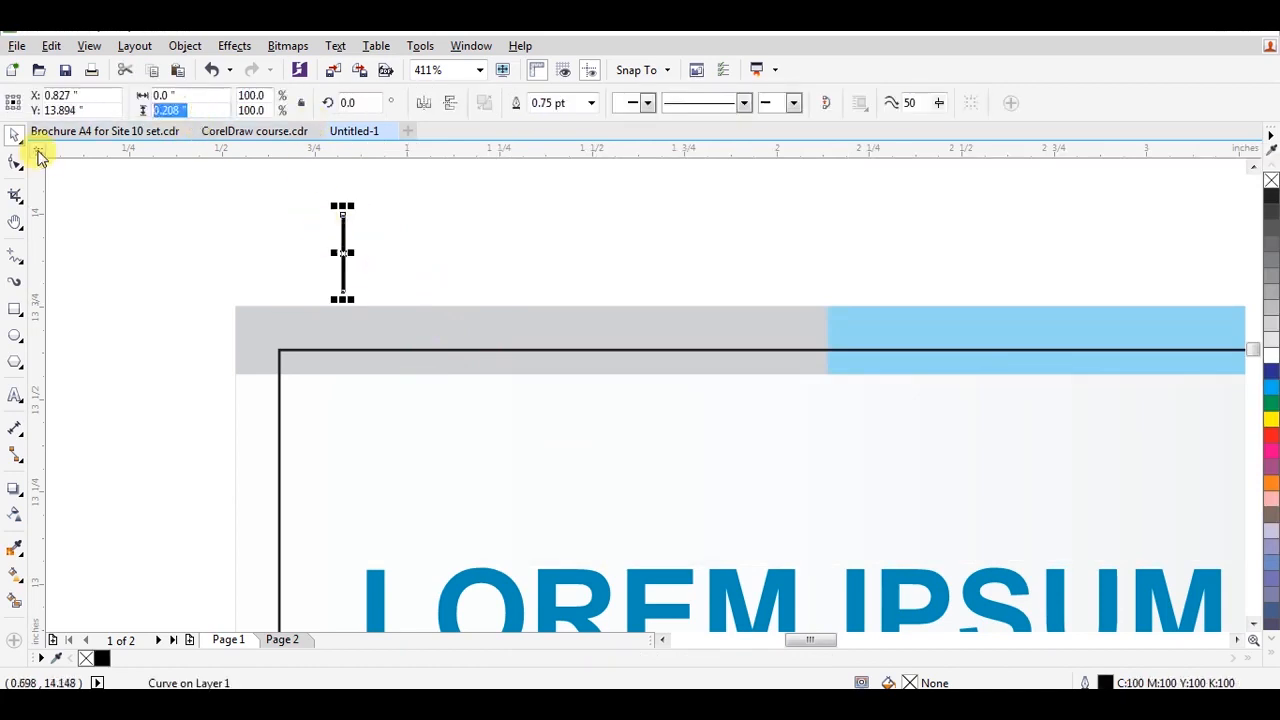
key(BackSpace)
text(.25)
key(Return)
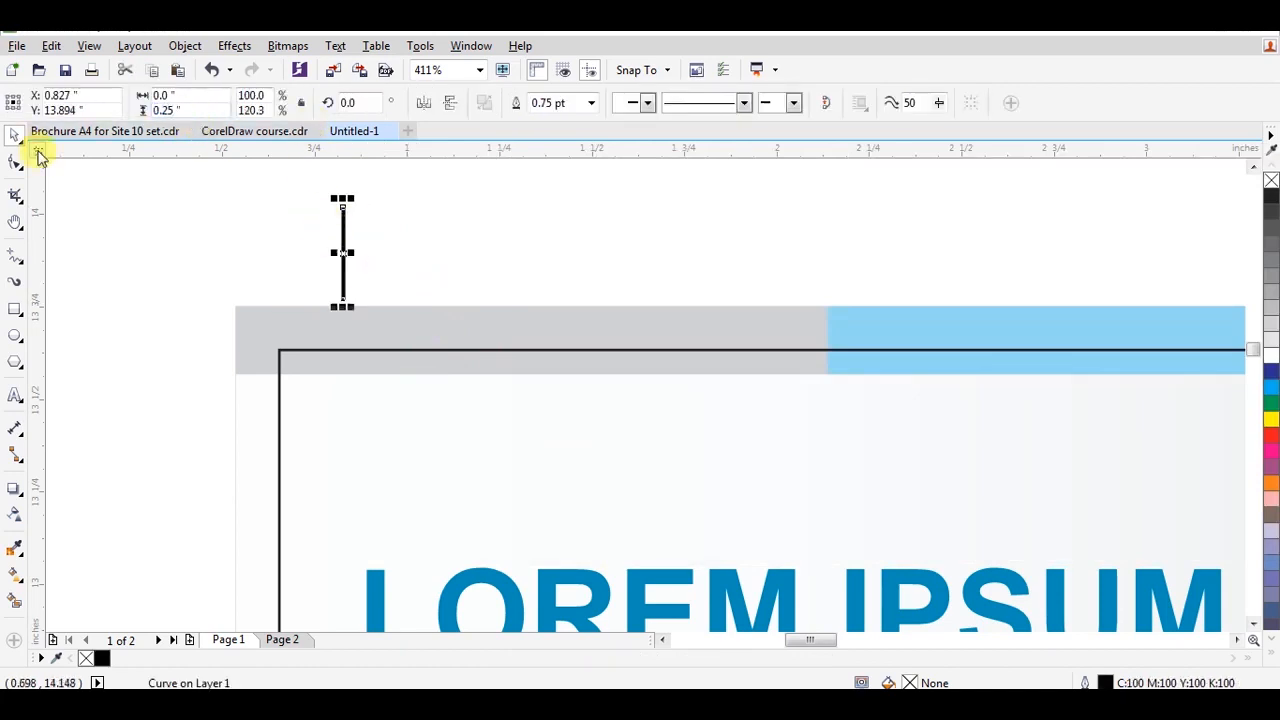
Move the vertical cut-mark line away from the artwork and make a copy of it rotated by 90 degrees
drag(343, 250, 178, 245)
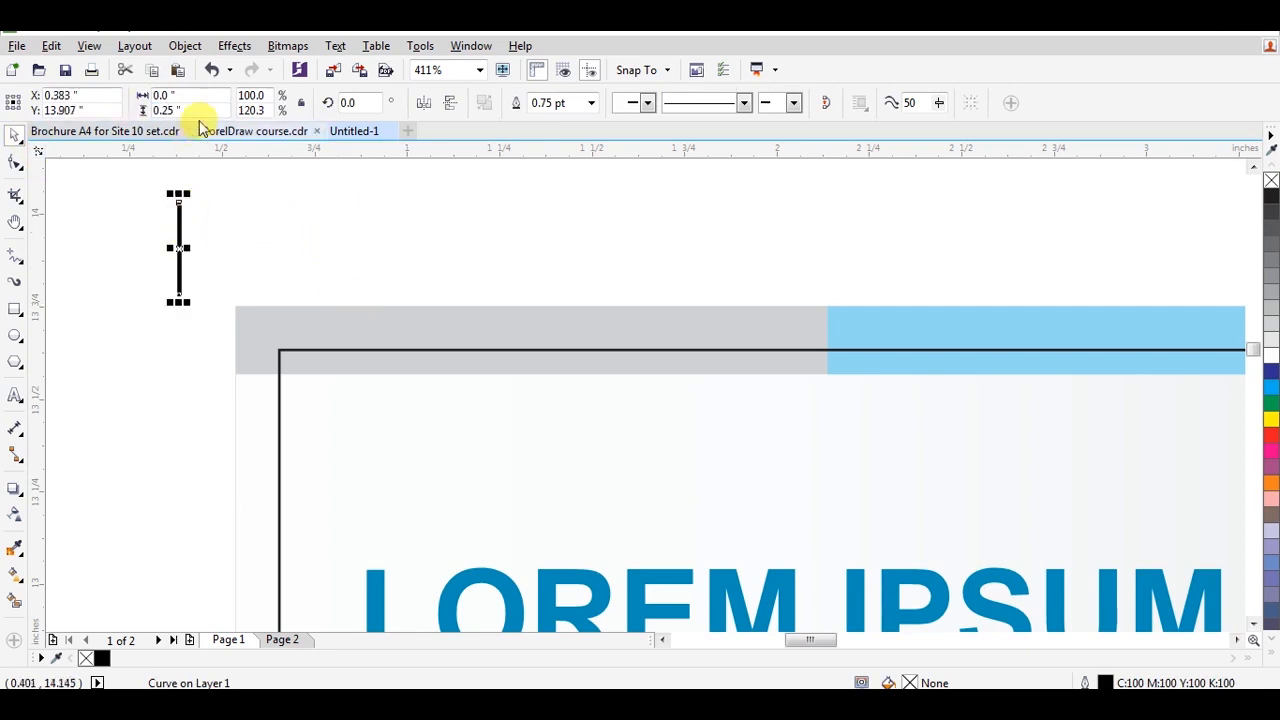
click(348, 102)
text(90)
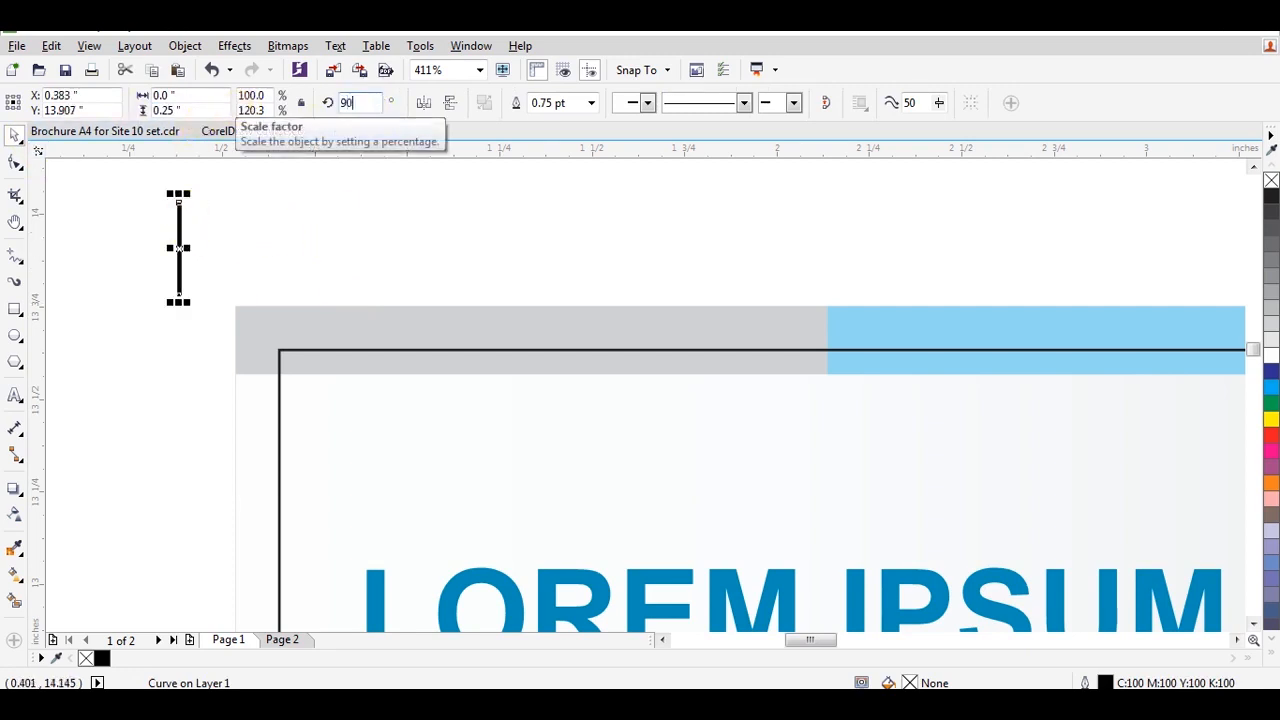
key(Return)
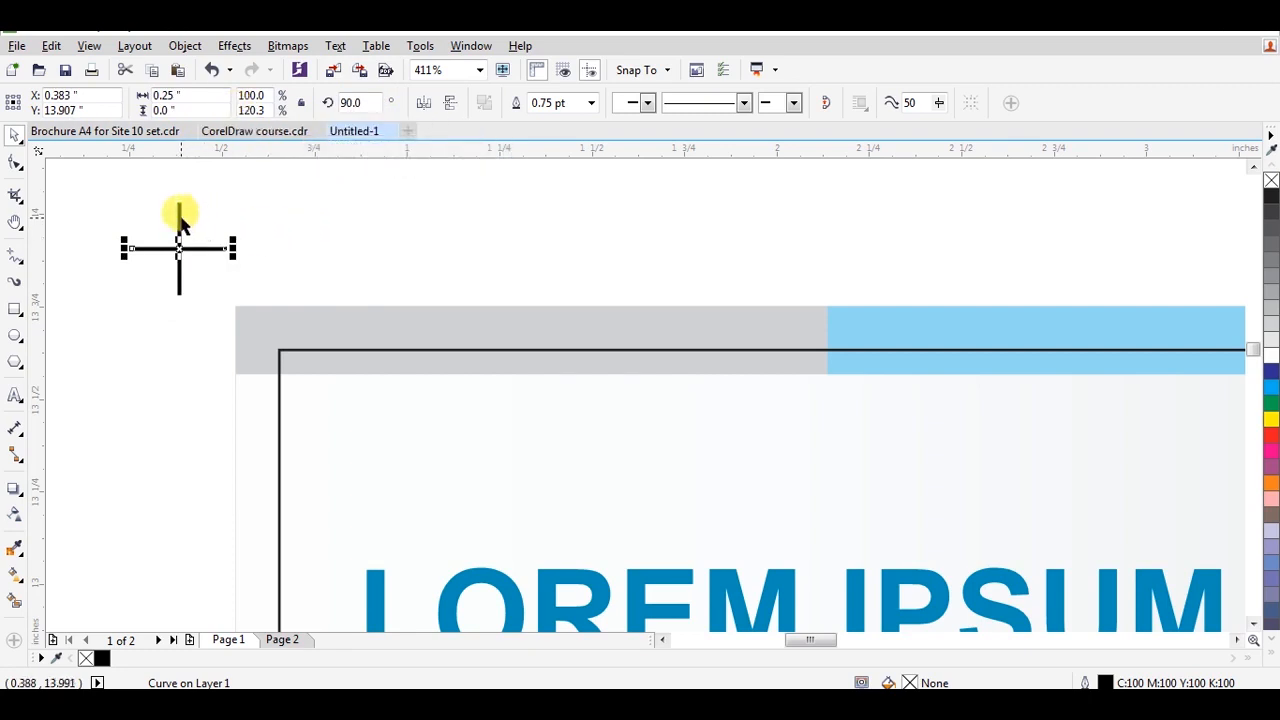
Align the two lines by their bottom and right edges to form an L-shaped corner mark, and group them
shift+click(180, 220)
key(b)
key(r)
click(222, 221)
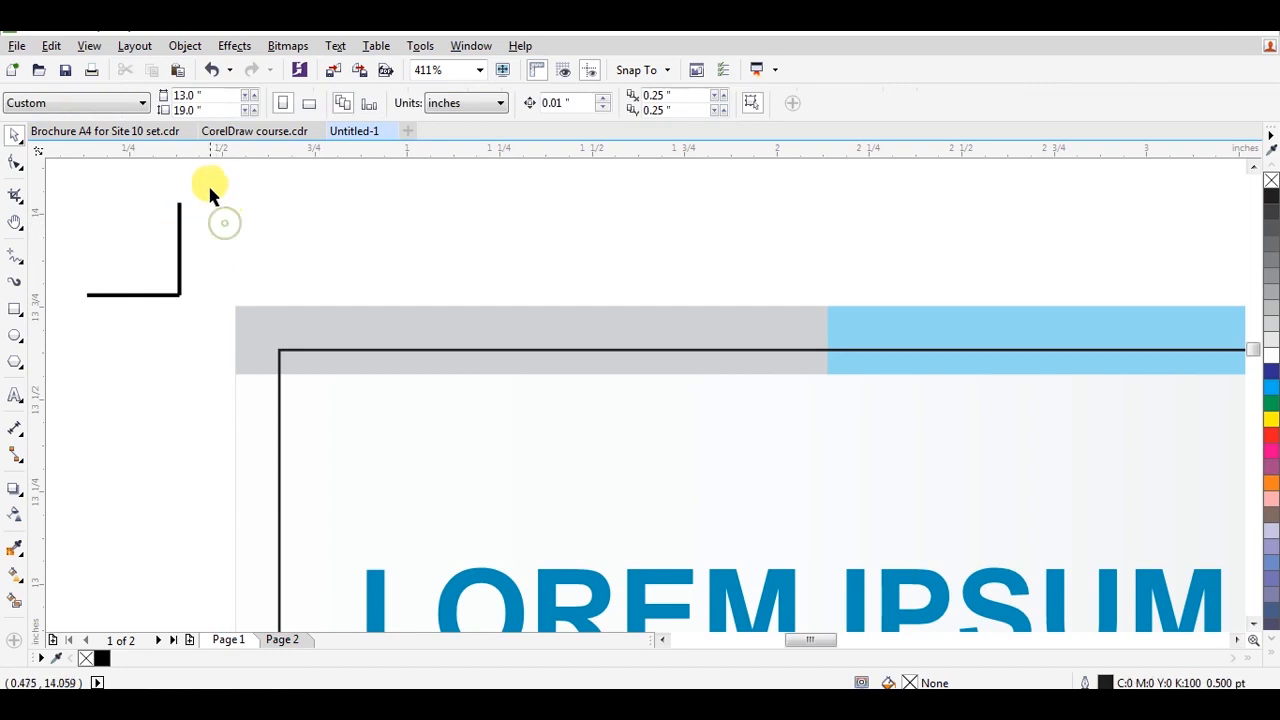
drag(105, 340, 108, 335)
key(ctrl+g)
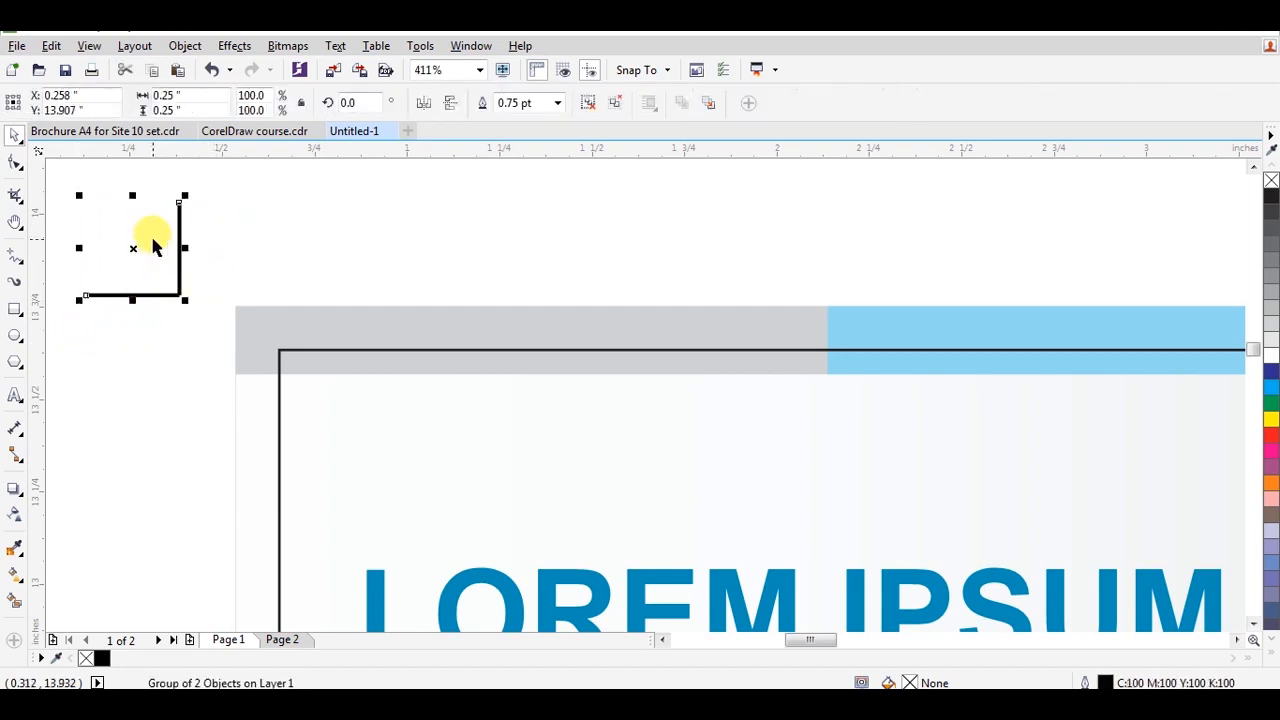
Move the grouped corner mark to the trim rectangle's upper left corner and align it with the rectangle's top and left edges
drag(133, 248, 226, 303)
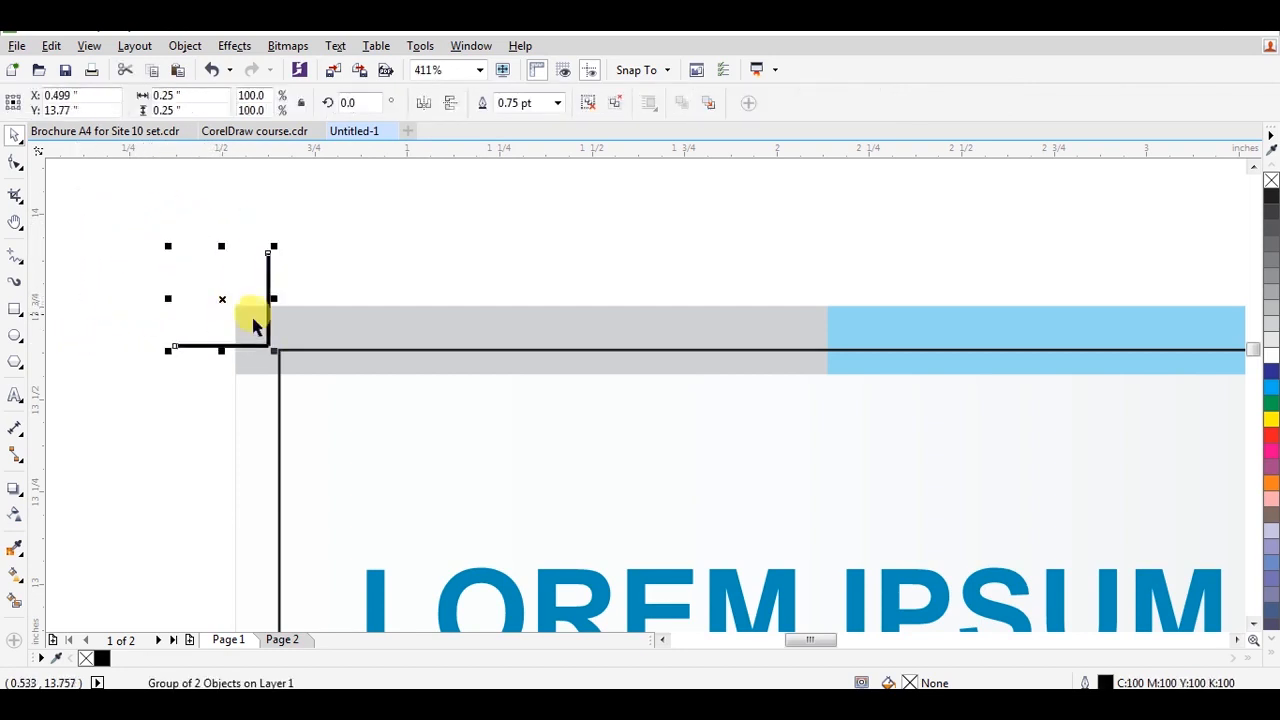
shift+click(302, 350)
key(t)
key(l)
click(277, 229)
Flip the corner mark outwards past the trim corner and mirror it horizontally and vertically so its vertex meets the trim corner
drag(211, 234, 257, 290)
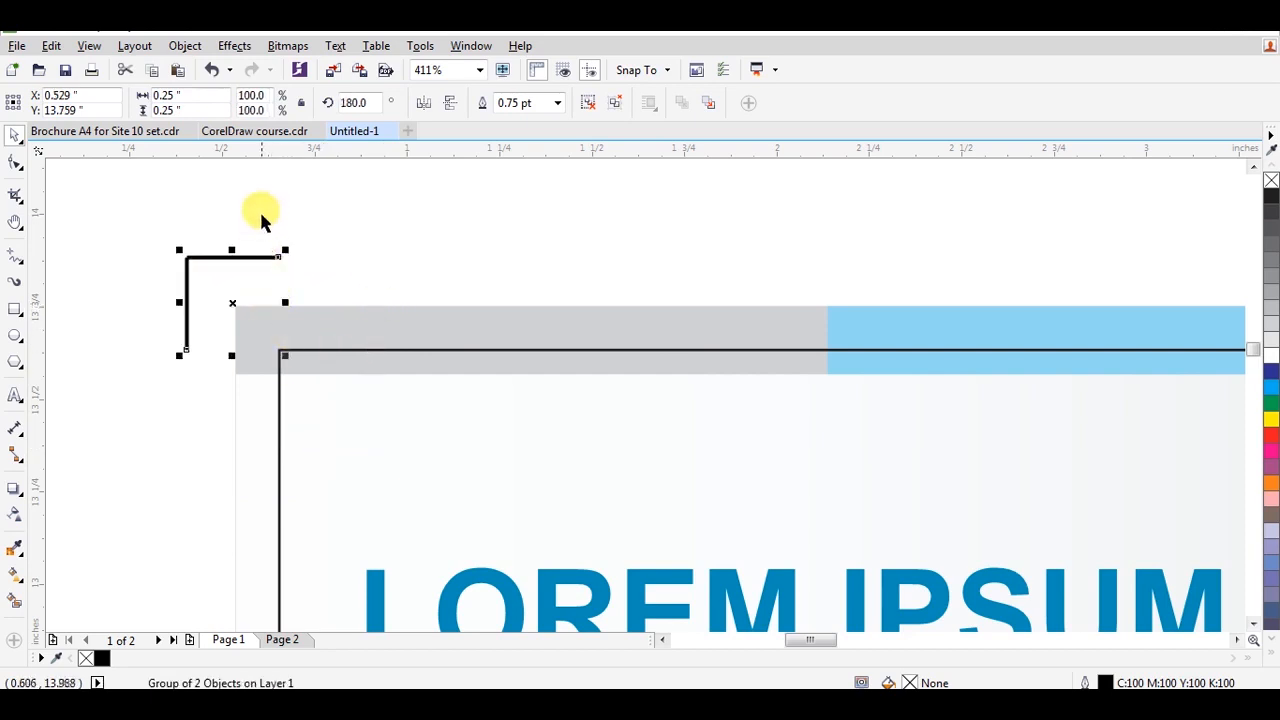
click(426, 106)
click(449, 105)
Send the upper left corner mark behind the brochure artwork
drag(358, 211, 105, 426)
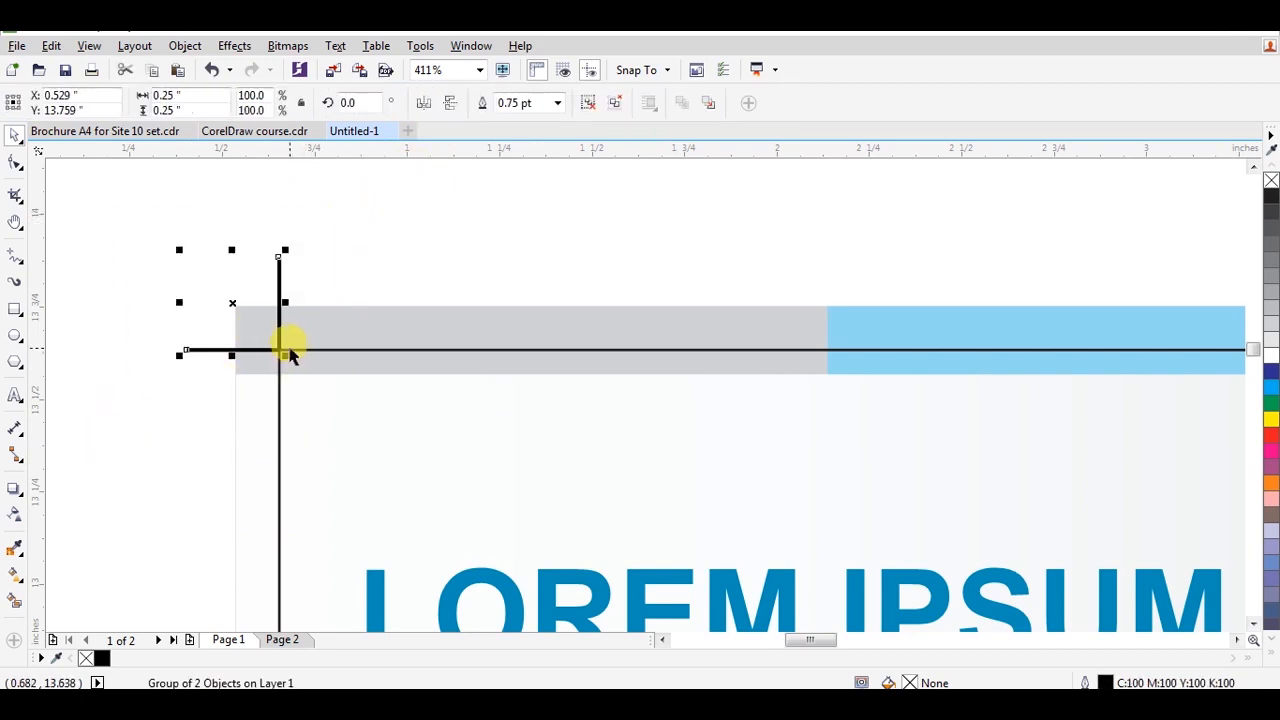
key(shift+Page_Down)
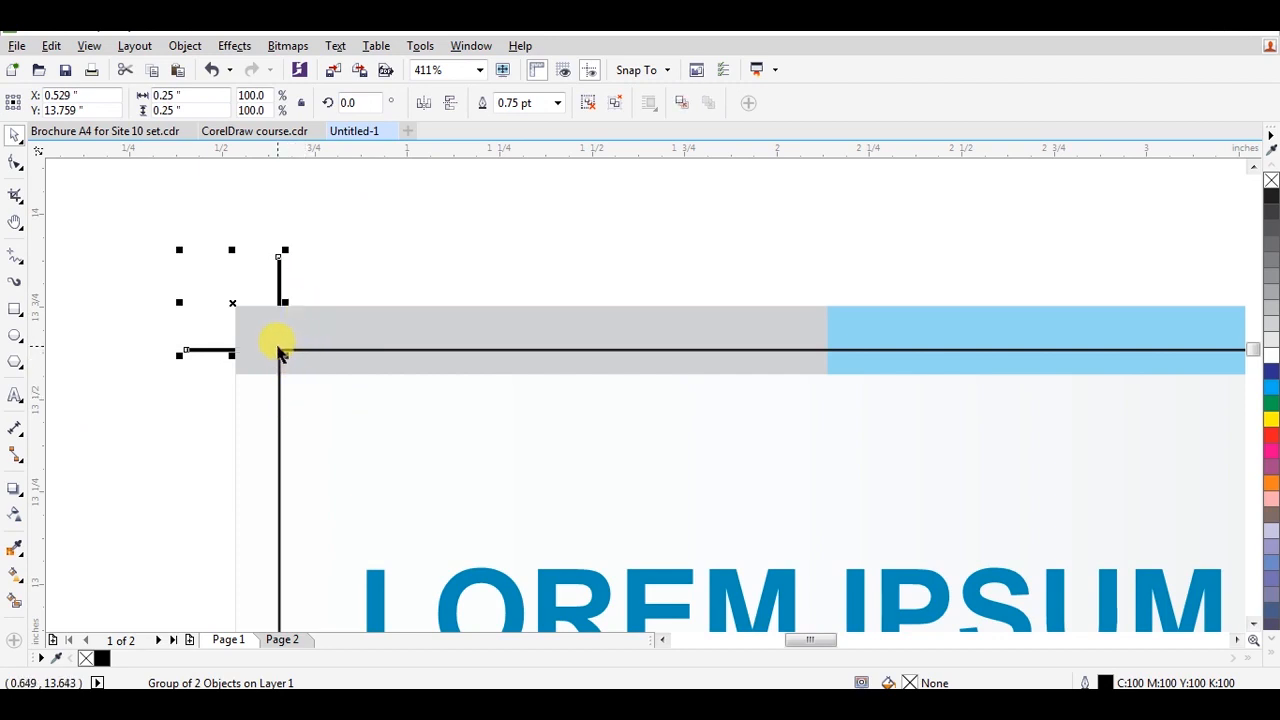
click(300, 290)
Make a horizontally mirrored copy of the corner mark at the brochure's right edge
scroll(300, 340, down, 3)
drag(312, 310, 255, 372)
click(341, 310)
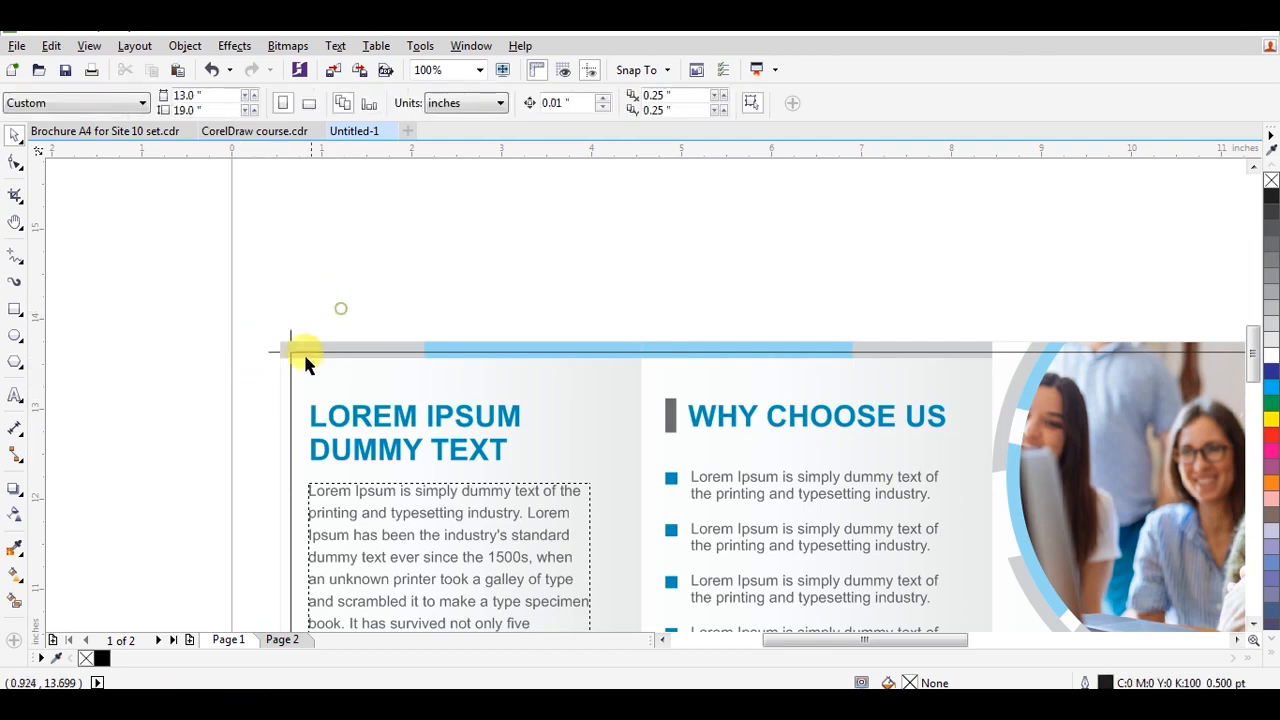
key(h)
drag(429, 349, 275, 350)
key(space)
click(136, 345)
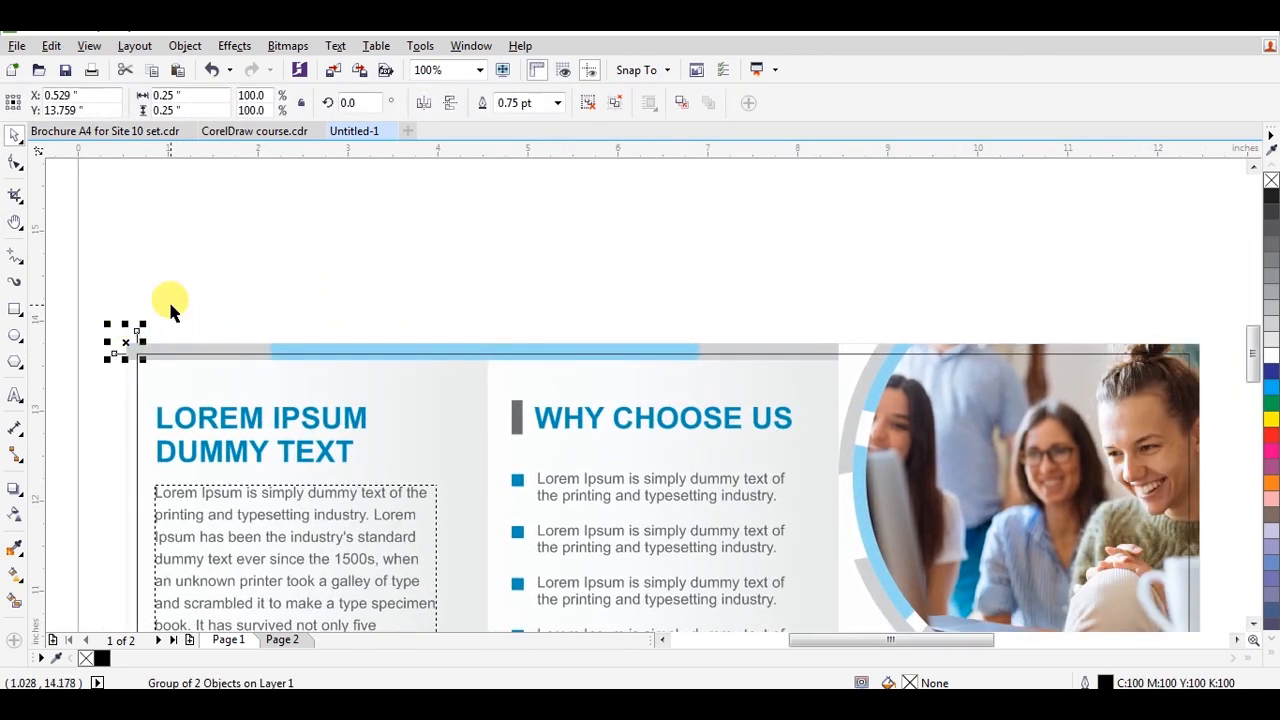
shift+click(997, 342)
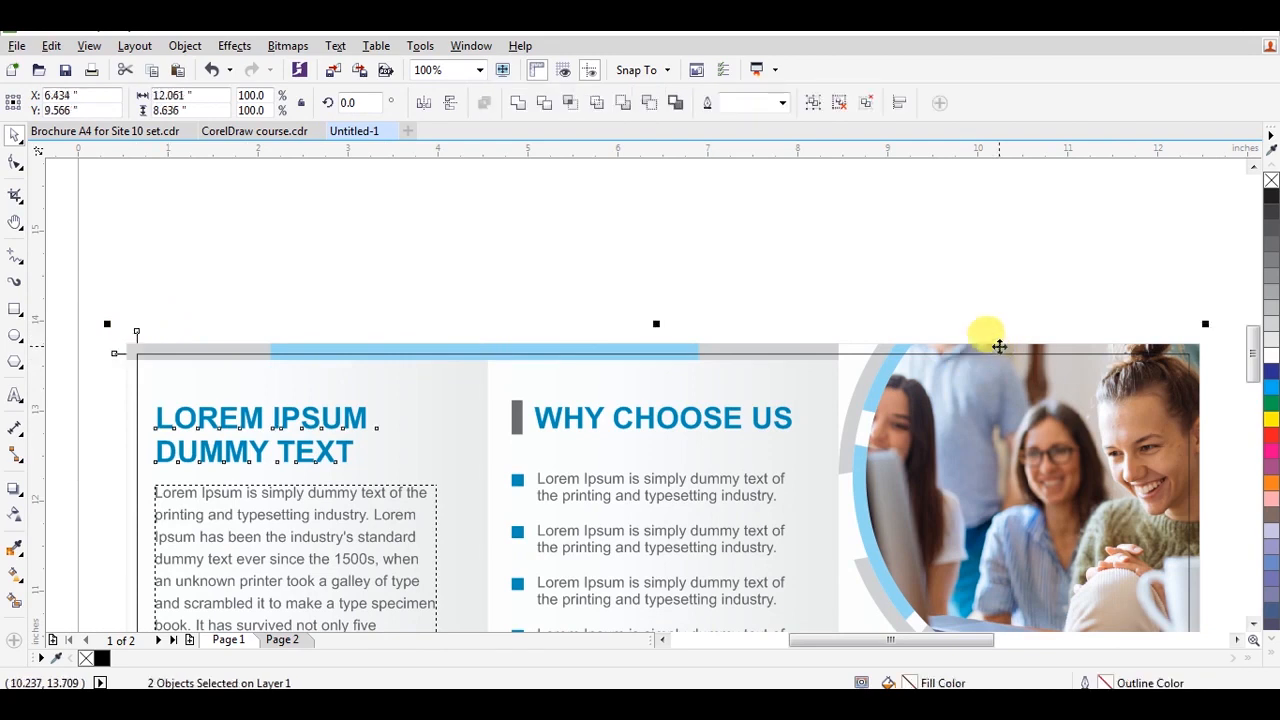
Align the upper right mark with the trim rectangle's right edge and flip it outwards from the trim corner
key(z)
drag(1100, 286, 1180, 363)
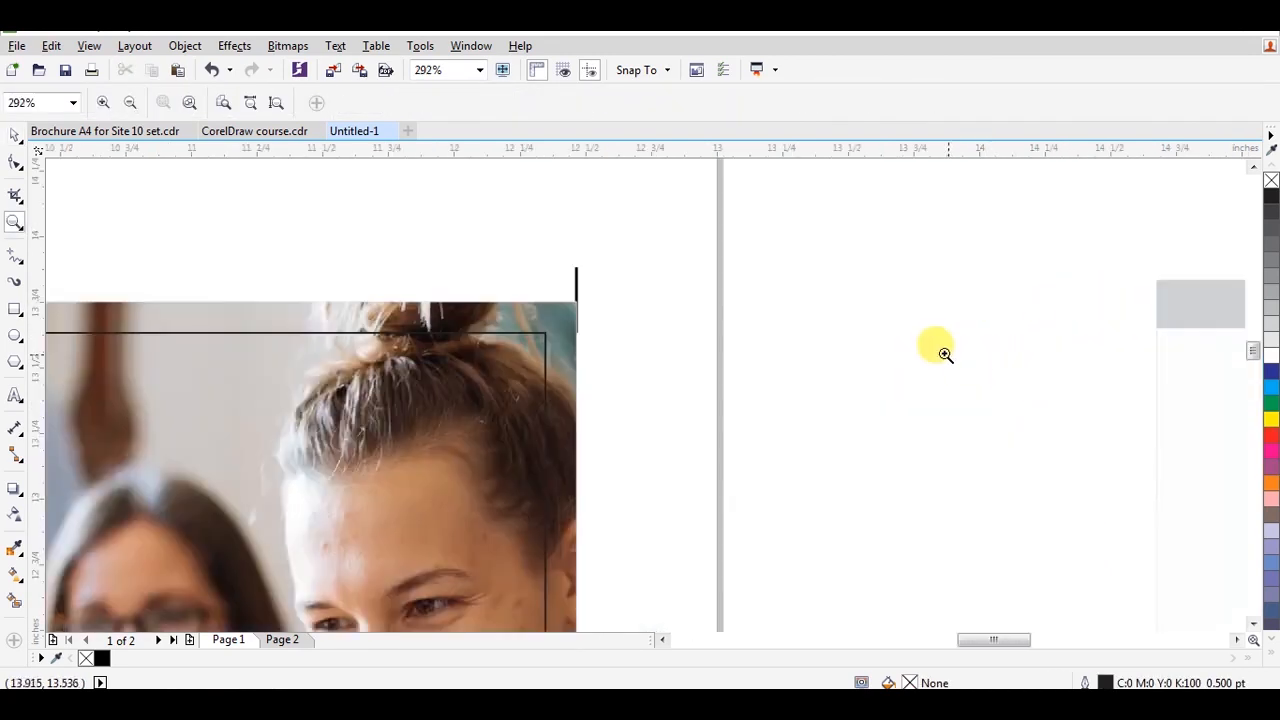
drag(657, 256, 420, 366)
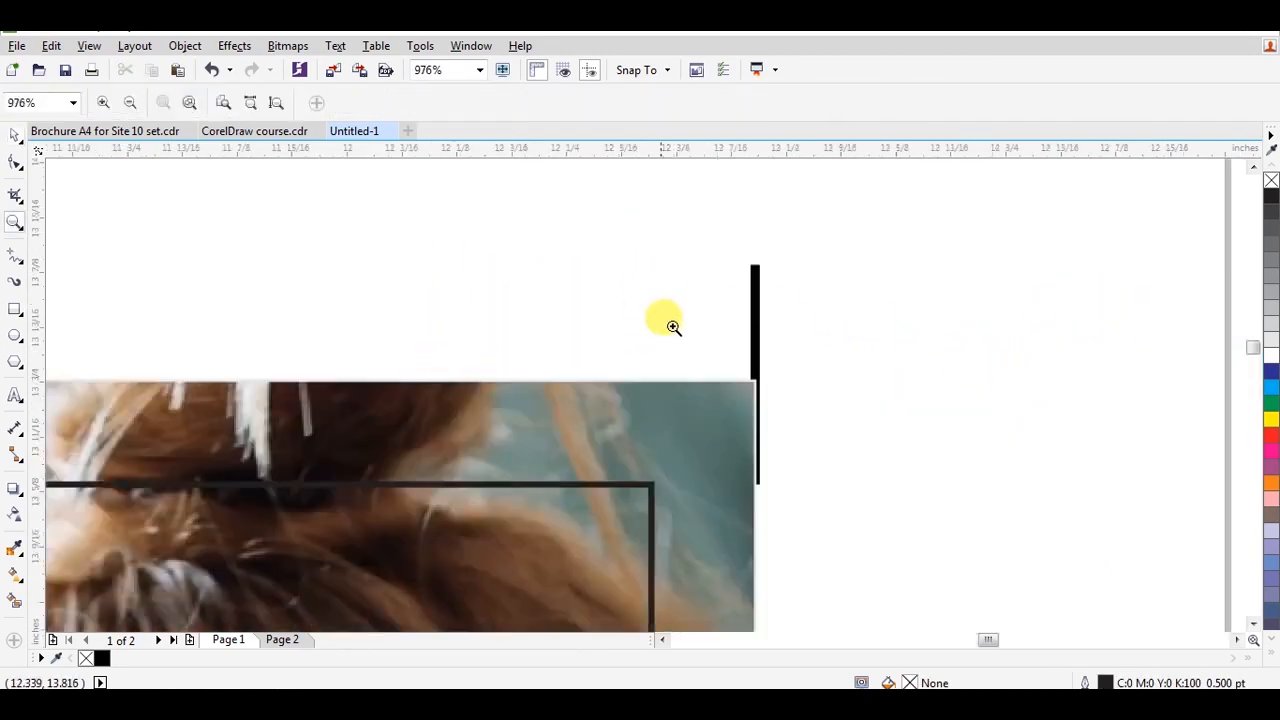
scroll(690, 352, down, 1)
key(space)
click(718, 342)
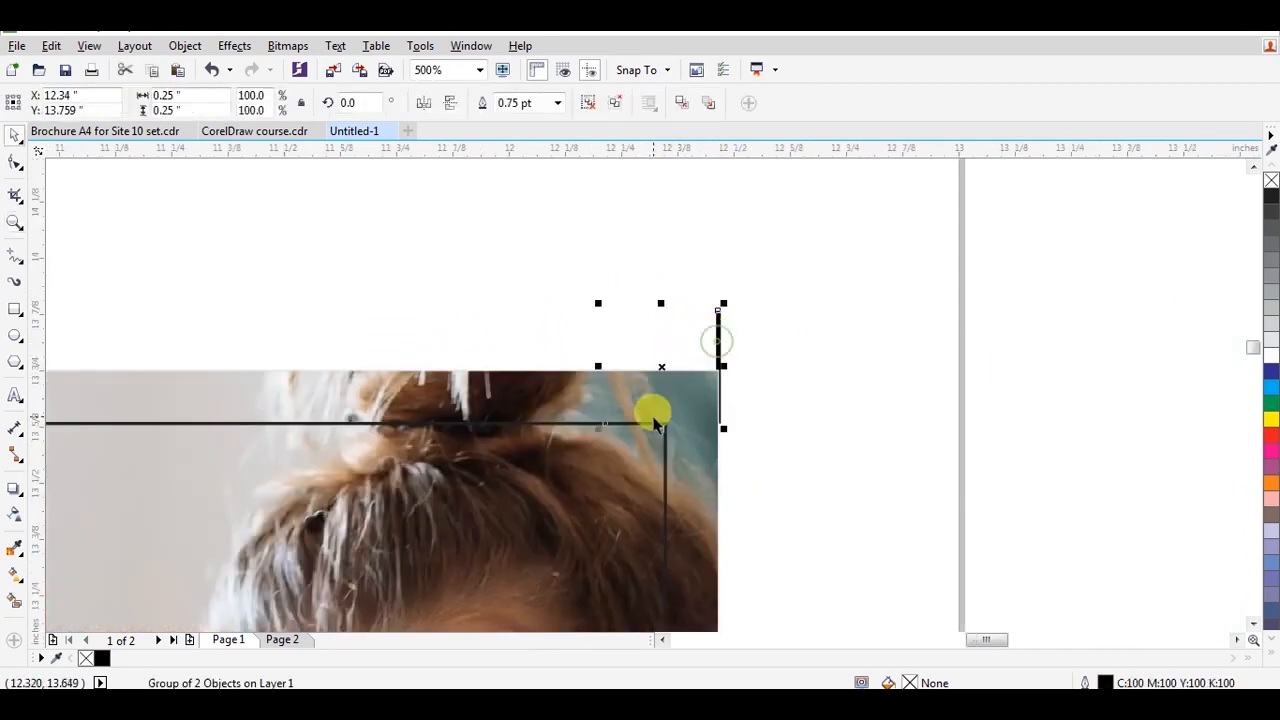
shift+click(563, 425)
key(r)
drag(452, 254, 740, 490)
drag(545, 365, 700, 380)
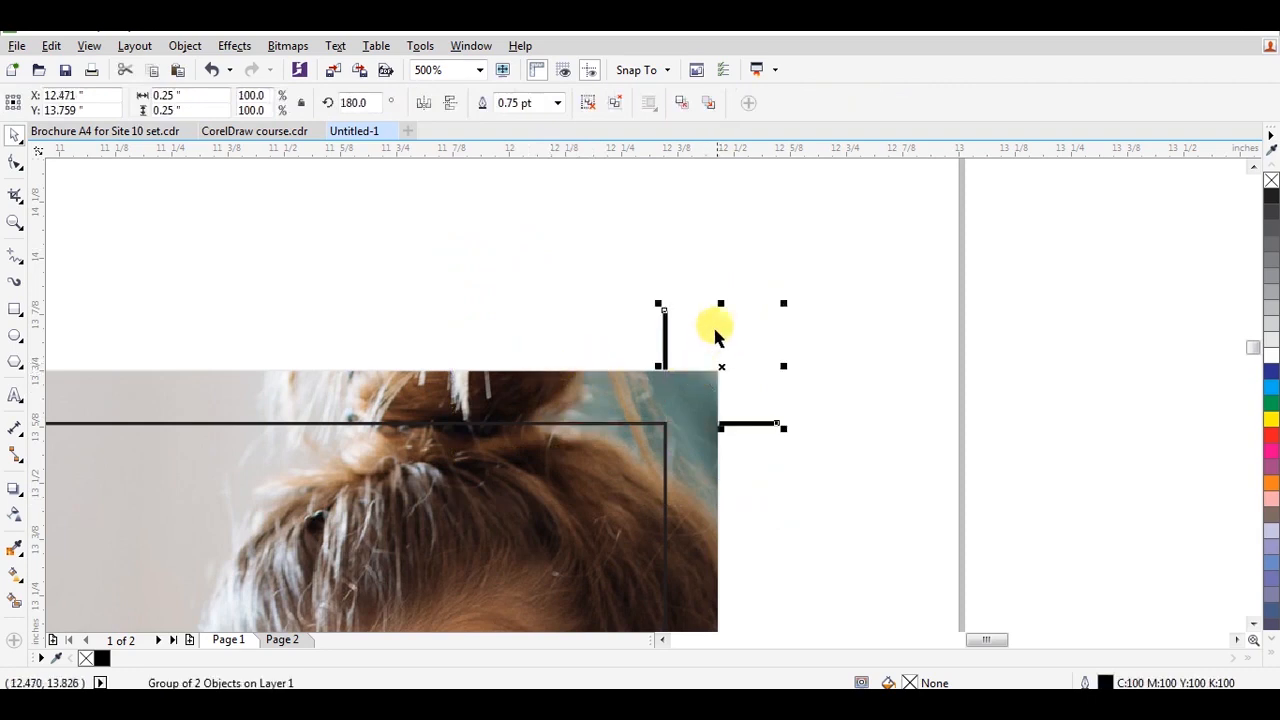
Bring the upper right mark in front of the artwork to check its corner, and undo the reordering
click(690, 300)
click(666, 325)
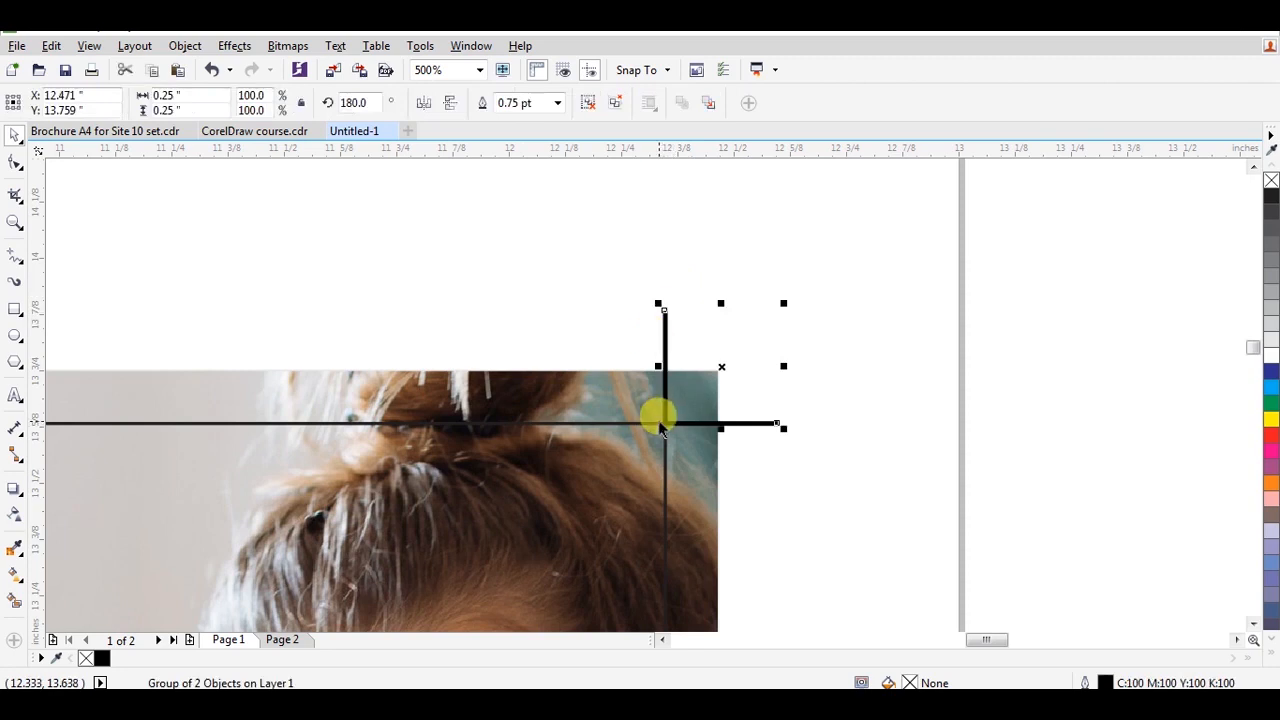
key(ctrl+z)
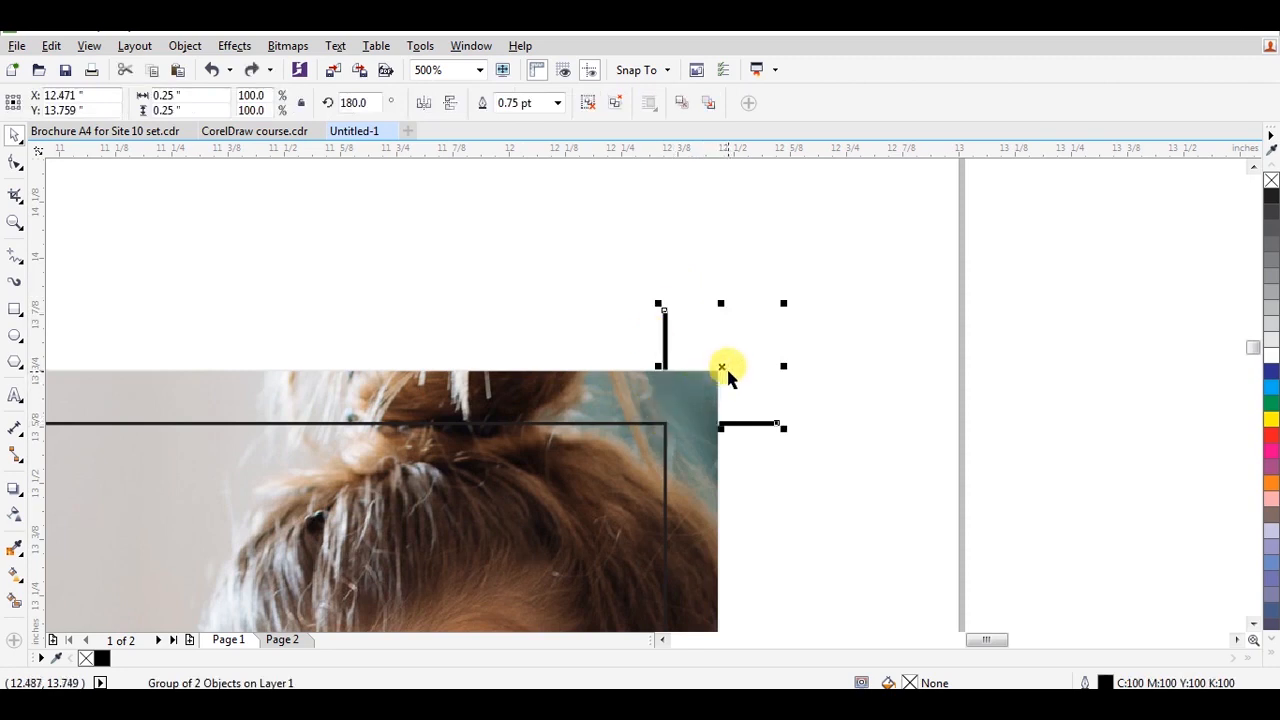
Group the two upper corner marks and place a copy of the group at the brochure's bottom edge
key(F4)
click(90, 189)
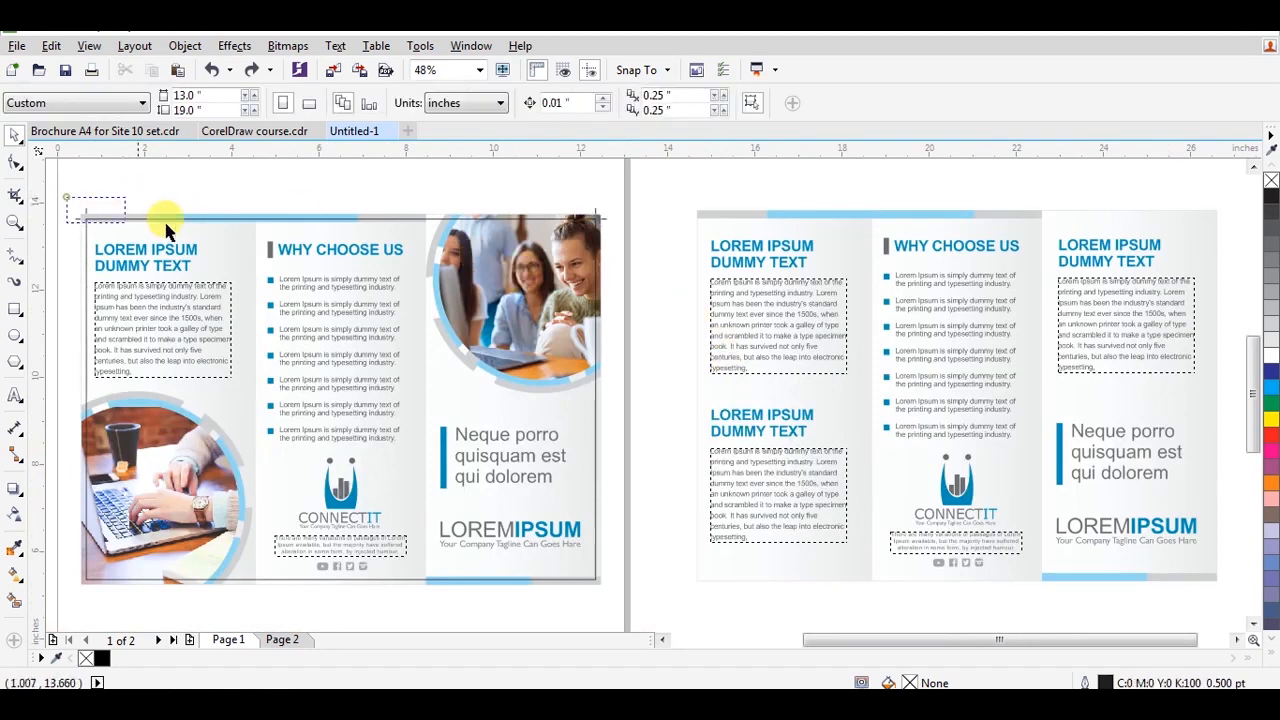
click(607, 227)
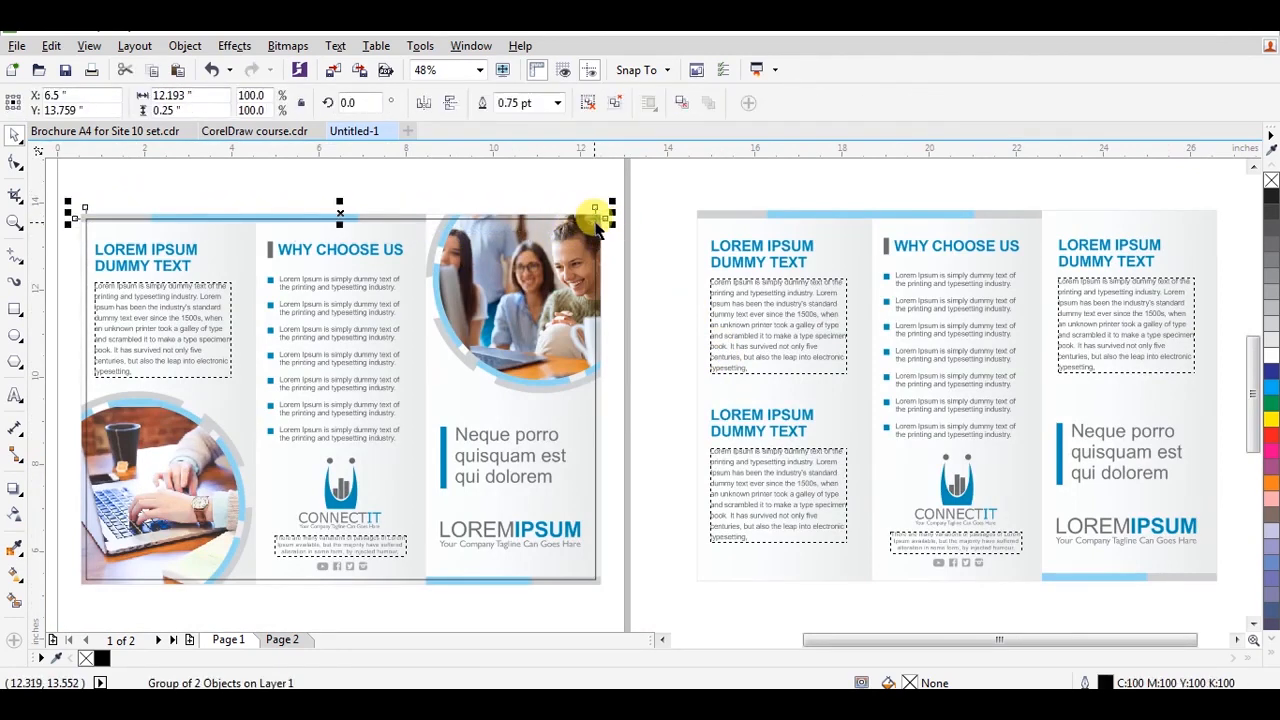
shift+click(597, 366)
Mirror the lower pair of marks vertically and align it with the trim rectangle's bottom edge
key(z)
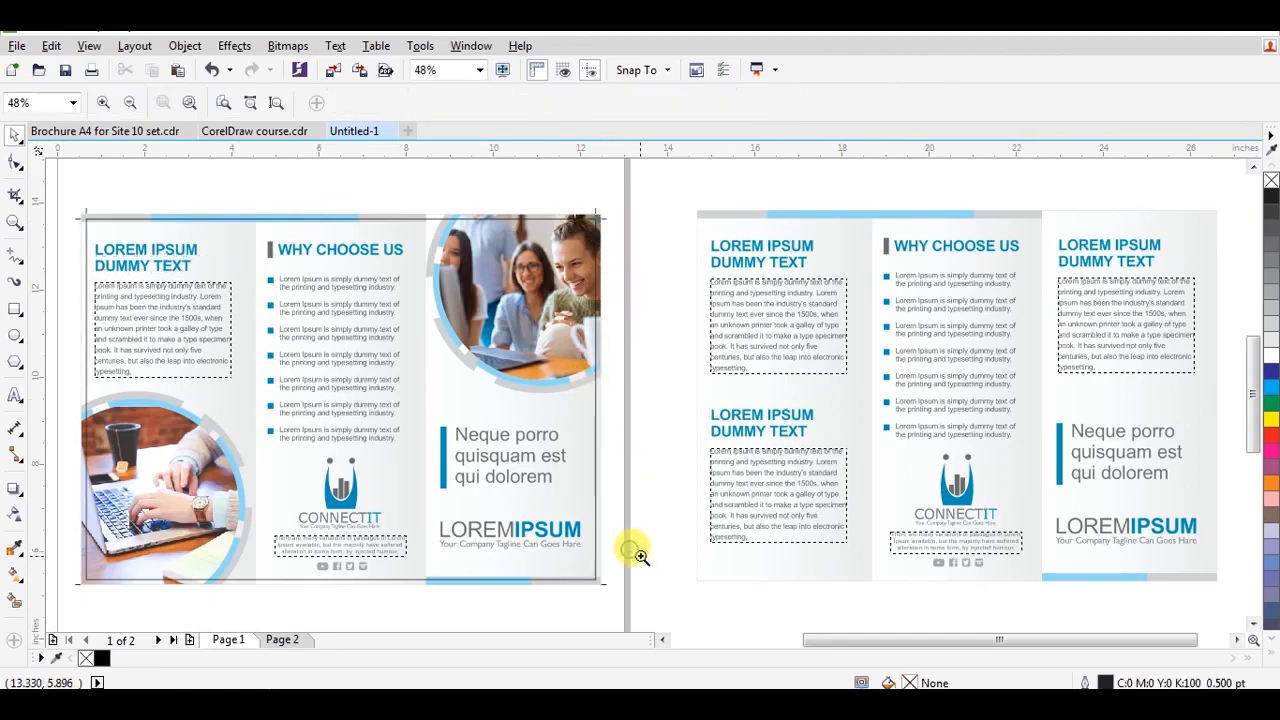
click(55, 578)
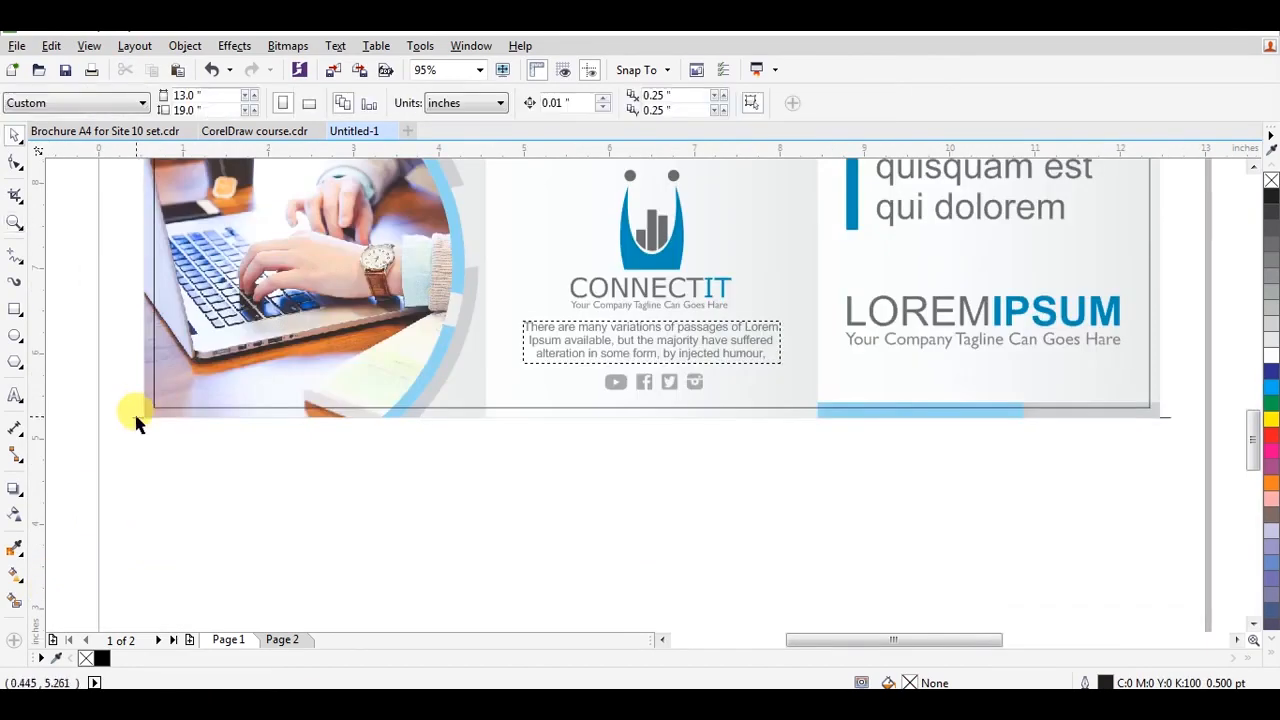
click(137, 422)
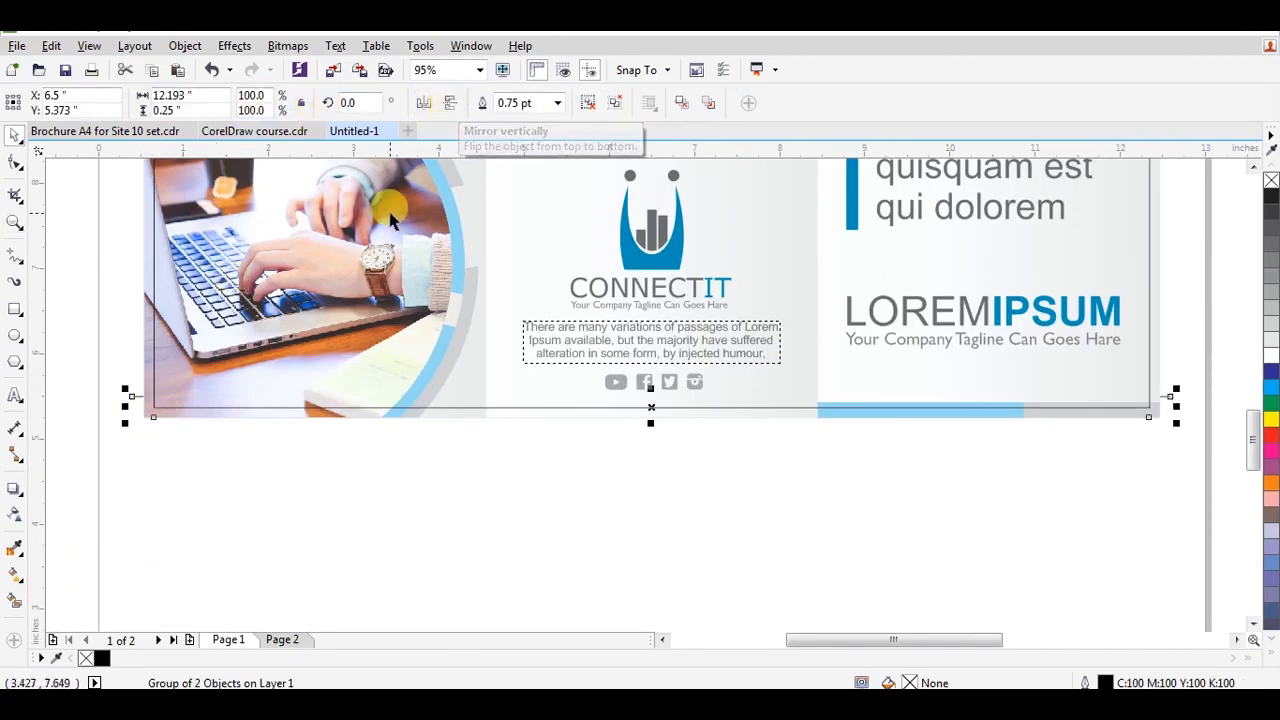
shift+click(153, 380)
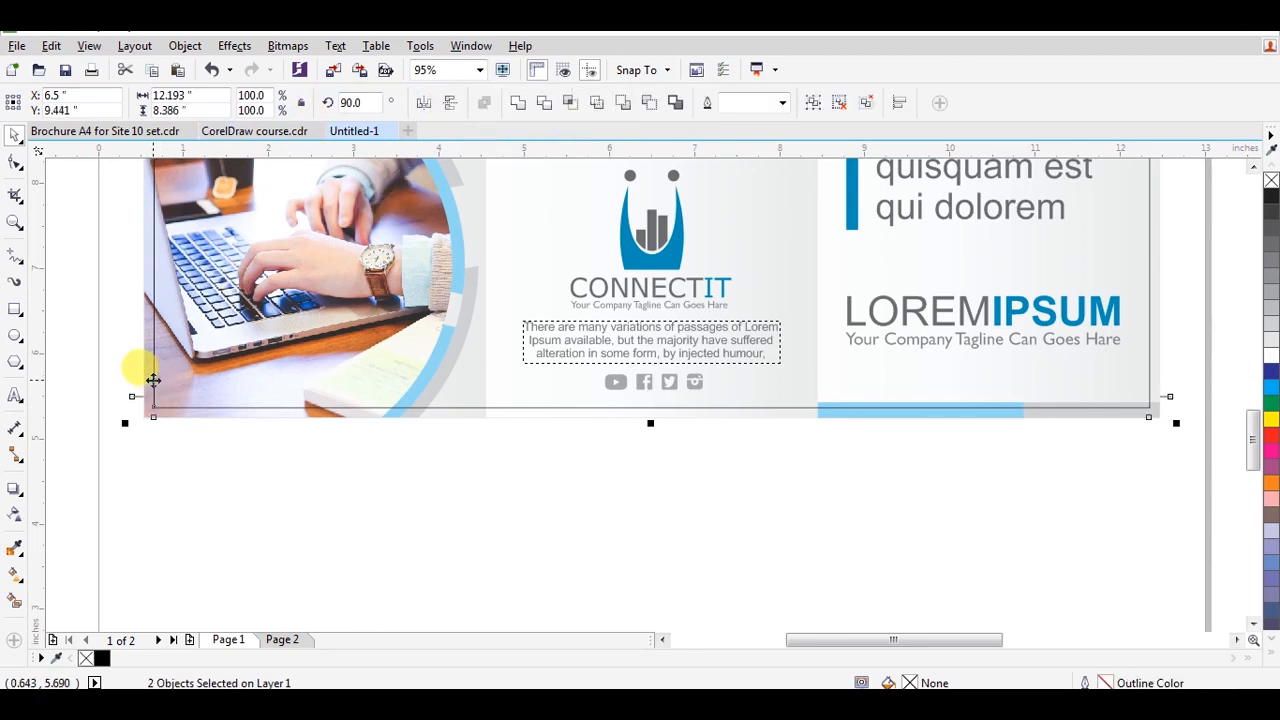
click(137, 397)
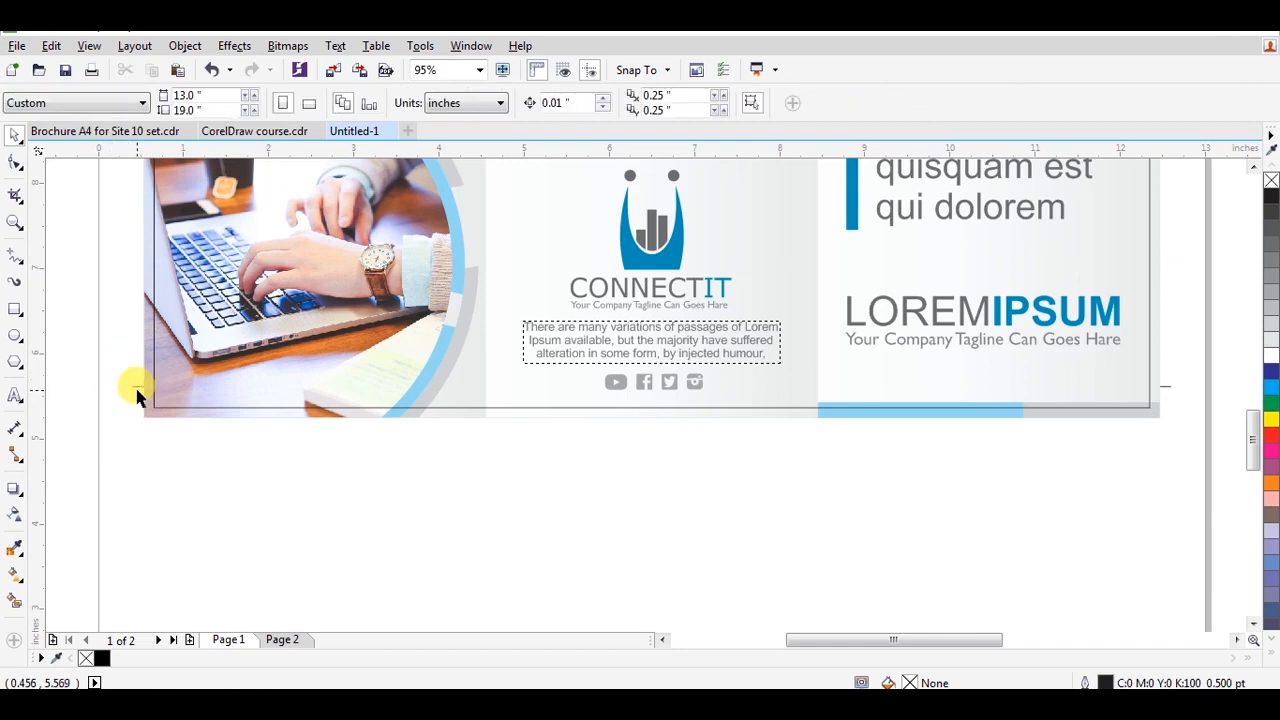
Flip the lower marks below the trim edge and mirror them vertically so their vertices meet the lower trim corners
click(137, 397)
drag(650, 368, 645, 428)
click(451, 104)
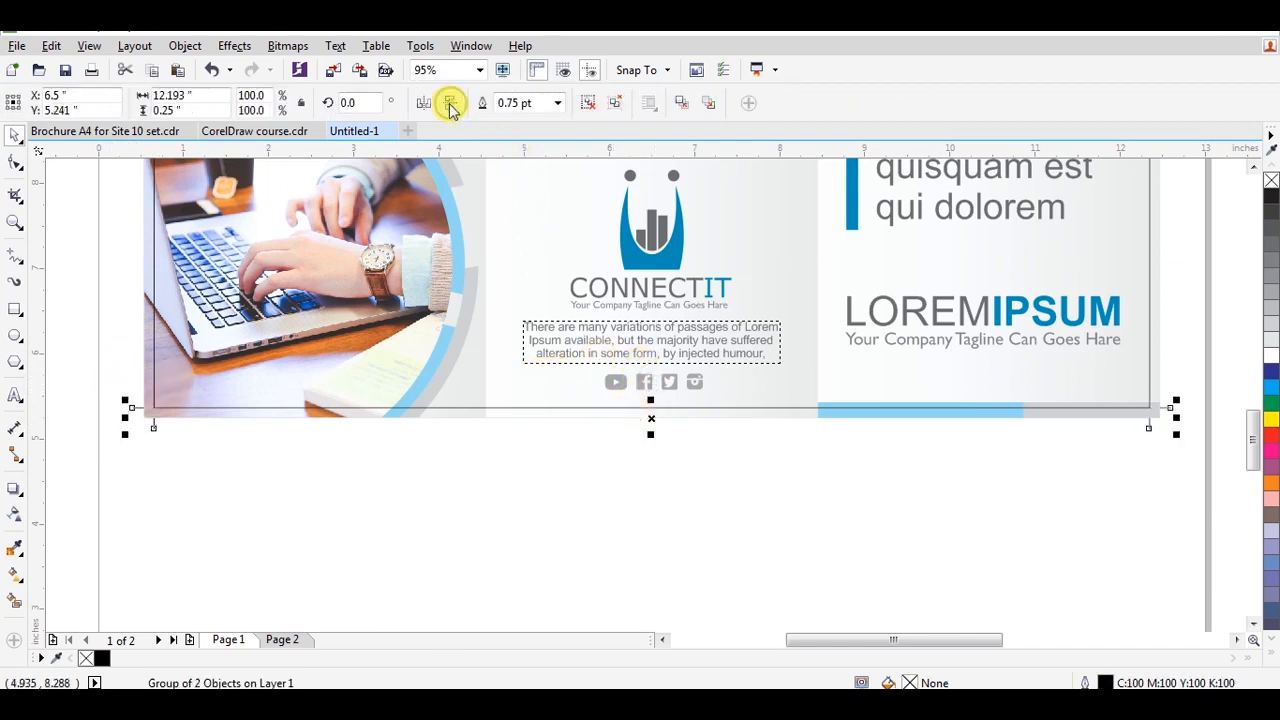
Place a vertical guideline at X 0.652" and a horizontal one at Y 5.367" to check the lower left marks against the trim corner
key(z)
click(209, 437)
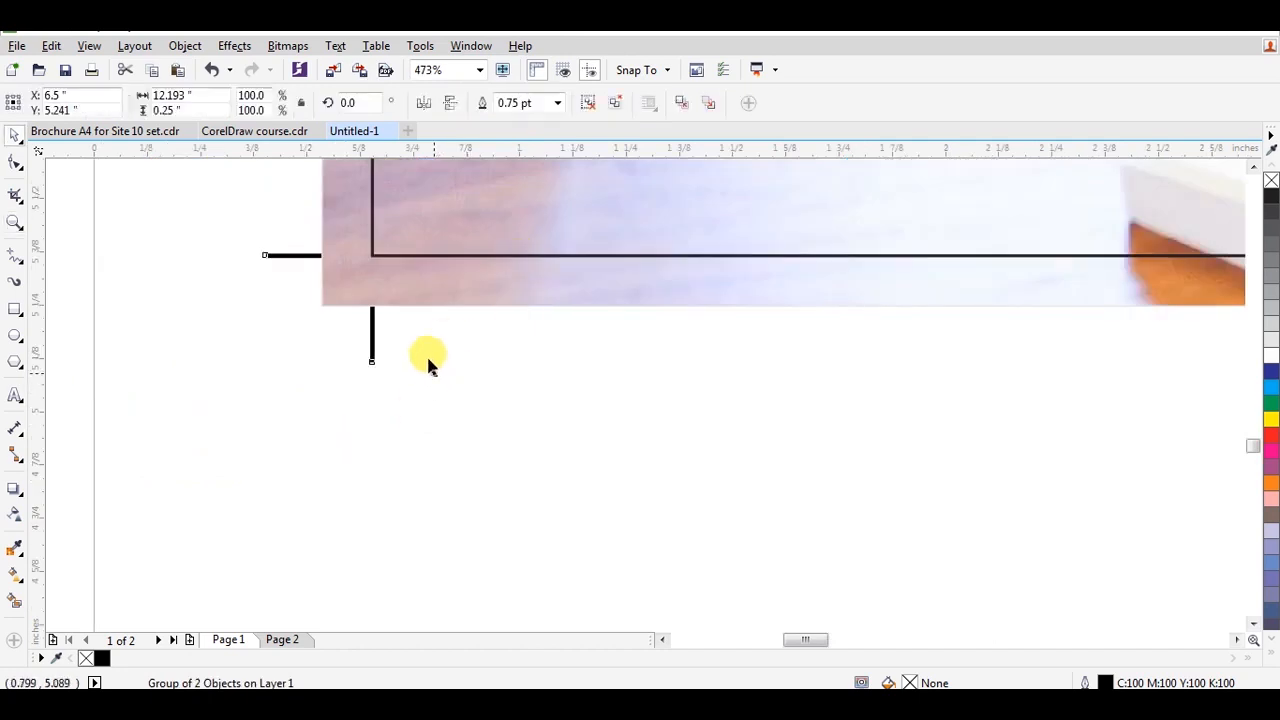
click(238, 220)
key(space)
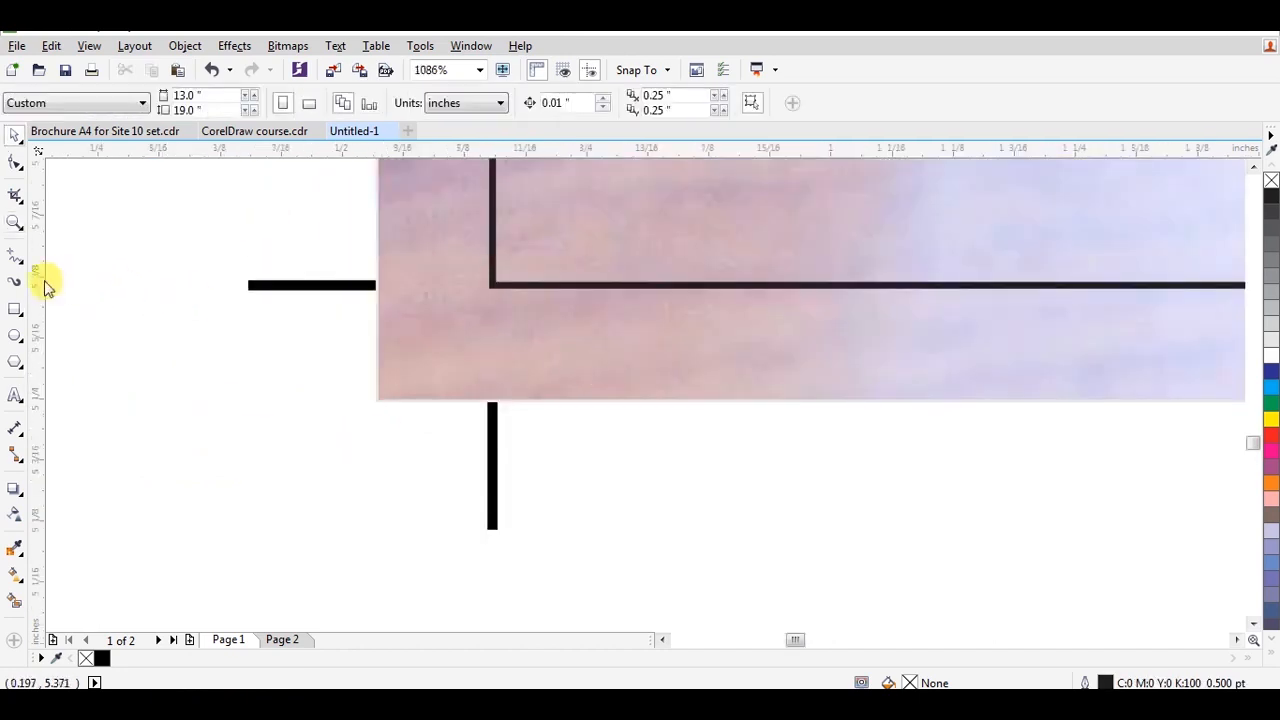
drag(424, 347, 491, 345)
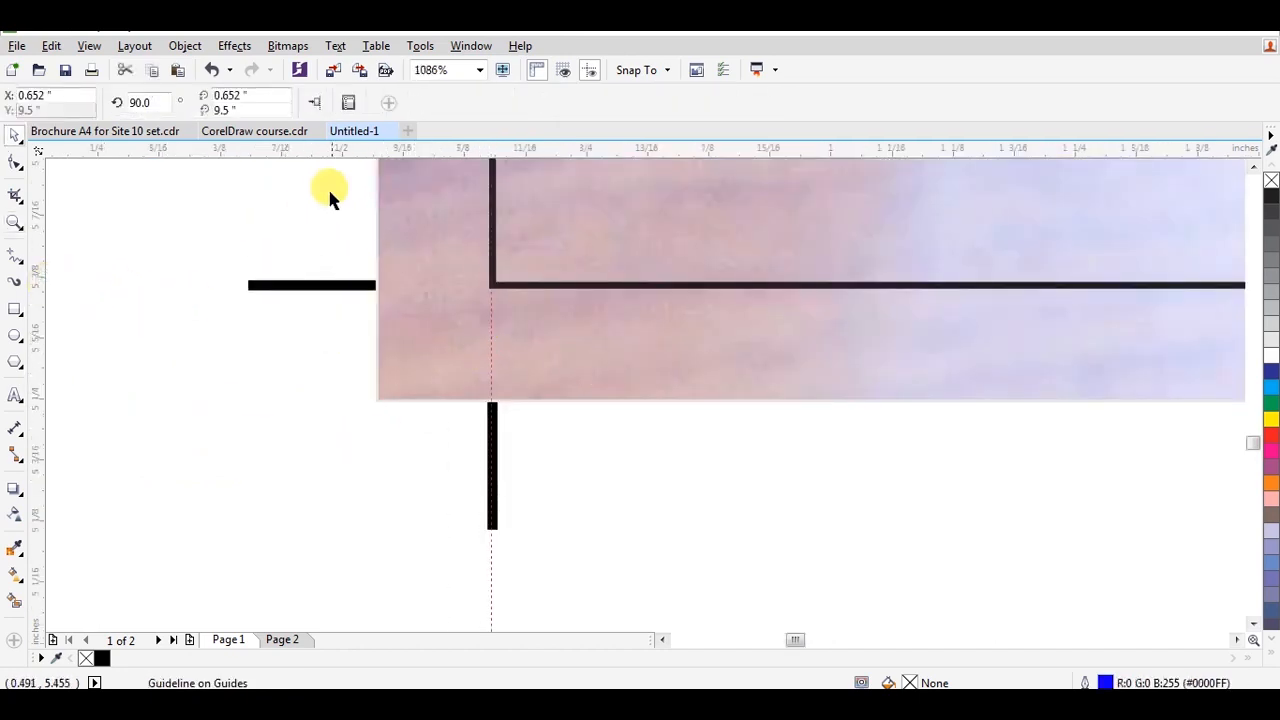
drag(320, 158, 352, 289)
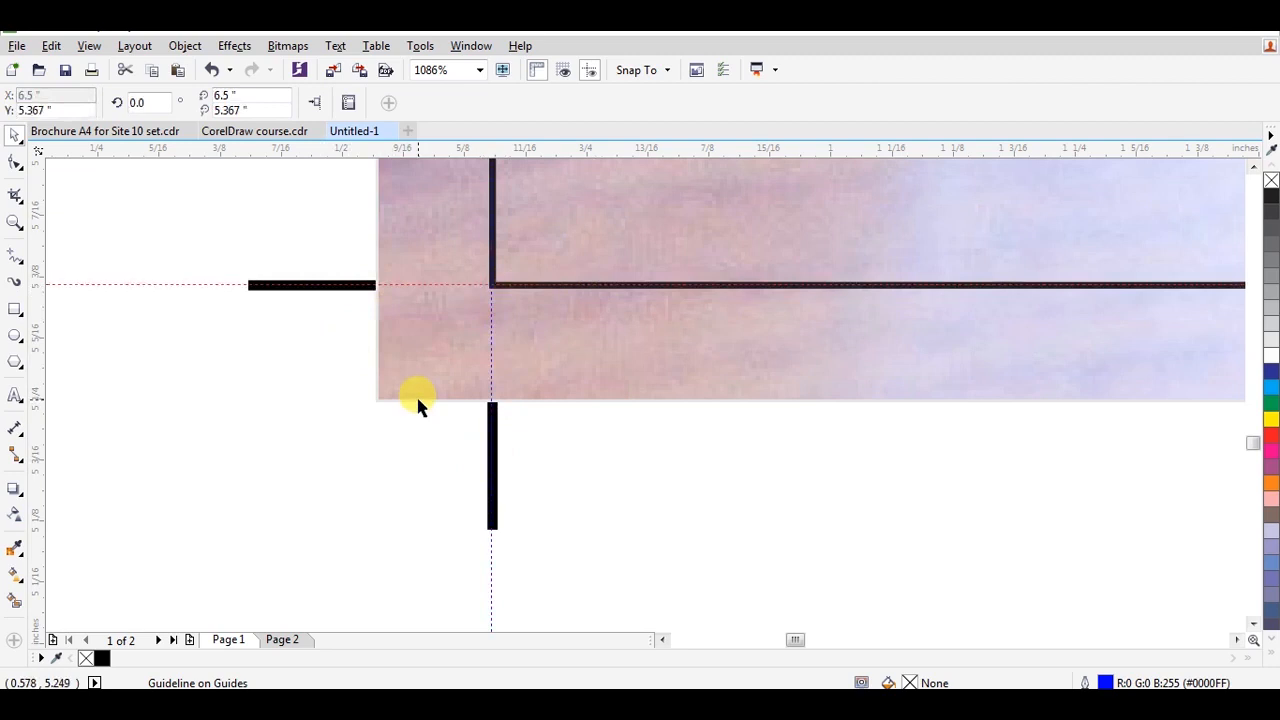
click(290, 436)
Hide the guidelines
scroll(290, 440, down, 3)
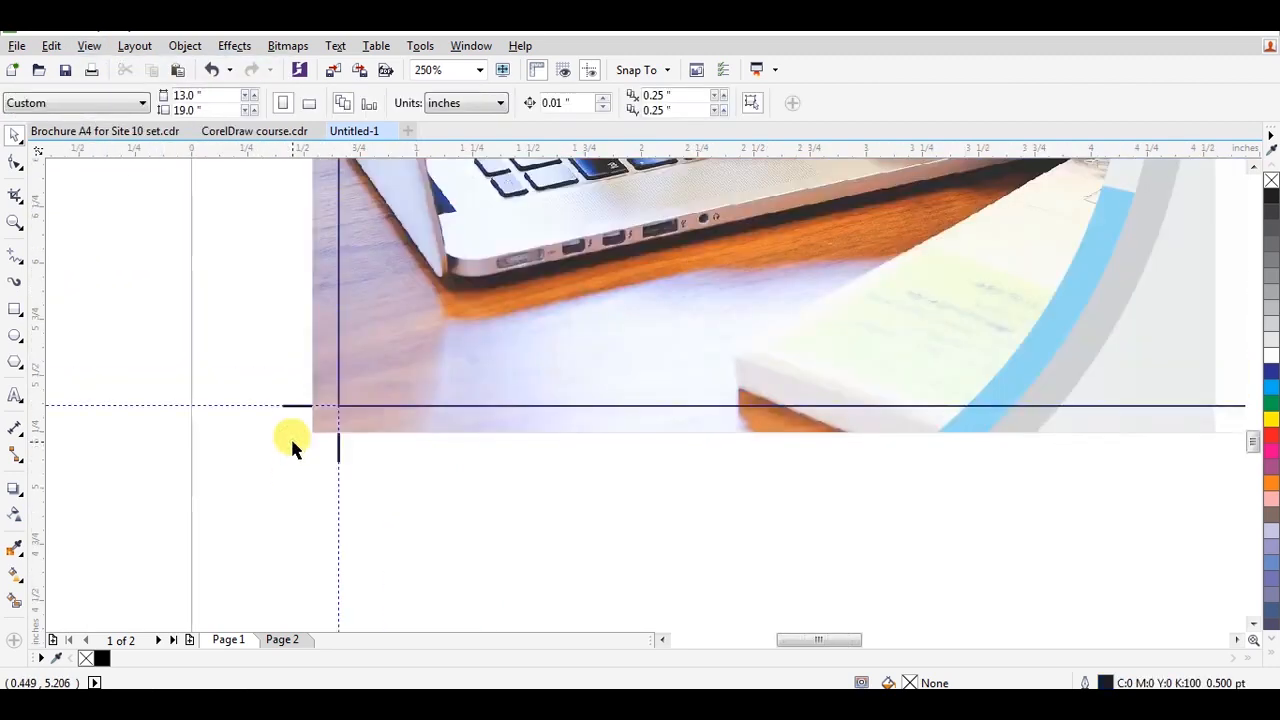
key(F4)
key(alt+v)
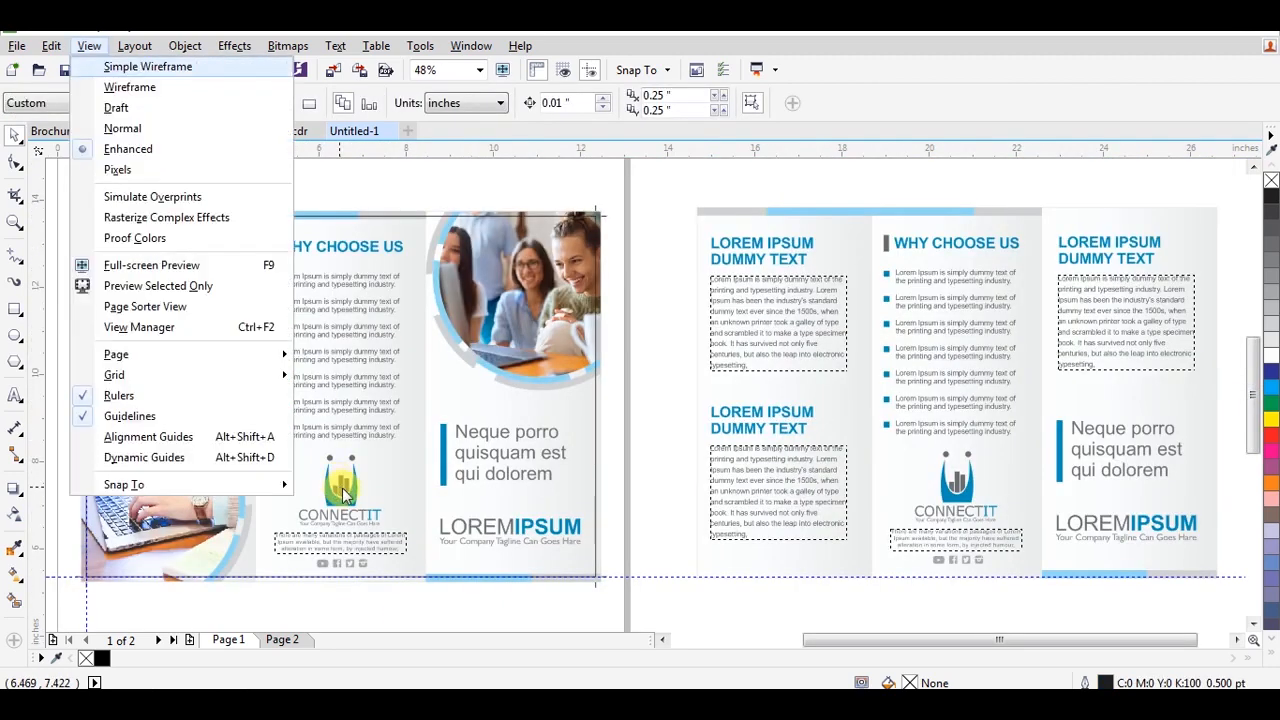
click(345, 493)
Remove the outline from the A4 trim rectangle and view the whole brochure front with its cut marks
key(h)
drag(271, 500, 410, 505)
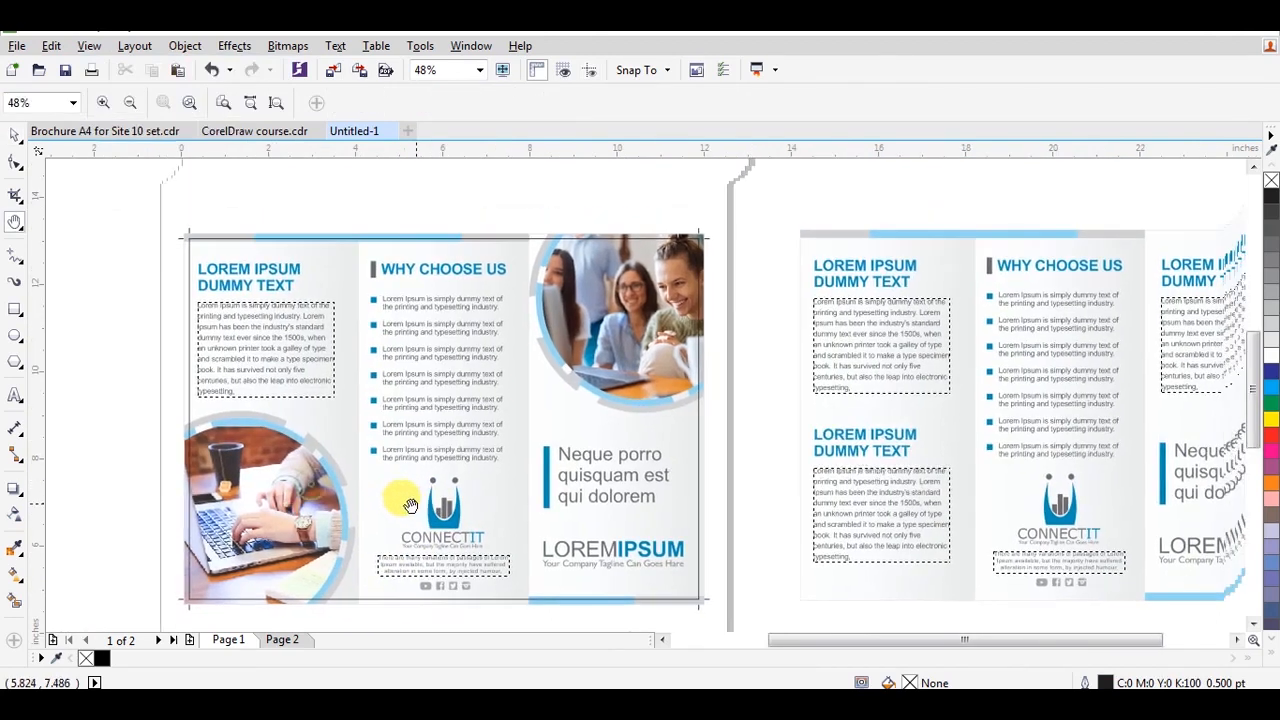
key(space)
click(193, 243)
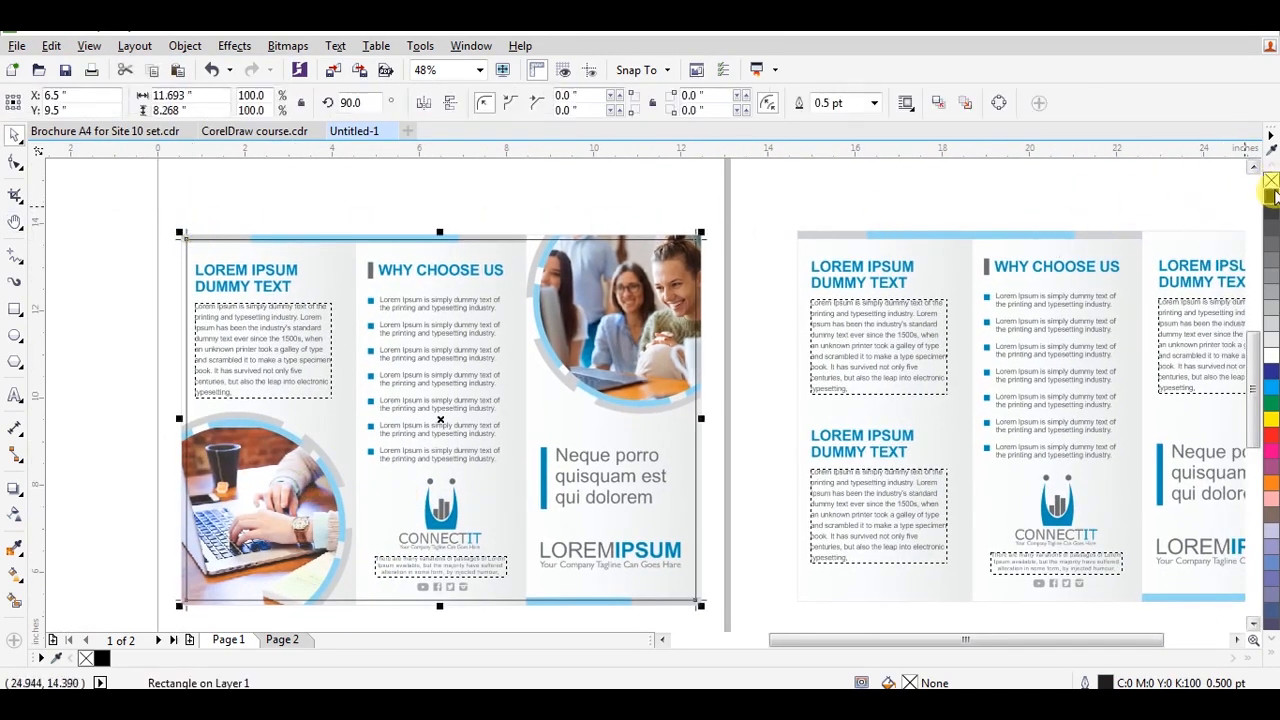
right_click(1271, 180)
key(z)
drag(175, 228, 716, 610)
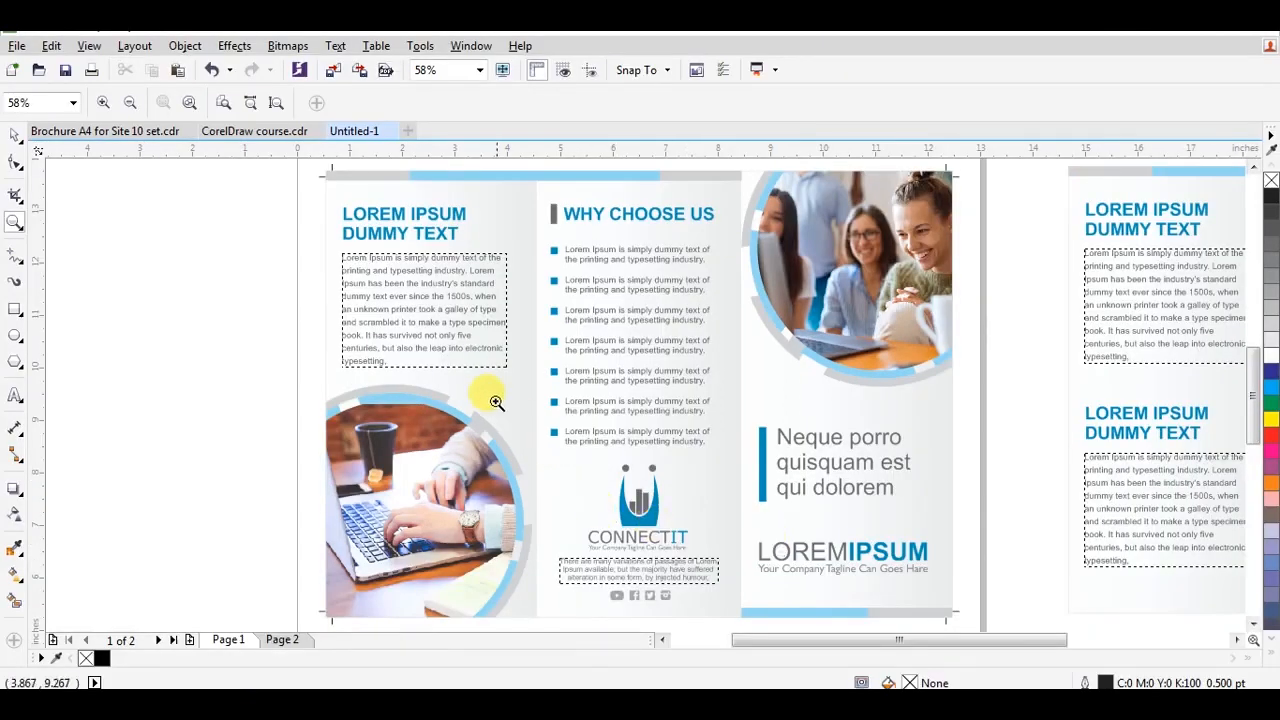
Group the brochure front with its cut marks and move the group straight down to the sheet's lower half at Y 5.25"
right_click(406, 375)
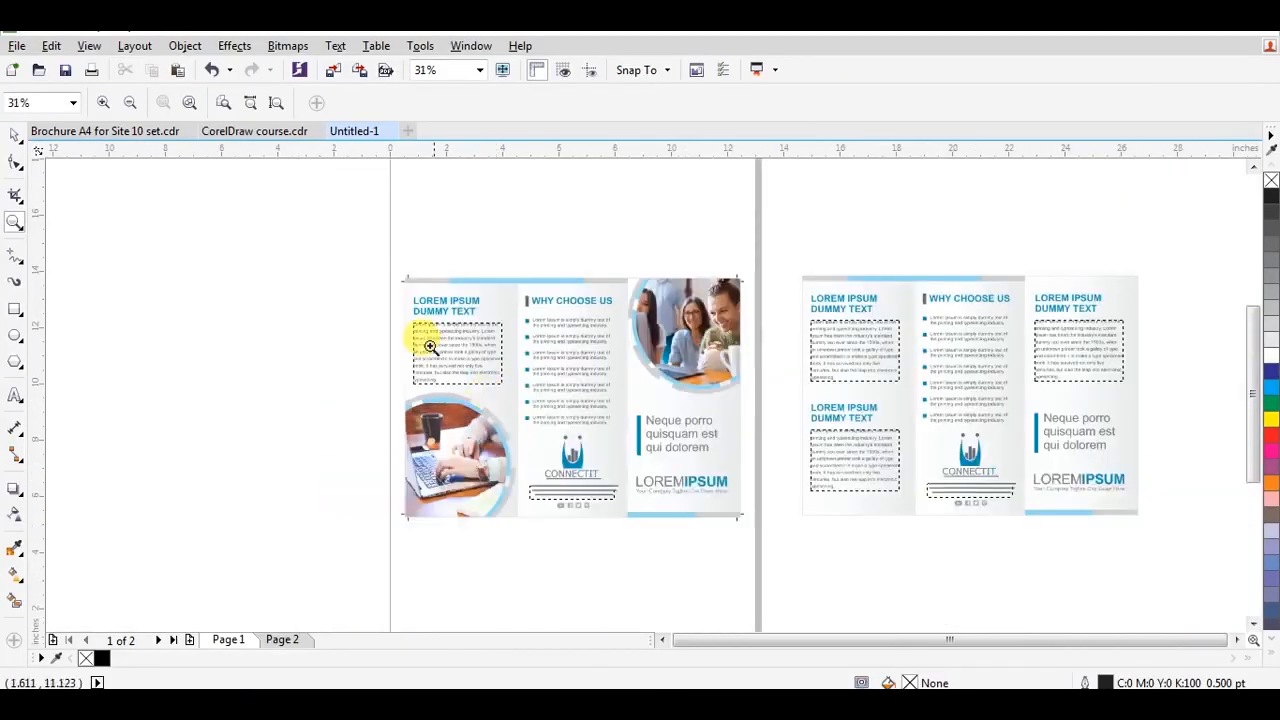
drag(389, 257, 771, 531)
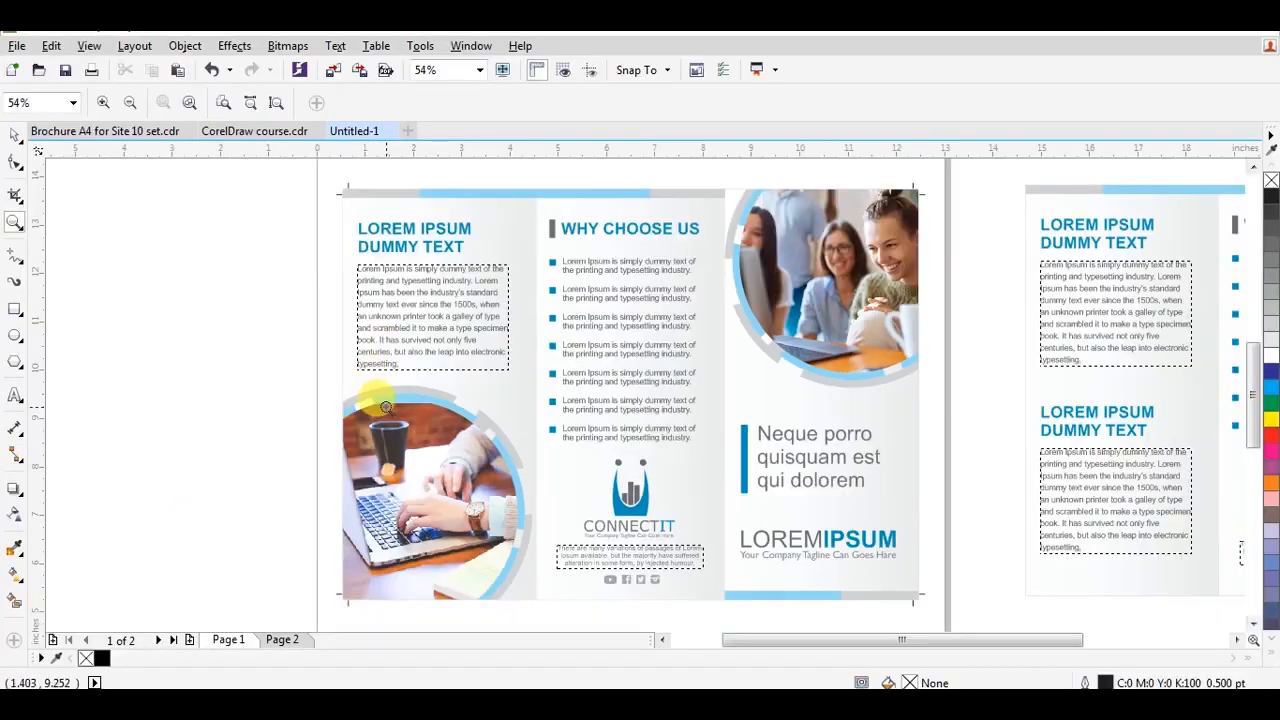
scroll(385, 405, down, 3)
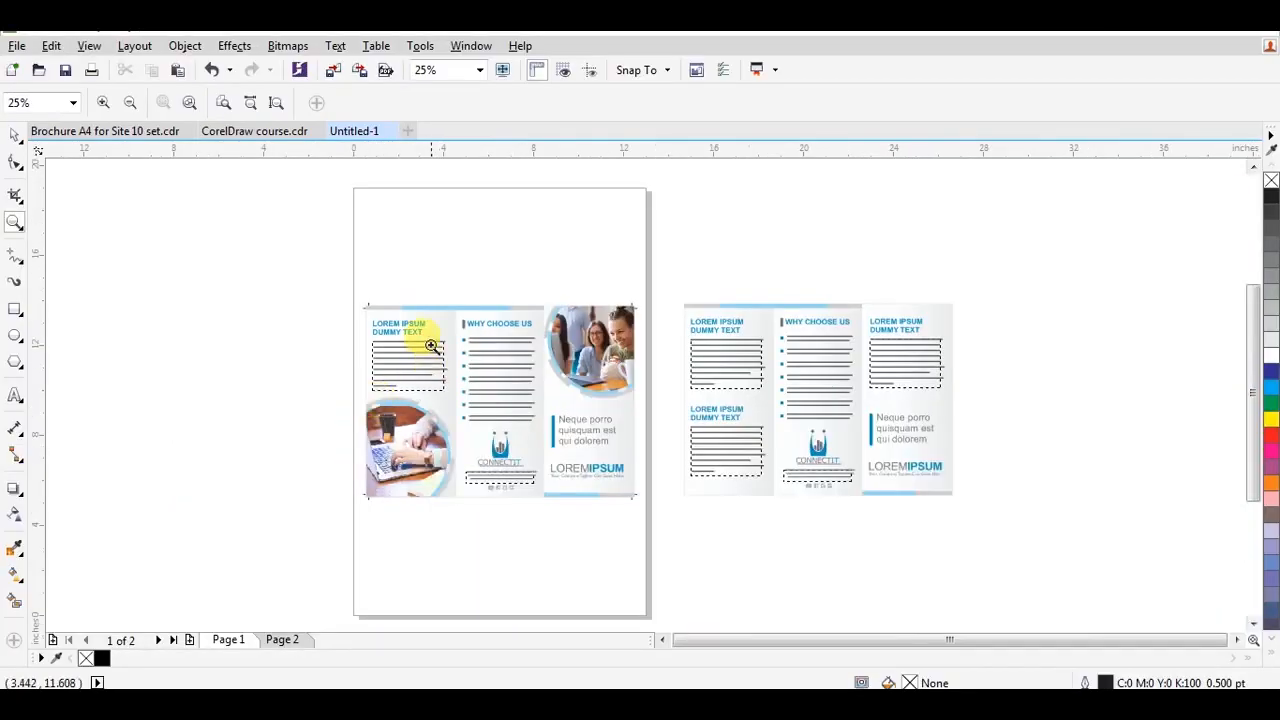
key(space)
drag(307, 267, 648, 525)
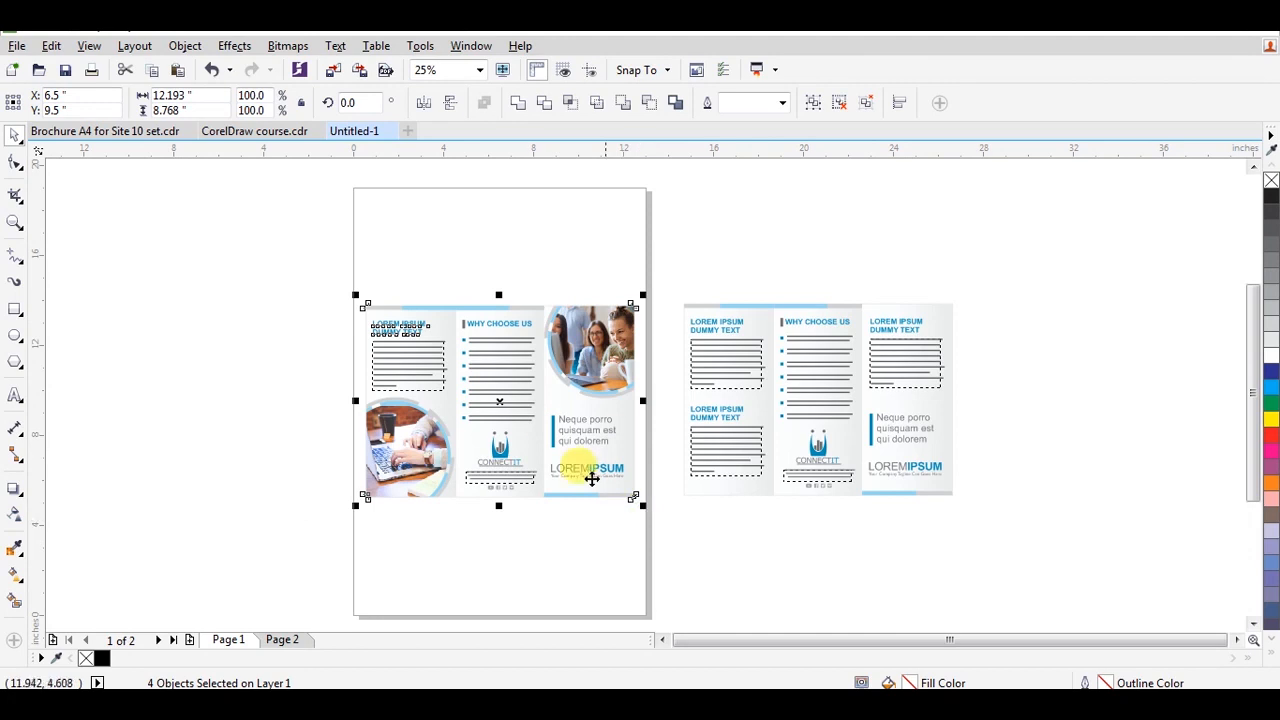
key(ctrl+g)
drag(514, 368, 522, 465)
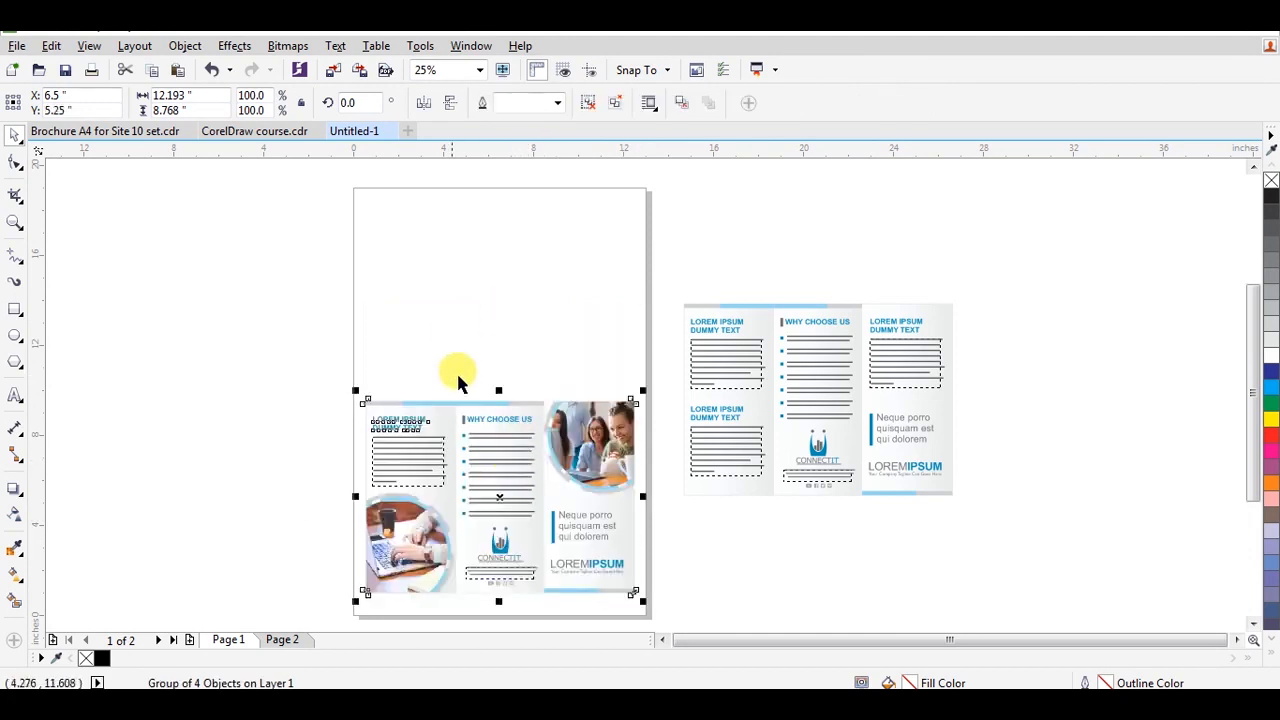
Mirror a copy of the group directly above the original and flip the copy vertically so it reads upright
drag(499, 601, 497, 383)
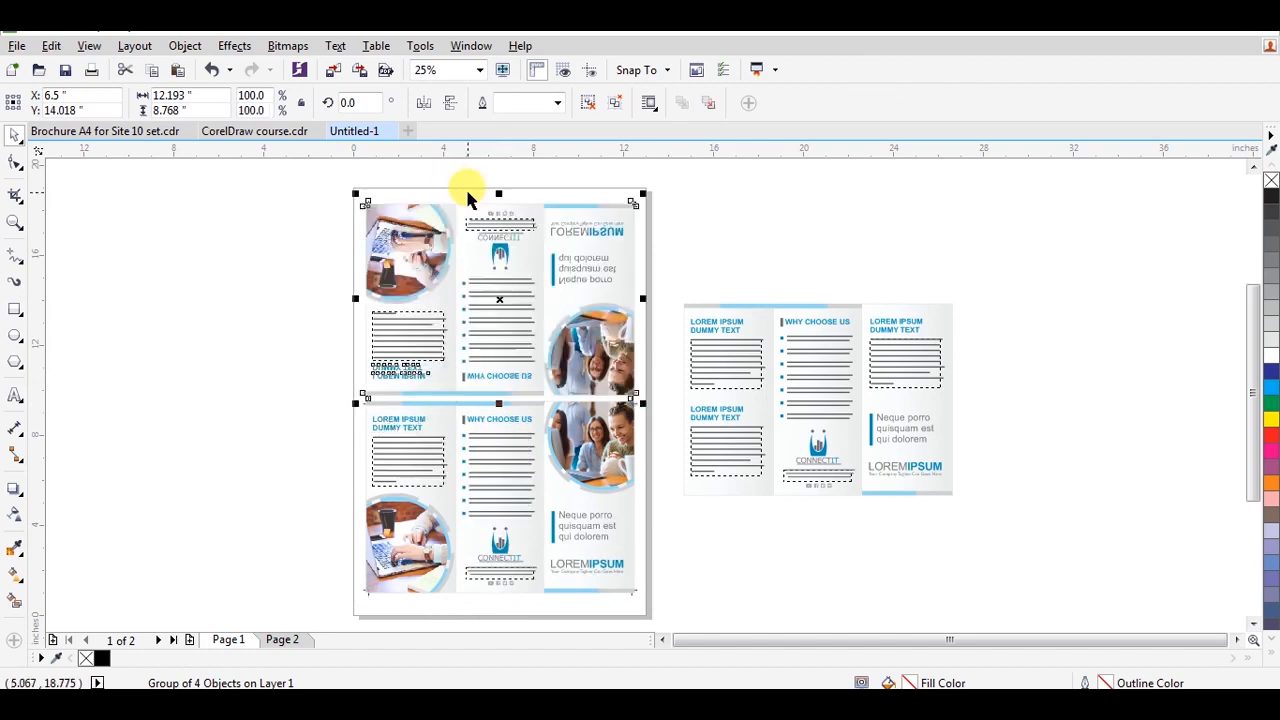
click(450, 102)
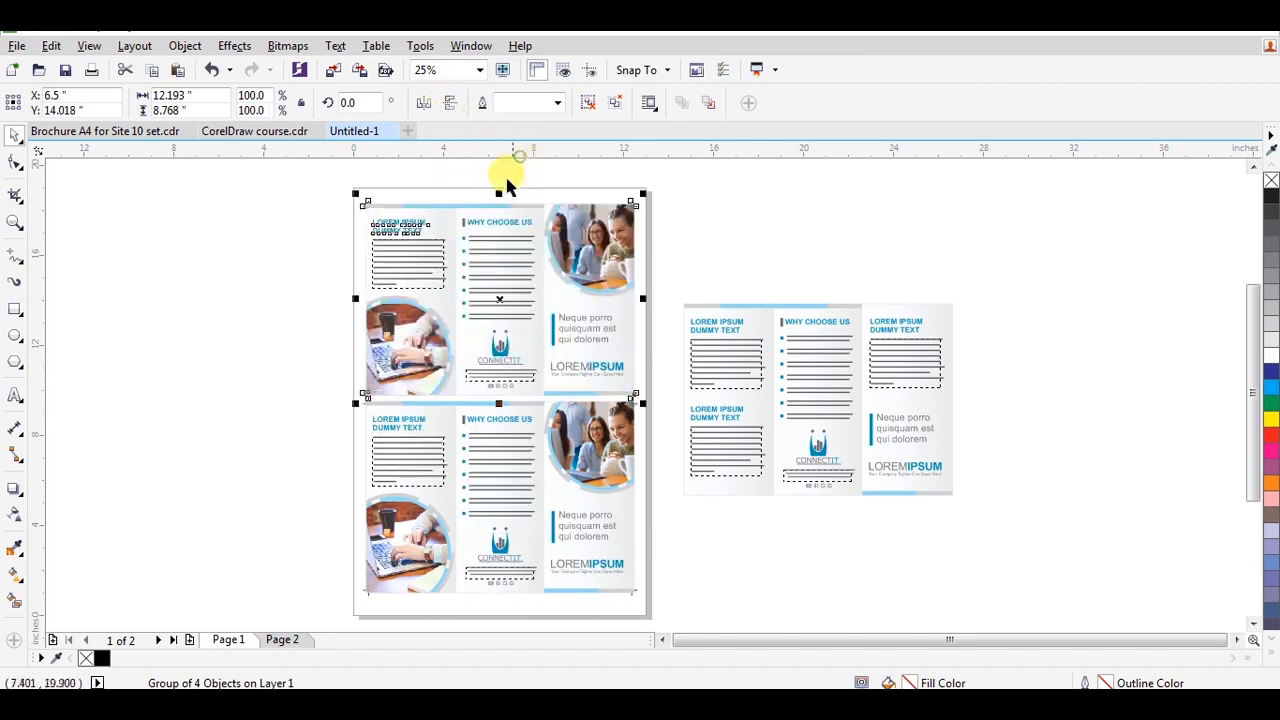
click(521, 170)
Ungroup the upper copy and align the top of the separate brochure back with the top of its front artwork
scroll(762, 245, up, 1)
click(550, 305)
click(612, 285)
click(608, 292)
click(718, 398)
shift+click(530, 328)
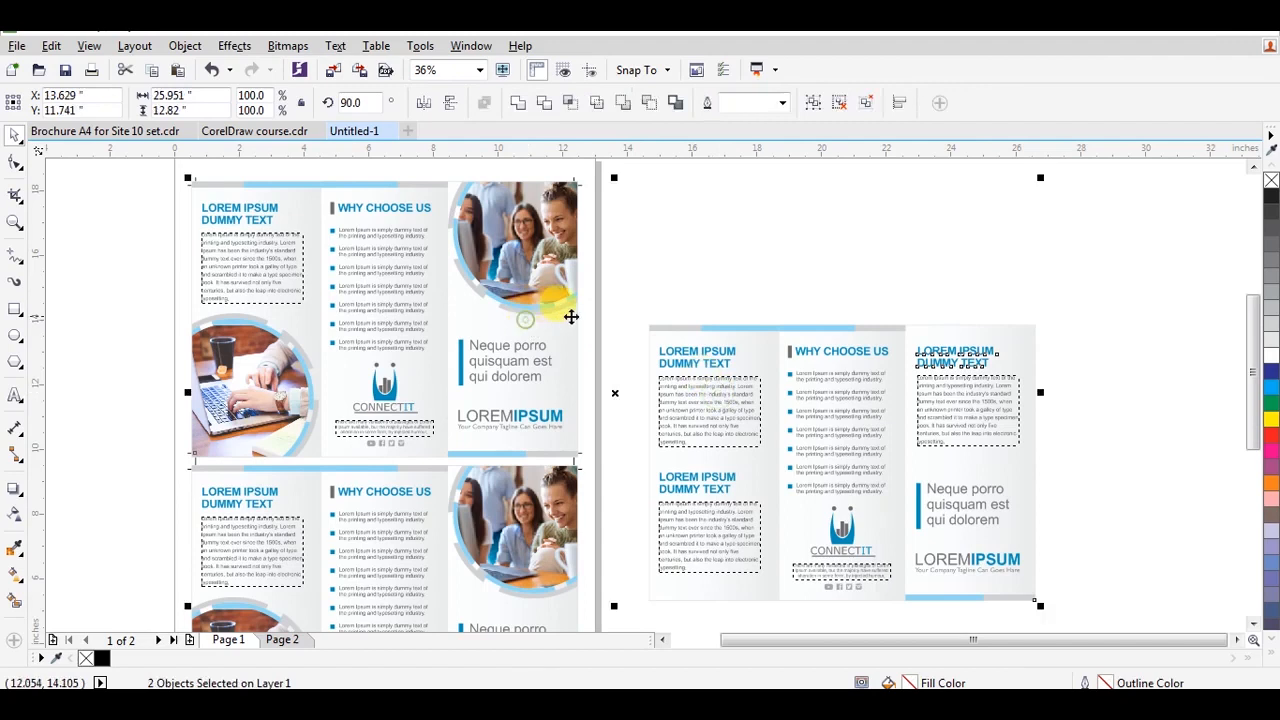
key(t)
click(1114, 328)
click(477, 323)
key(Escape)
Delete the front artwork from the upper copy and left-align the brochure back into its place between the cut marks
click(544, 315)
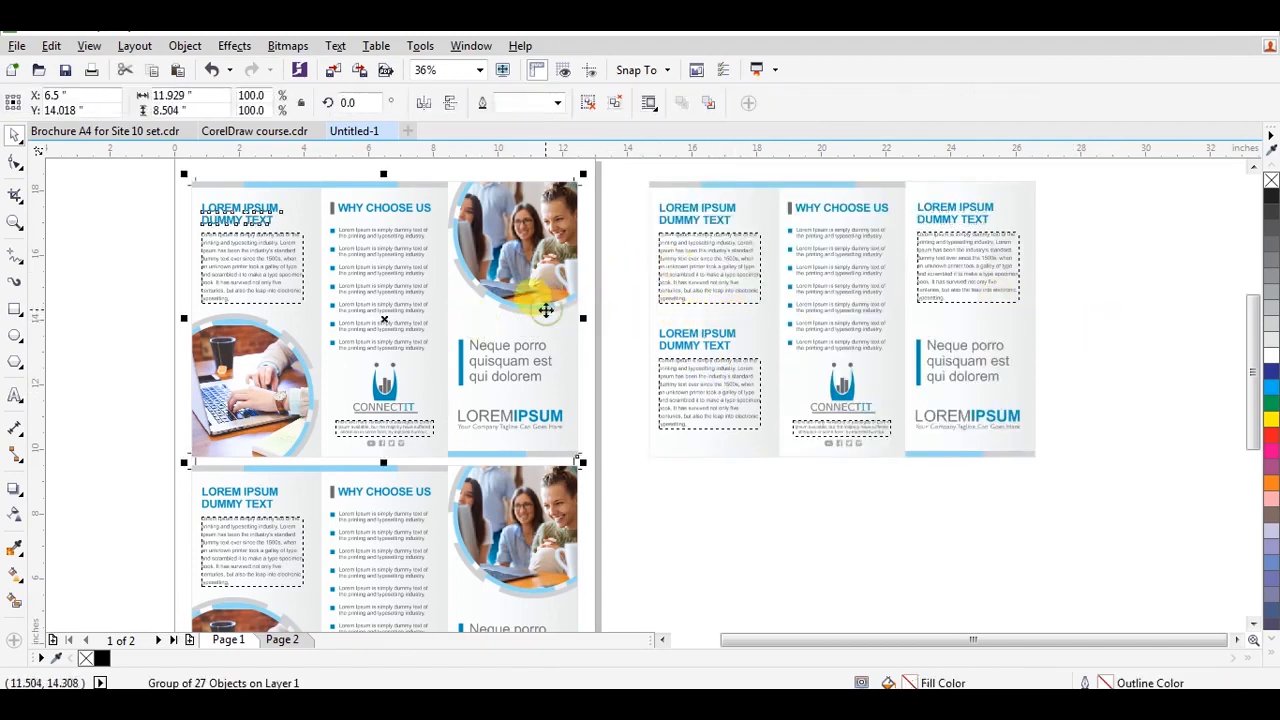
key(Delete)
click(706, 328)
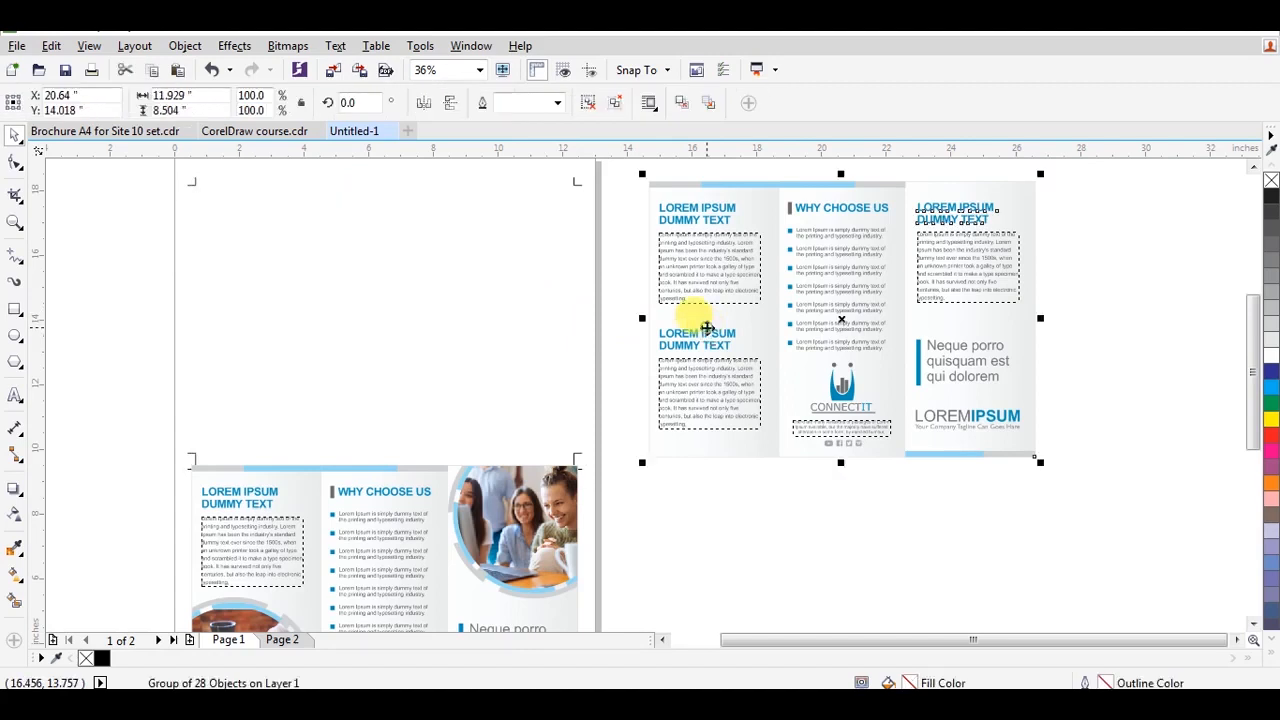
shift+click(350, 480)
key(l)
click(716, 479)
click(525, 418)
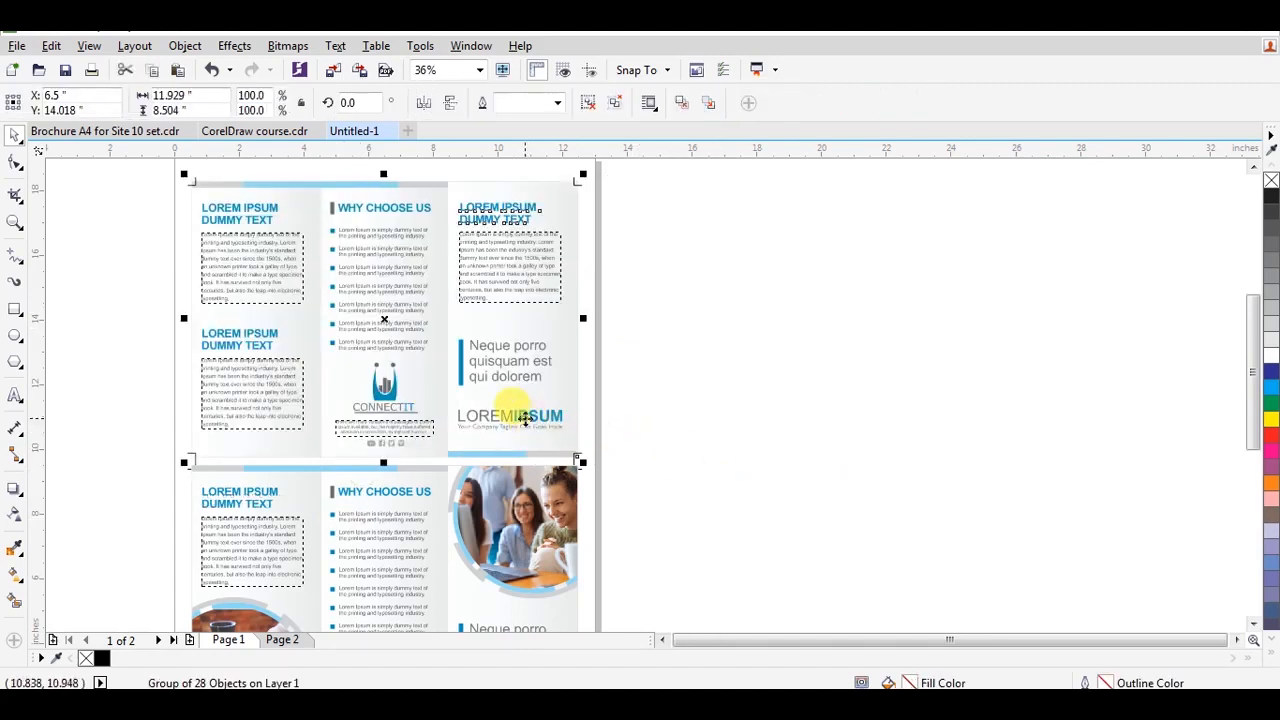
click(705, 418)
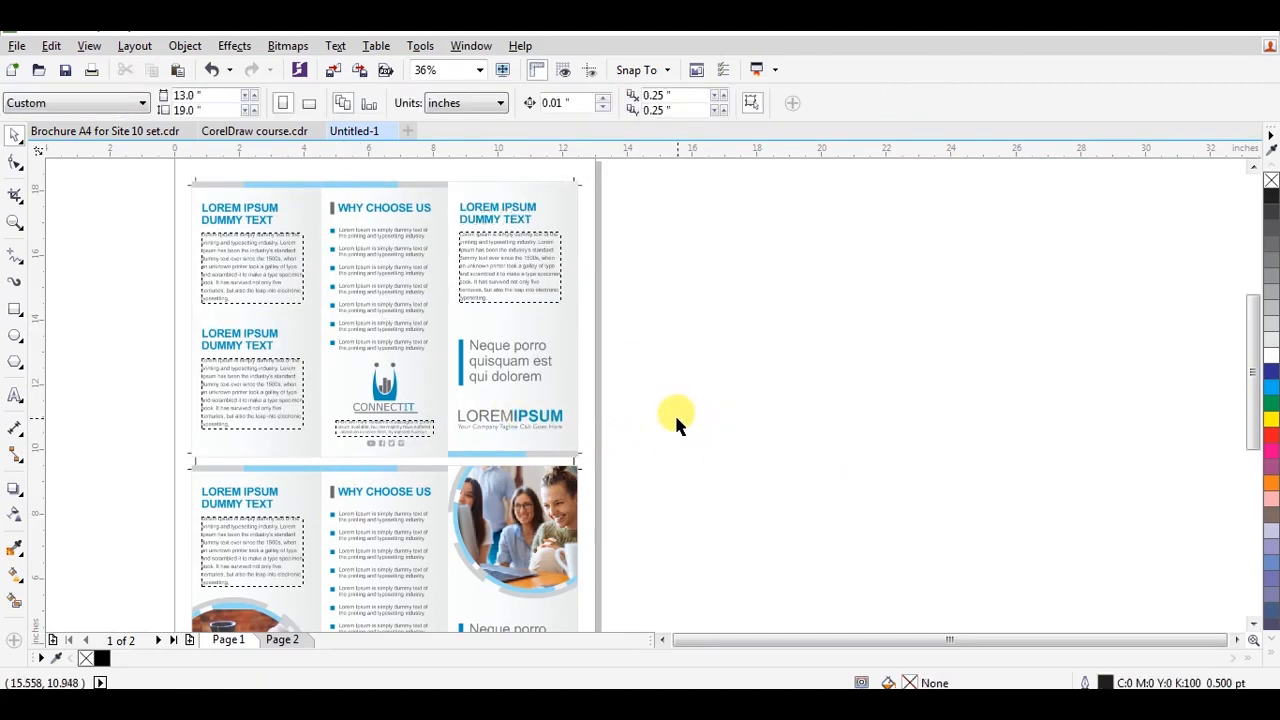
Rotate the brochure back in the upper half of the sheet by 180 degrees
click(396, 288)
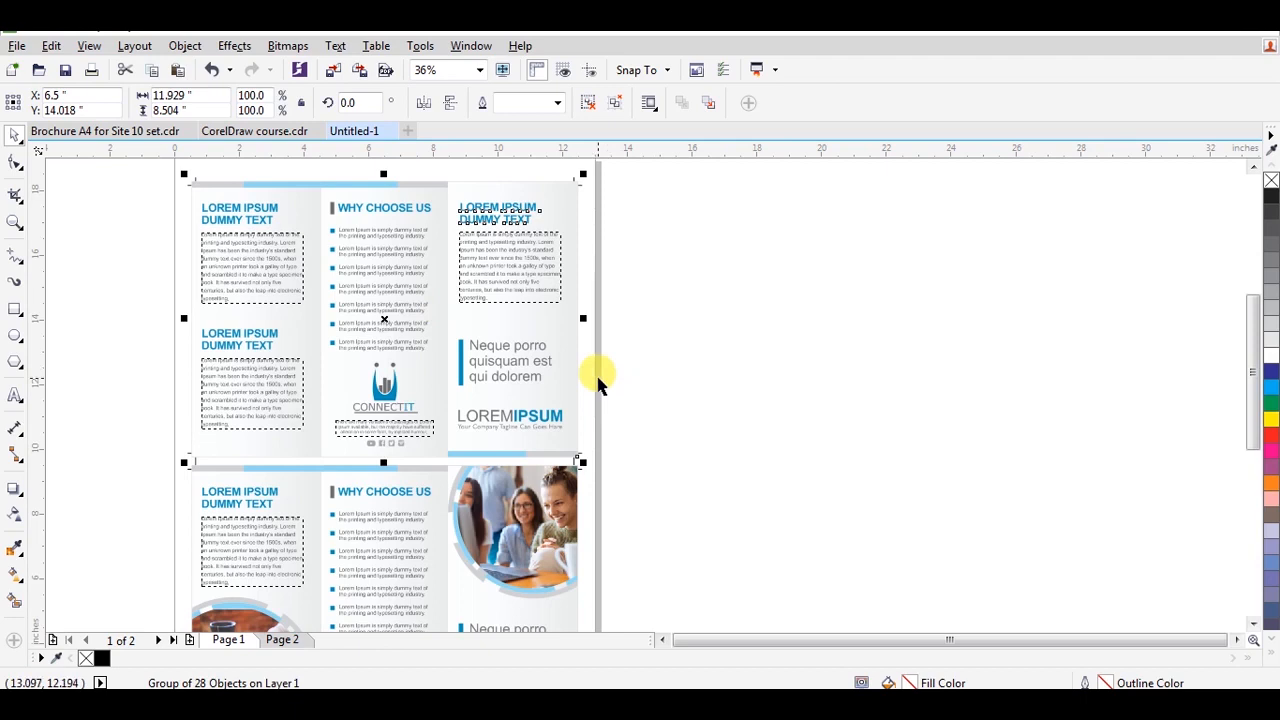
drag(368, 104, 288, 121)
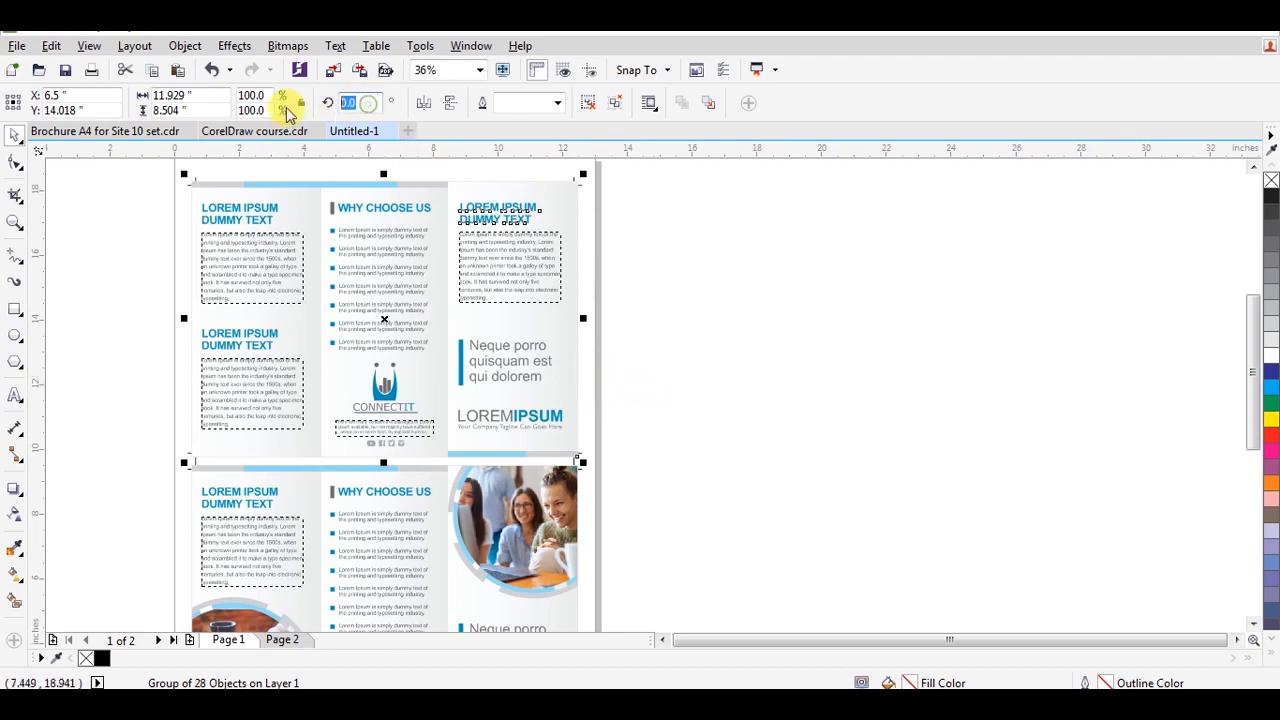
text(180)
key(Return)
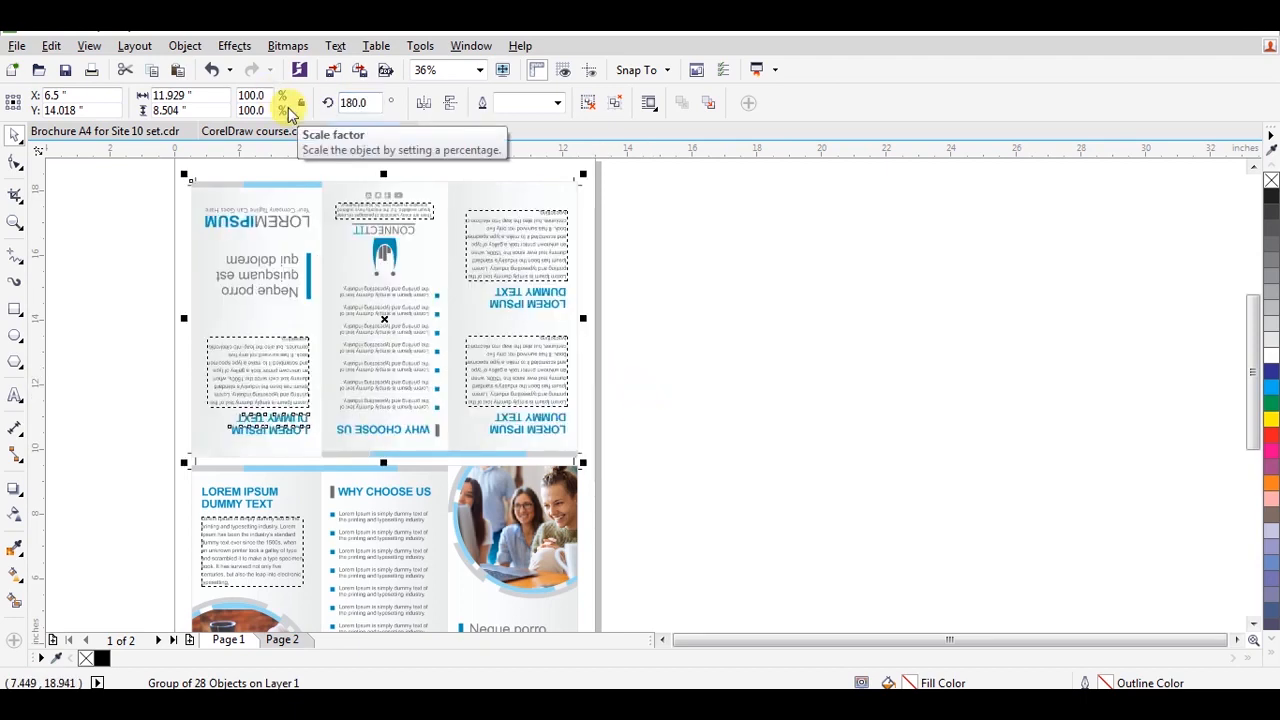
click(643, 289)
key(shift+F4)
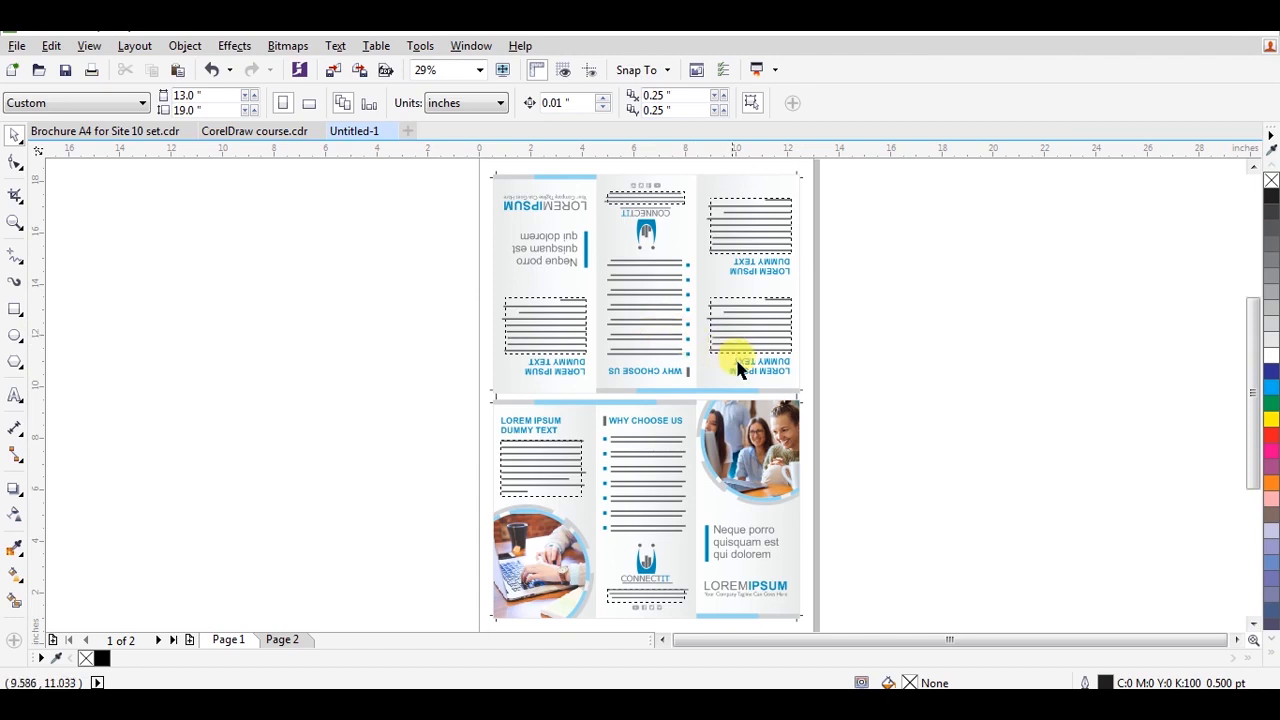
Group all artwork and cut marks on the sheet and centre the group on the page
key(ctrl+a)
key(ctrl+g)
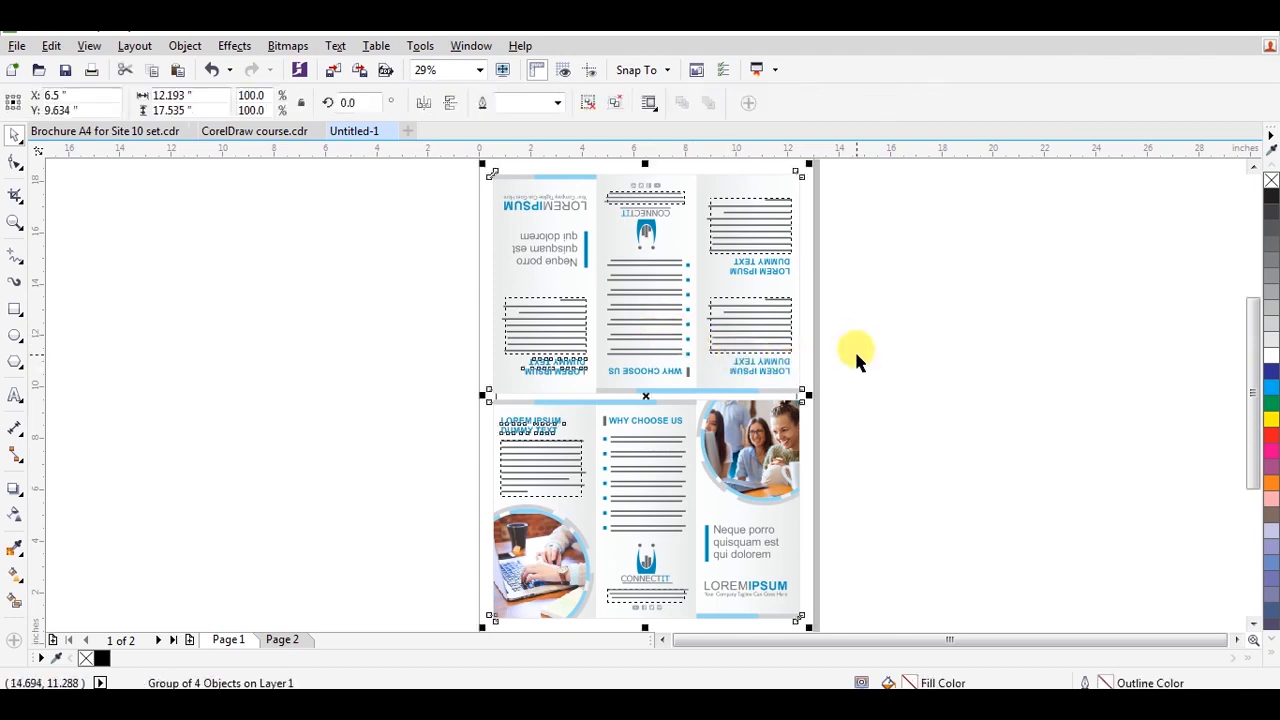
key(p)
click(856, 354)
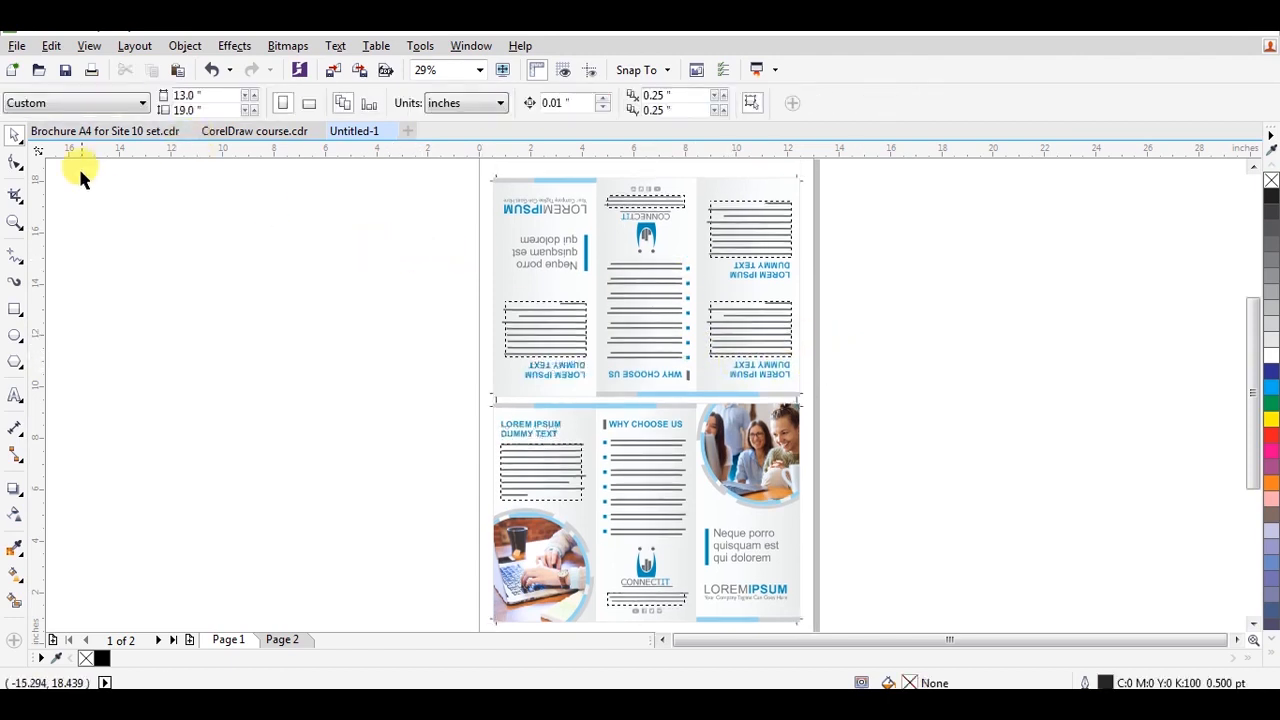
Place a horizontal guideline at Y 18.042" and a vertical one at X 0.657" and show guidelines to check the upper left cut marks
scroll(357, 286, down, 2)
key(z)
drag(407, 195, 612, 490)
key(space)
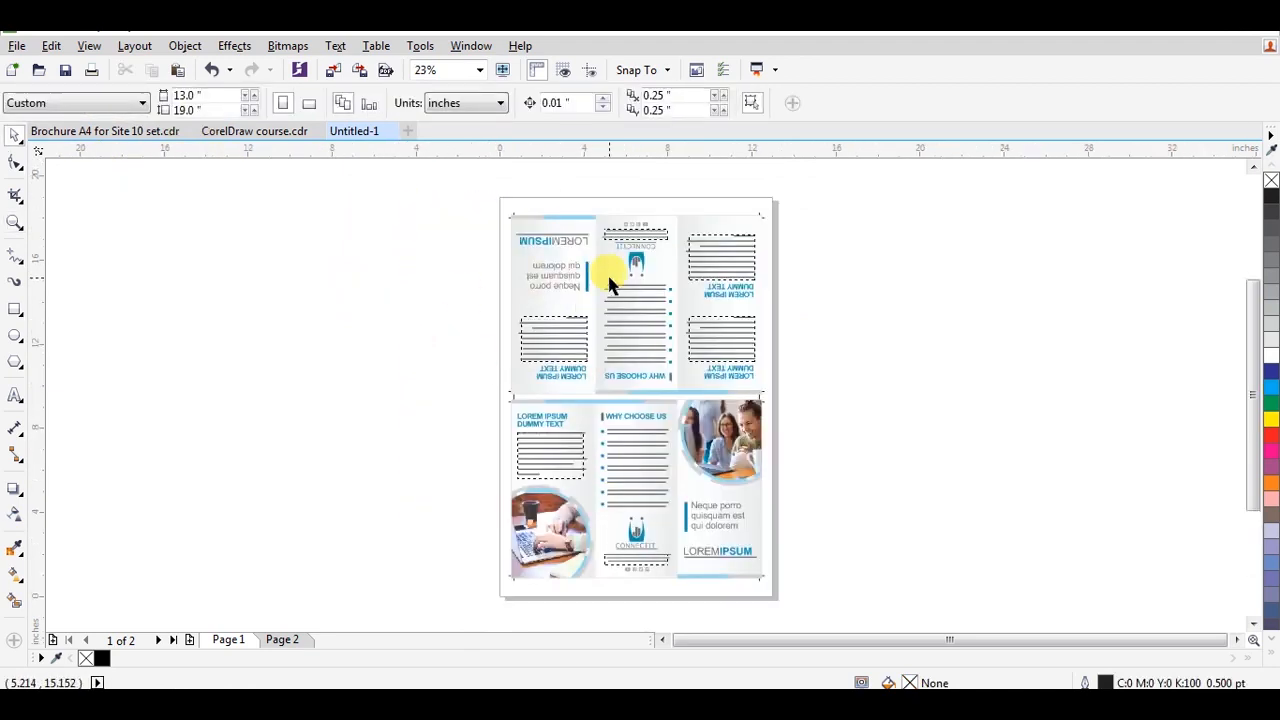
key(z)
drag(484, 192, 784, 418)
key(space)
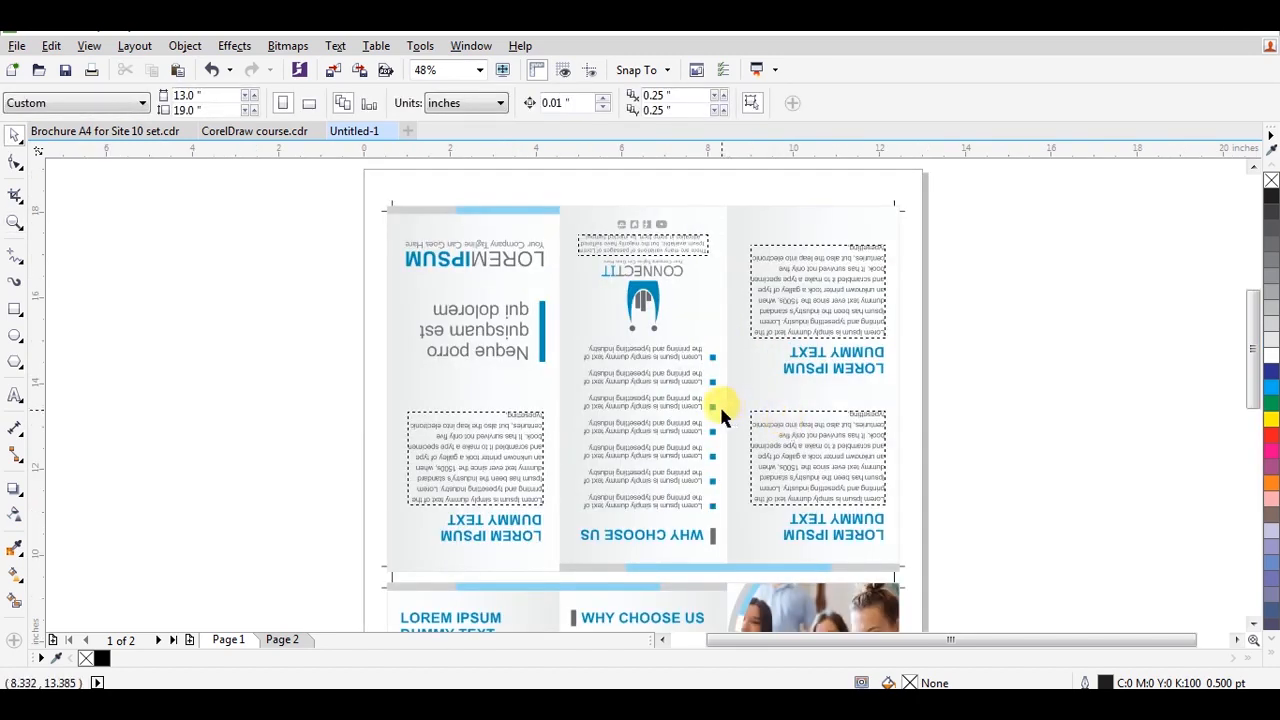
key(z)
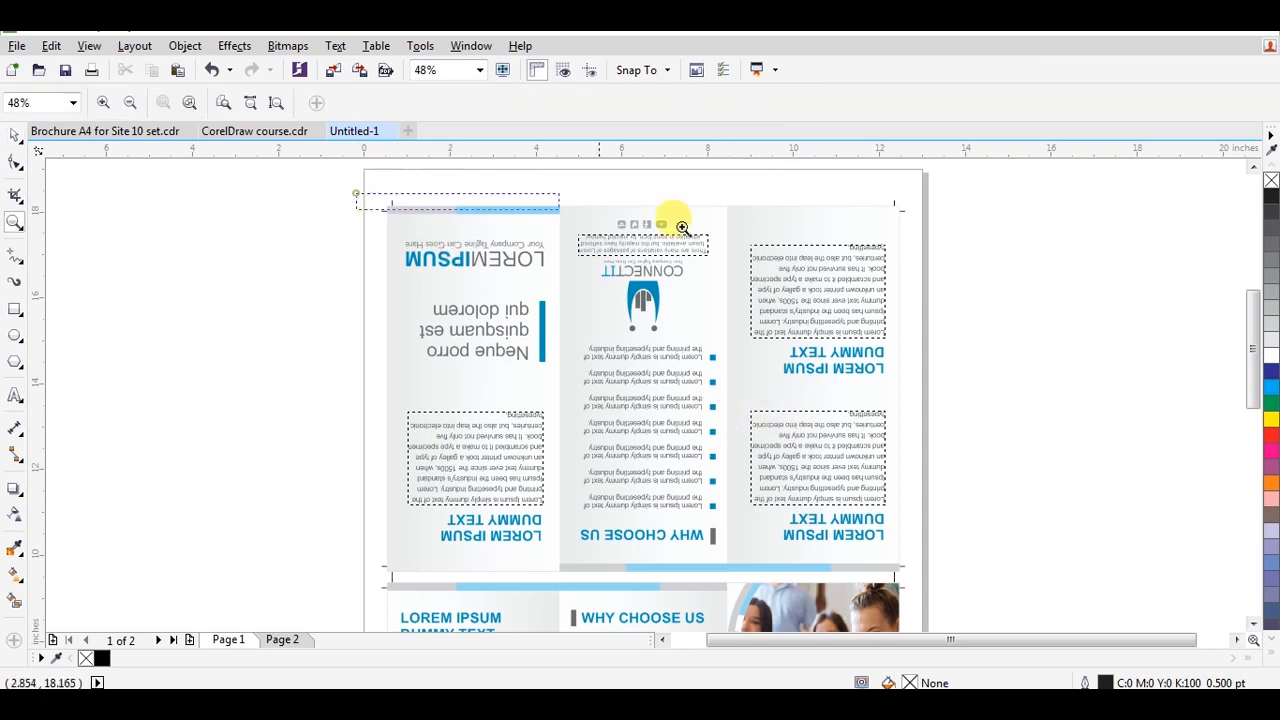
click(676, 242)
key(space)
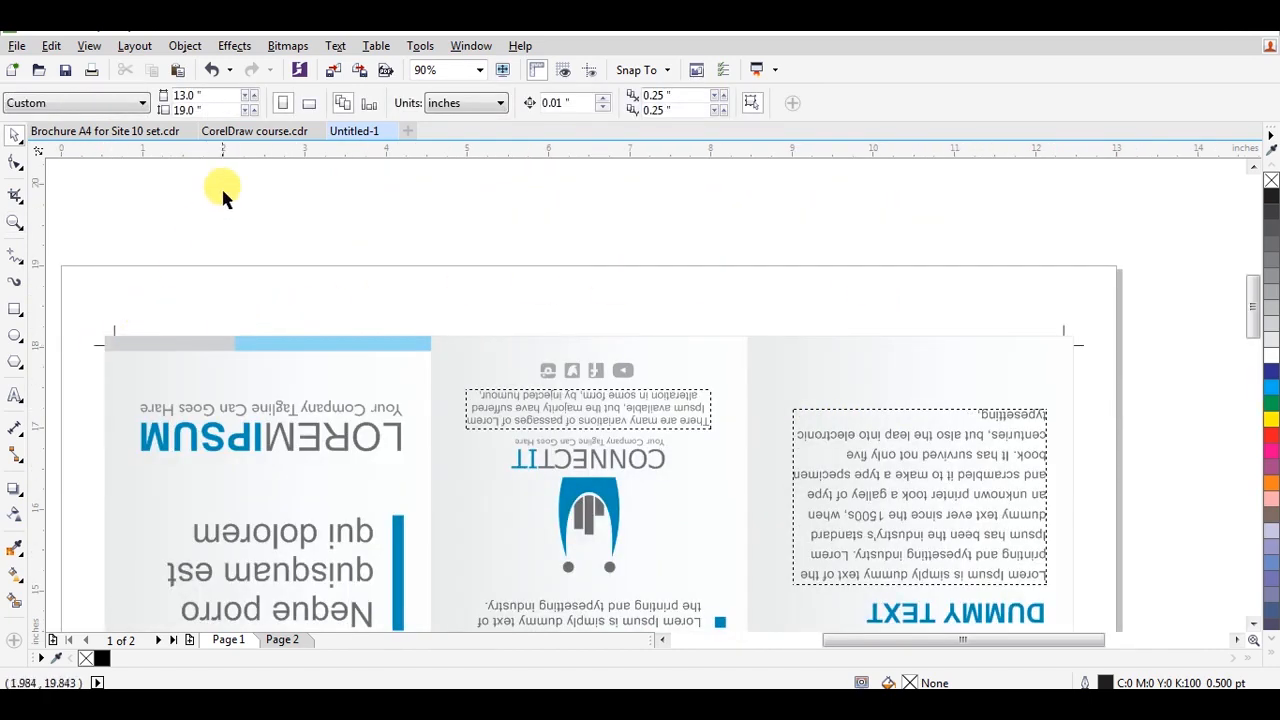
drag(238, 155, 191, 344)
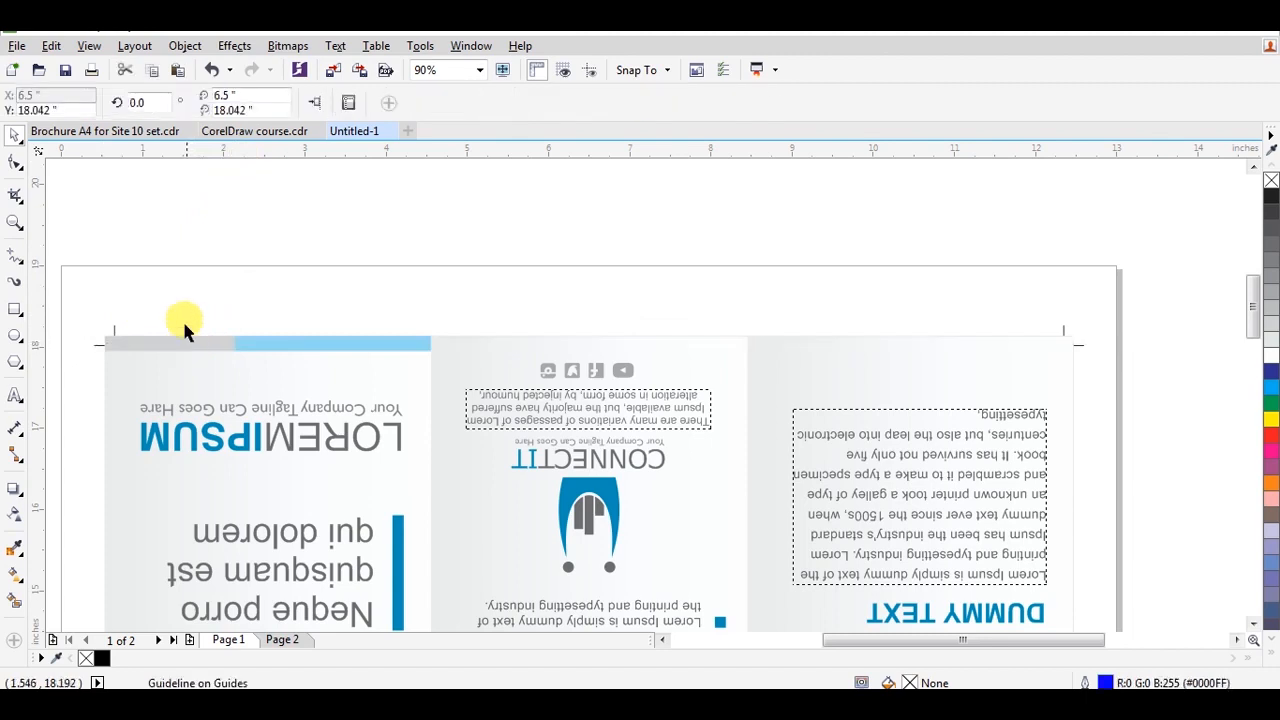
drag(48, 262, 117, 285)
key(alt+v)
key(Escape)
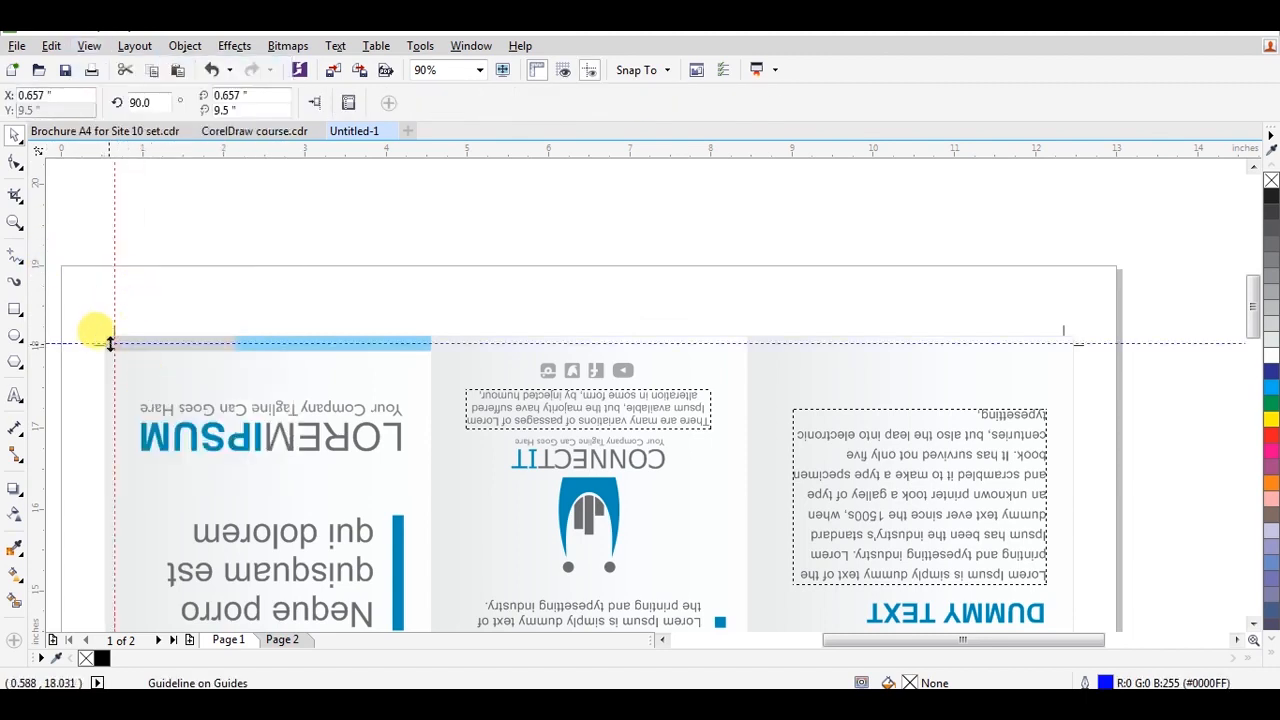
Hide the guidelines around the upper left cut marks
key(alt+v)
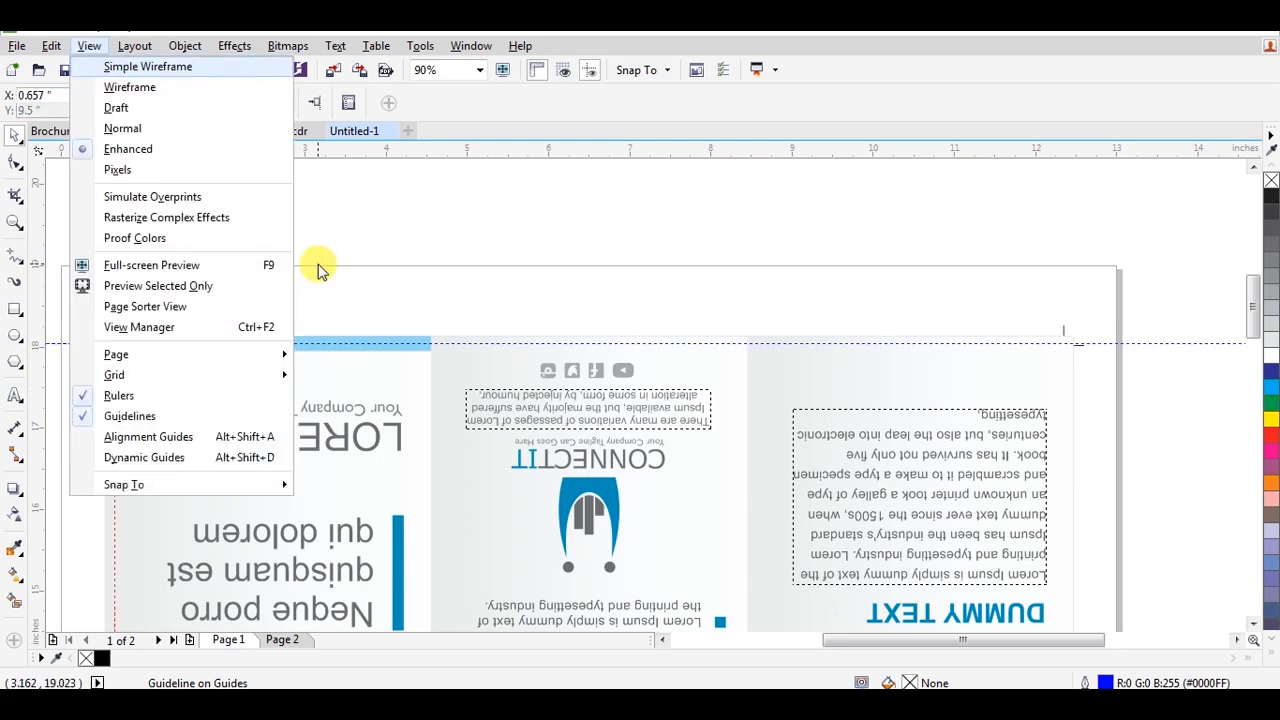
key(Return)
key(alt+v)
key(e)
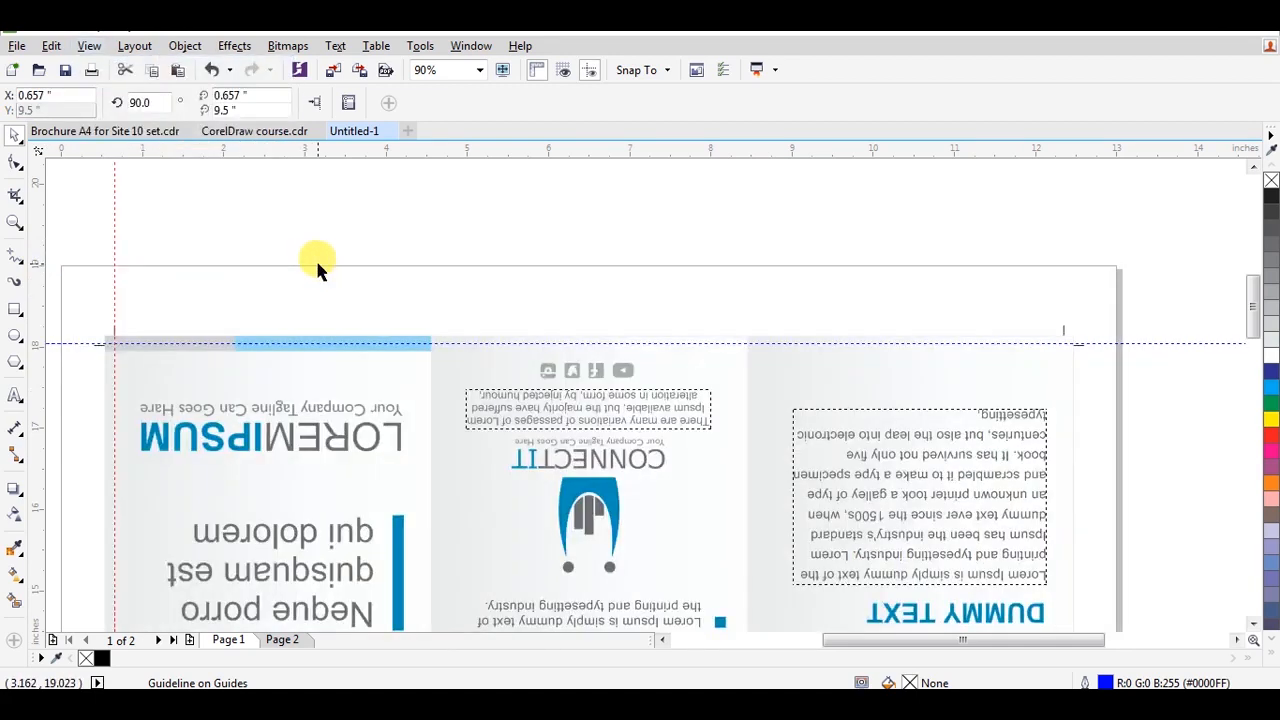
key(F5)
key(alt+v)
key(Escape)
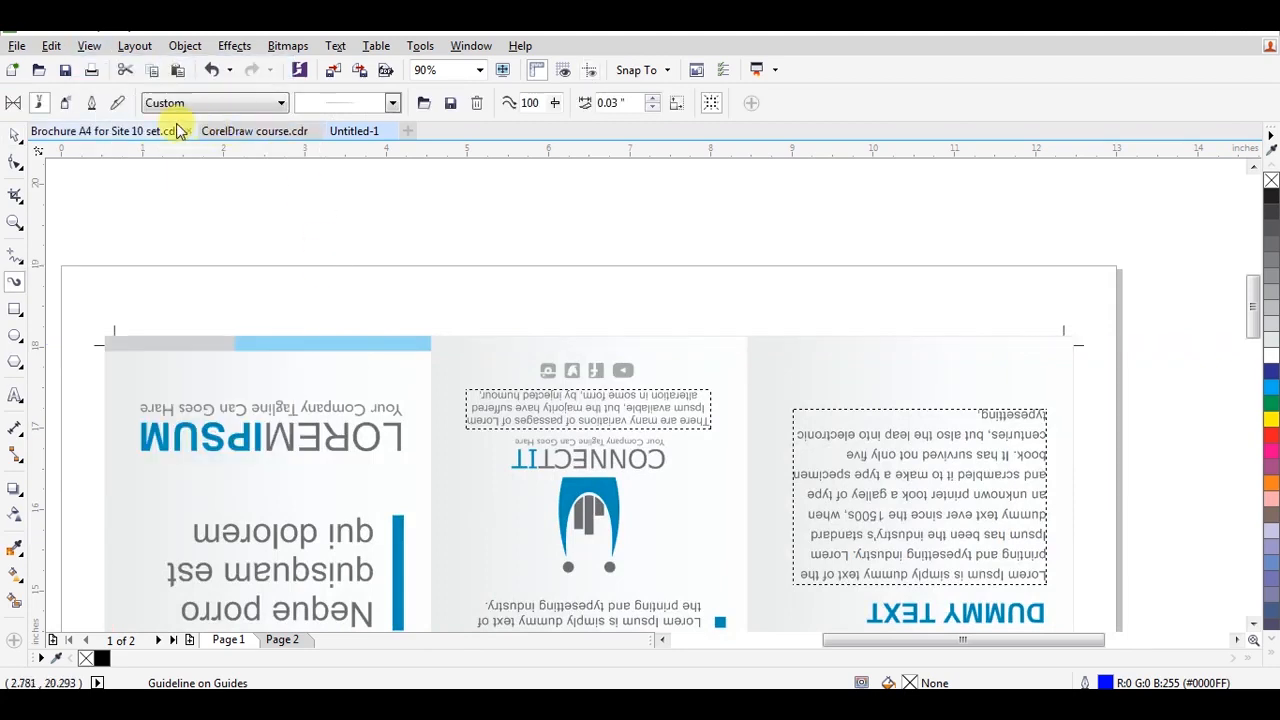
click(229, 134)
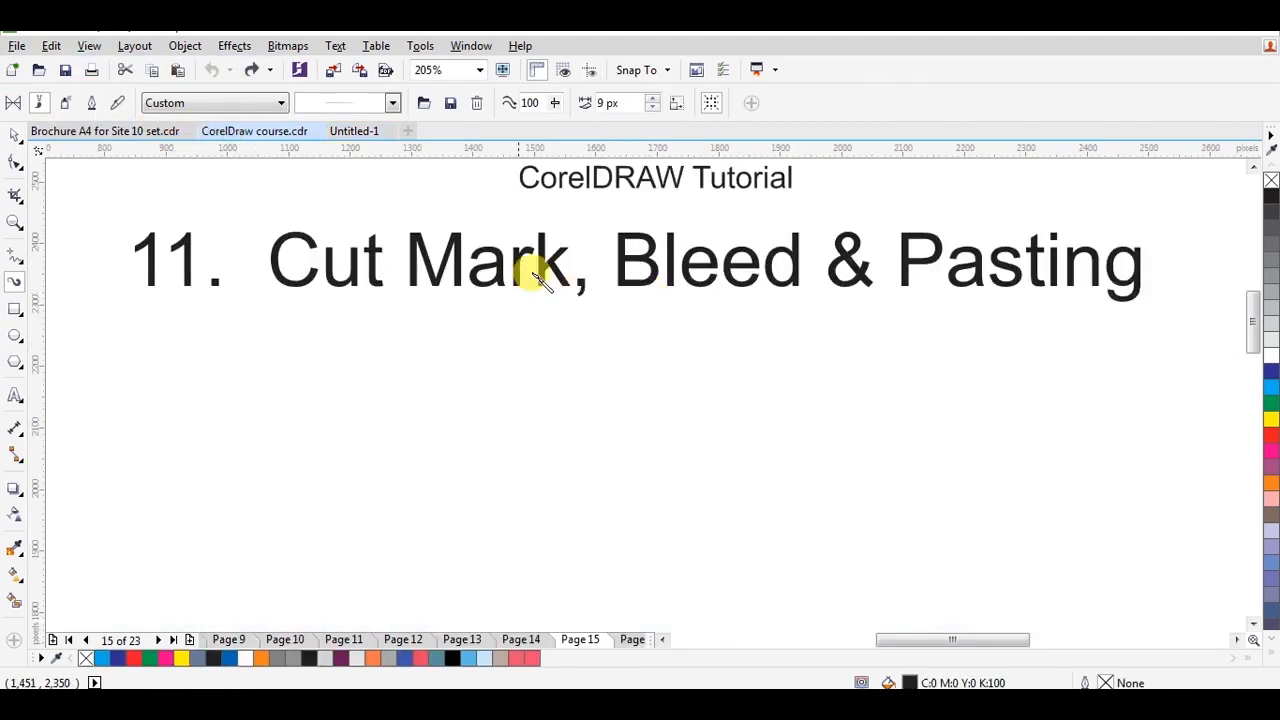
click(110, 131)
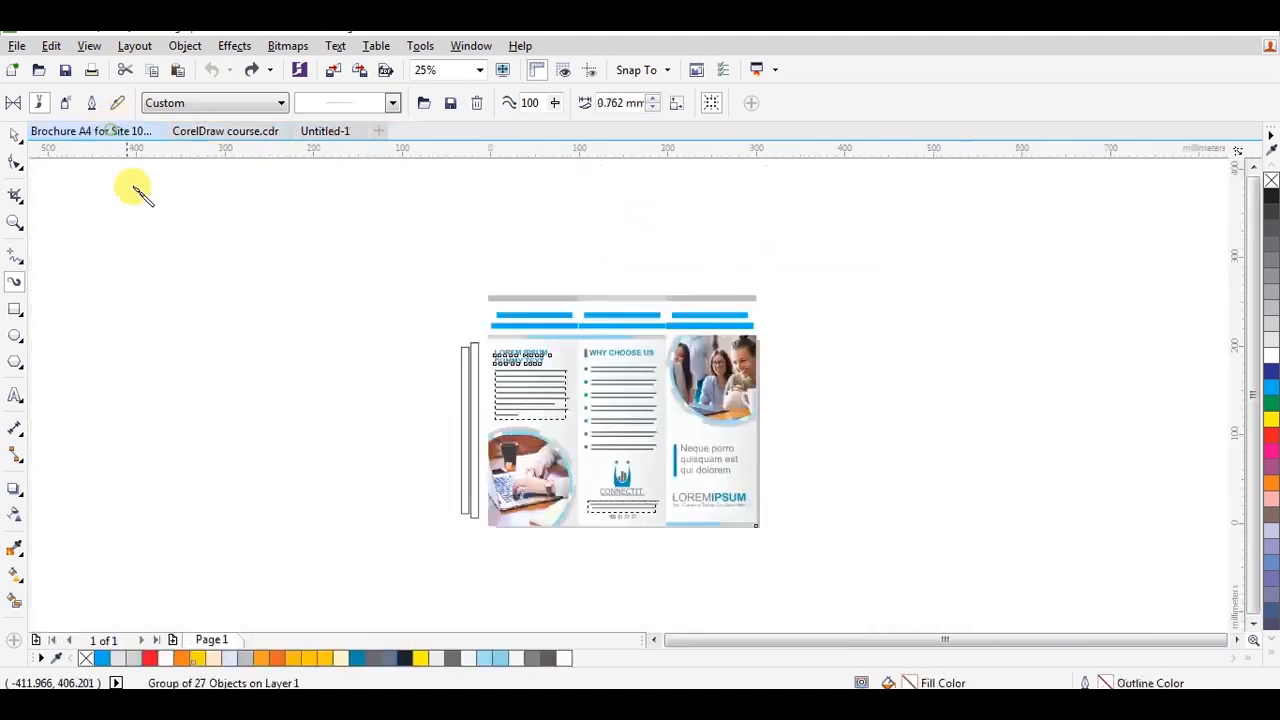
click(322, 131)
key(space)
click(563, 220)
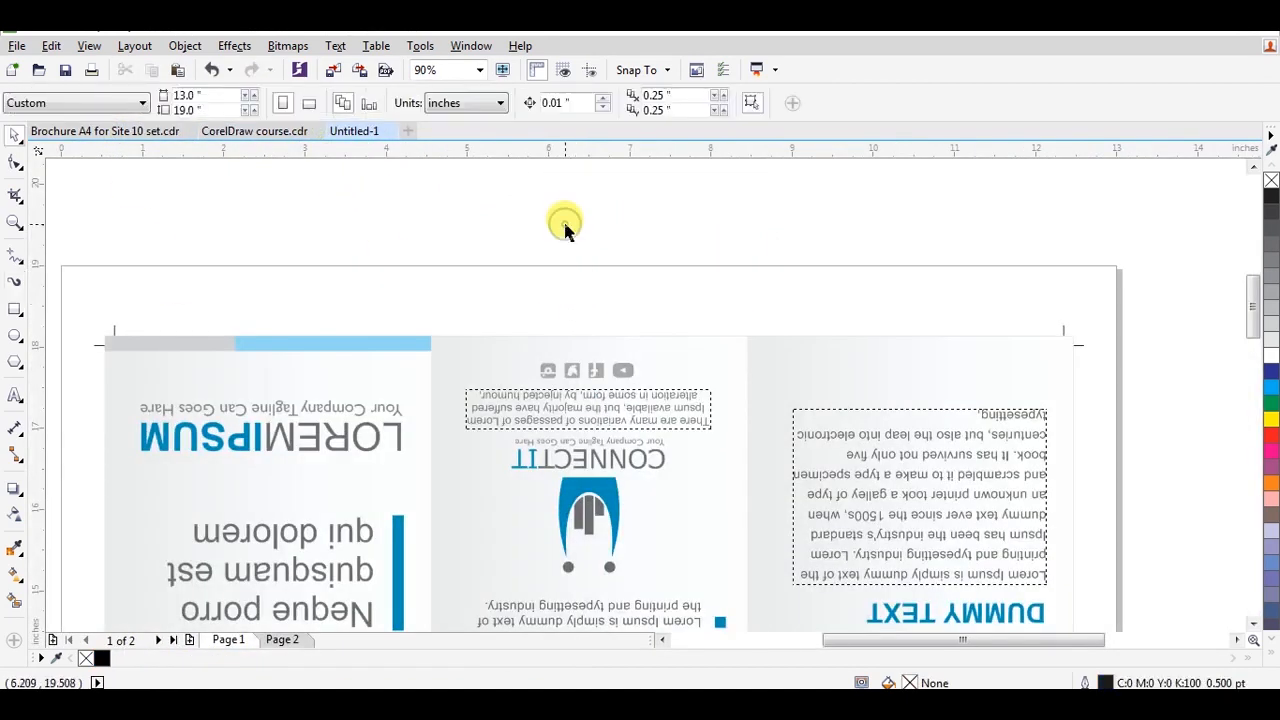
Set the page size to 28 inches wide by 25 inches high and bring the whole page into view
key(F4)
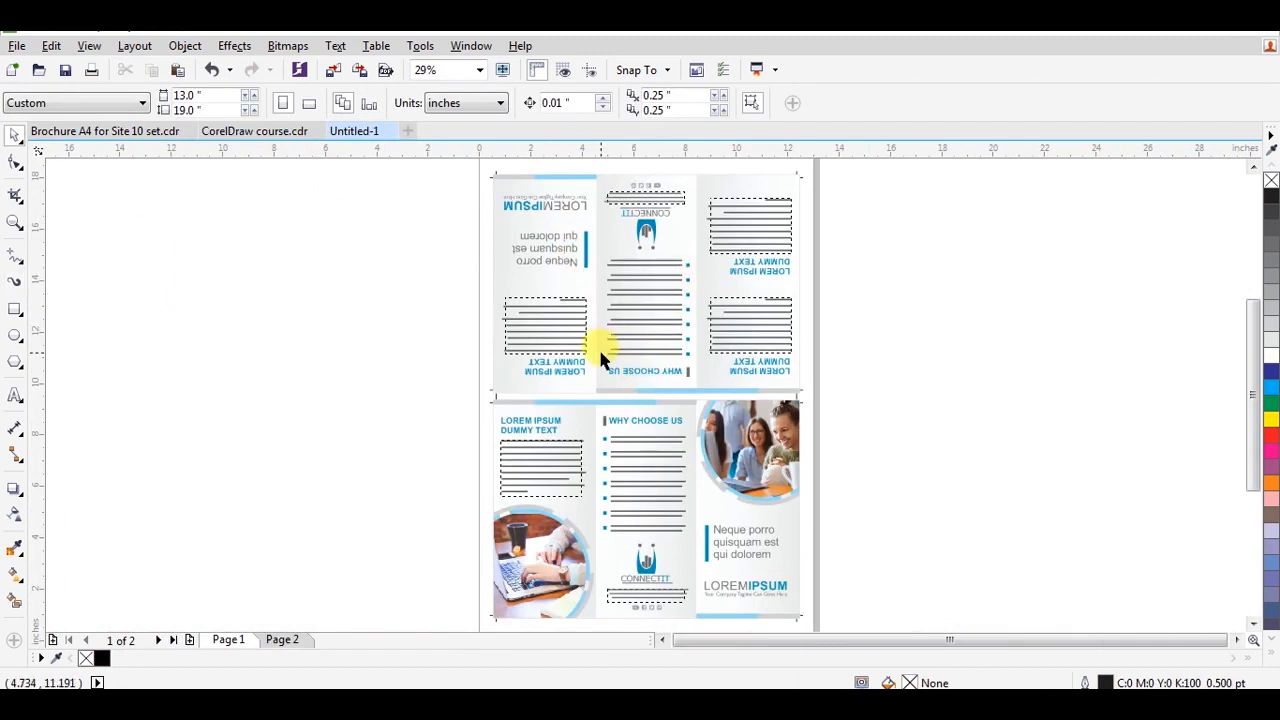
click(207, 95)
key(Tab)
click(183, 93)
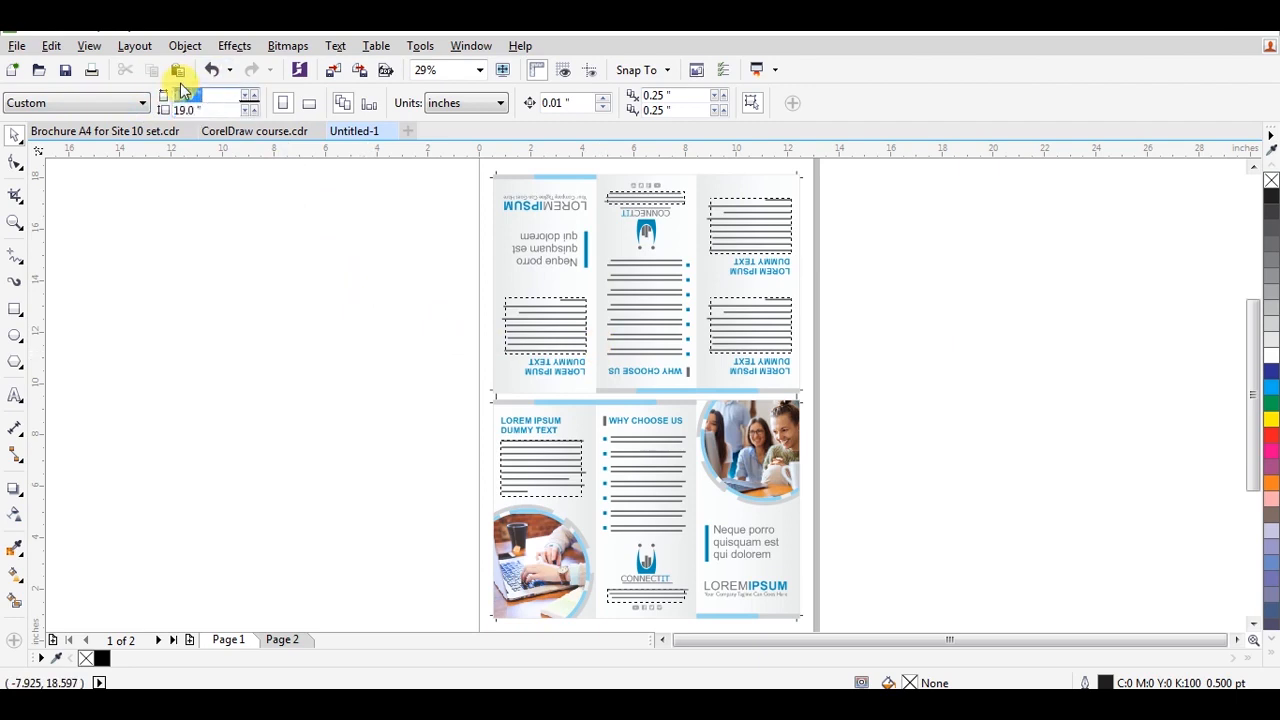
text(28)
key(Tab)
text(25)
key(Return)
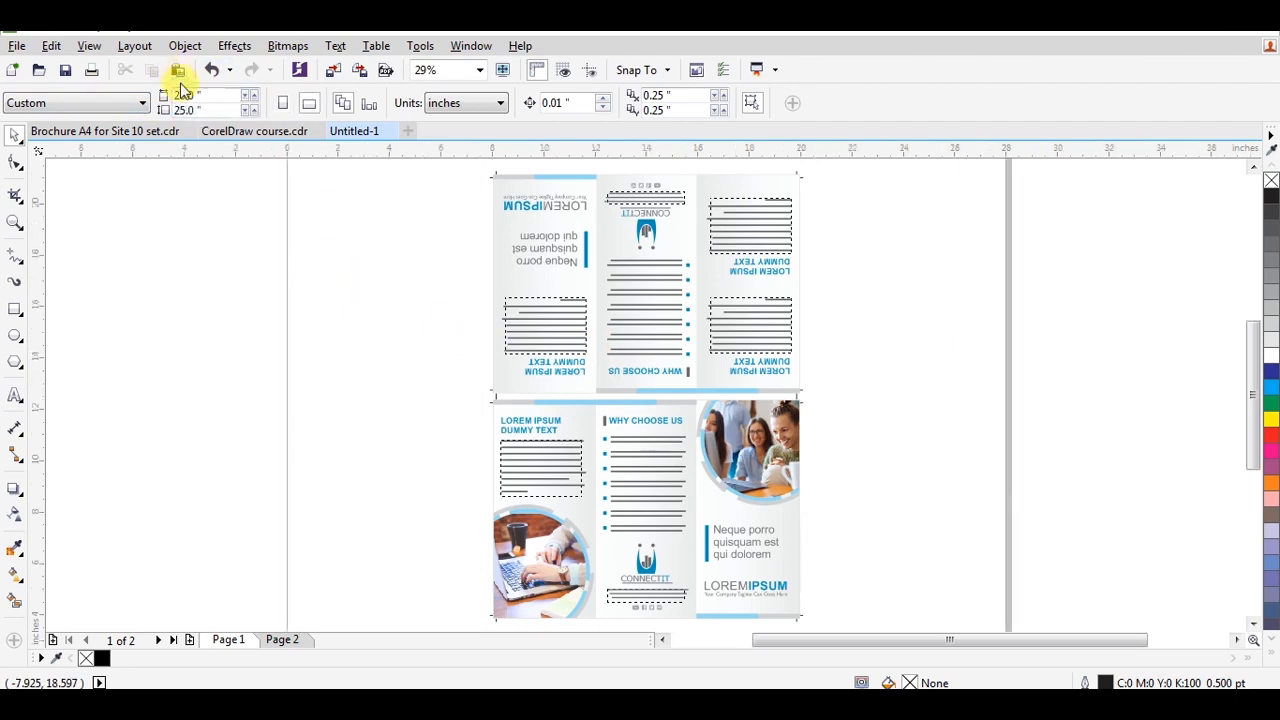
scroll(331, 235, down, 2)
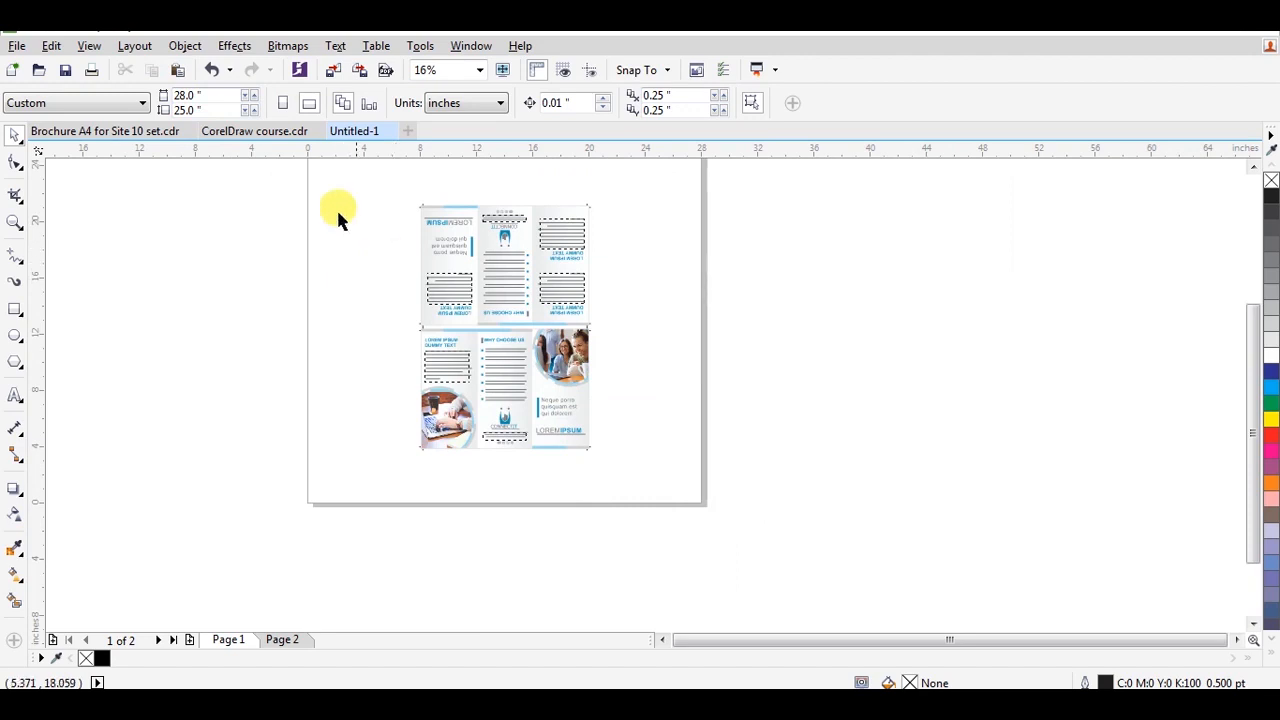
scroll(314, 277, down, 2)
key(z)
drag(263, 209, 646, 406)
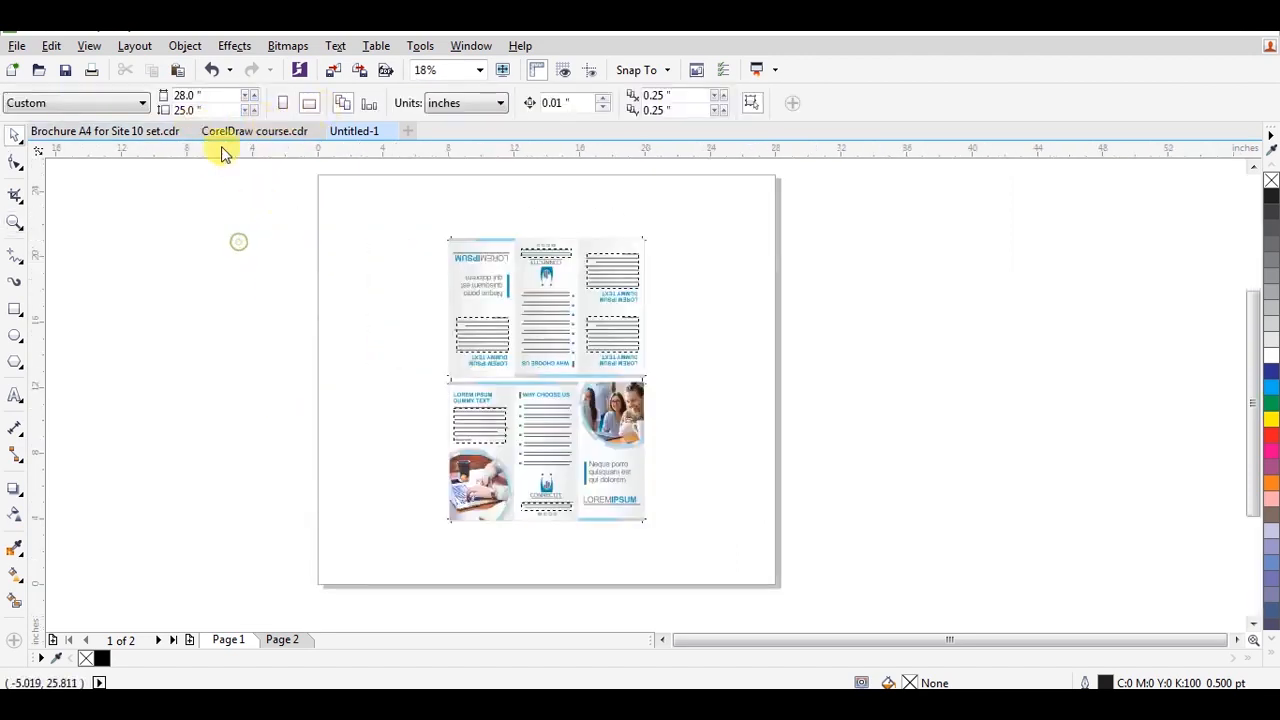
Set the page width to 18 inches and switch the page to landscape, giving a 25 by 18 inch sheet
double_click(200, 96)
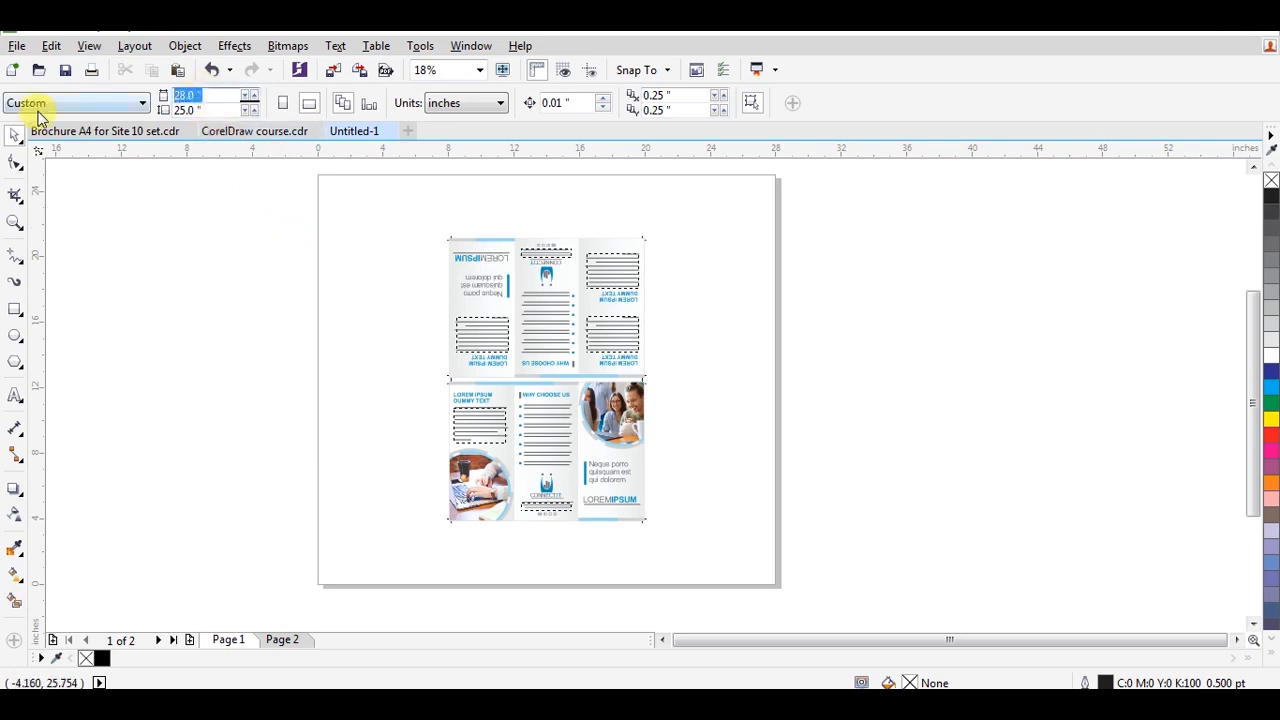
text(18)
key(Return)
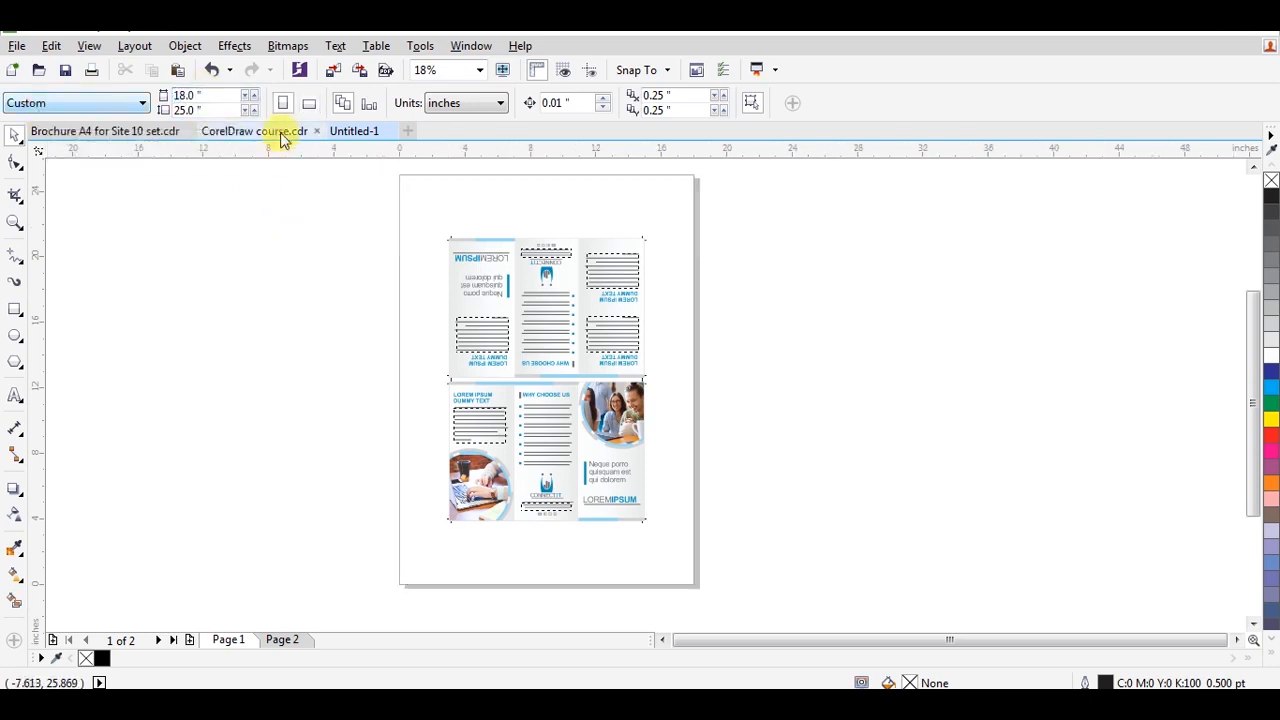
click(309, 104)
Move the brochure group to about X 18.0" on the sheet and make a horizontally mirrored copy directly to its left
click(566, 297)
drag(566, 297, 658, 297)
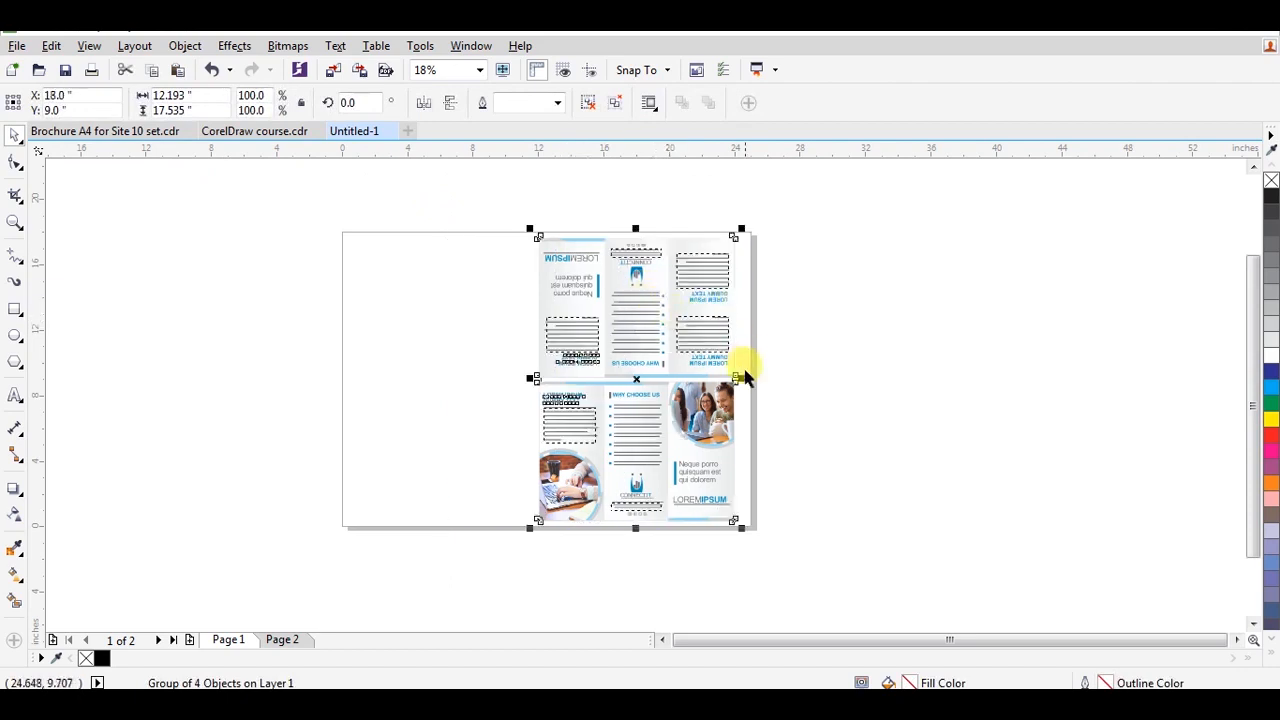
drag(740, 377, 495, 365)
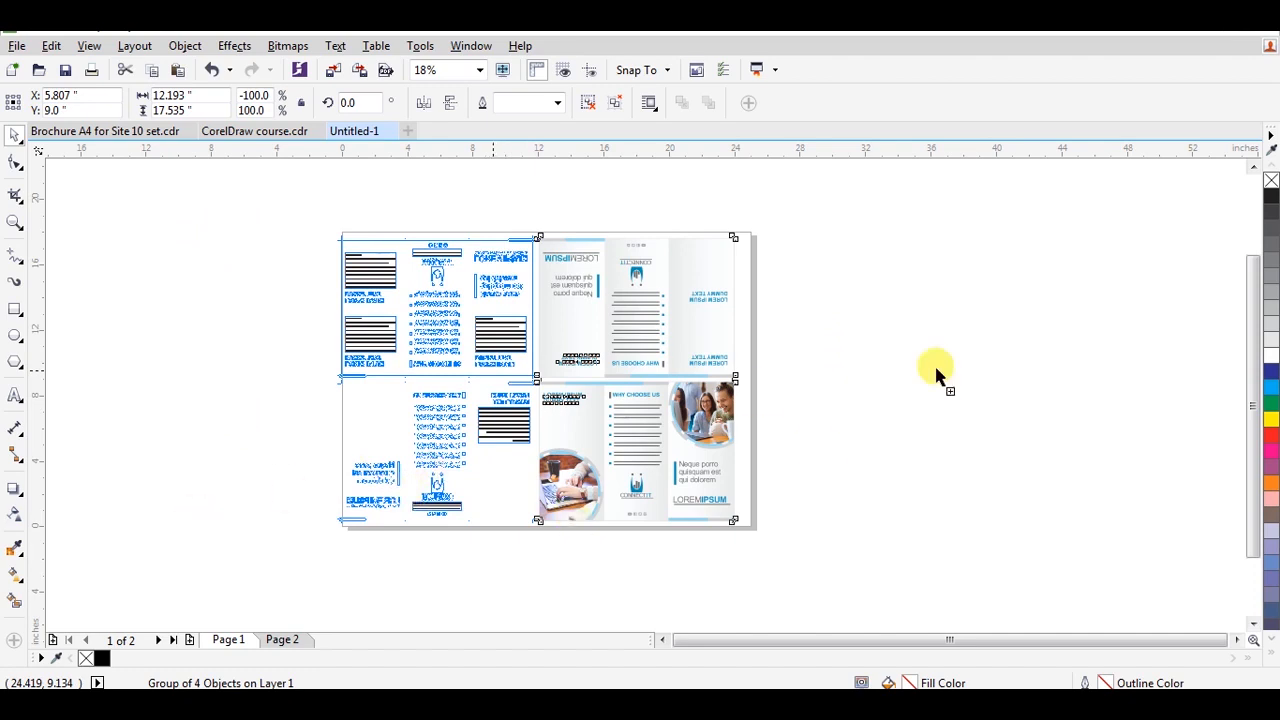
click(823, 357)
Mirror the left brochure copy horizontally so it matches the orientation of the right one
key(z)
click(232, 177)
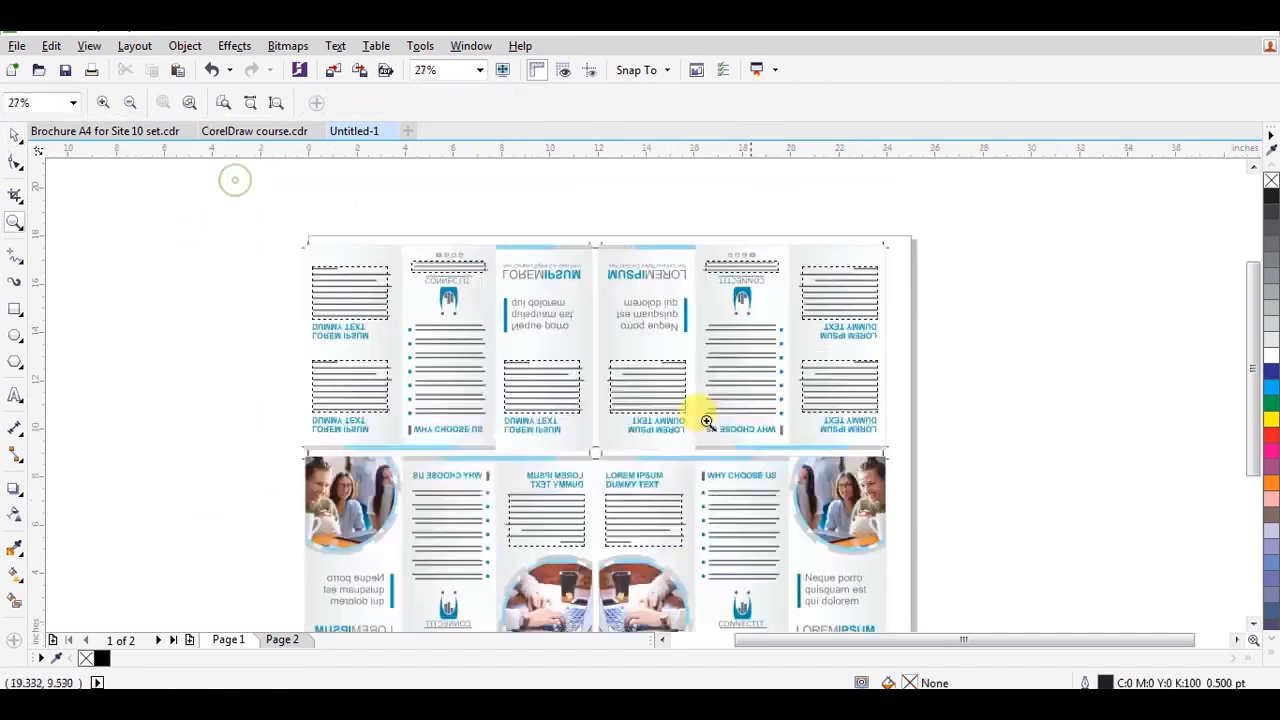
key(space)
click(560, 400)
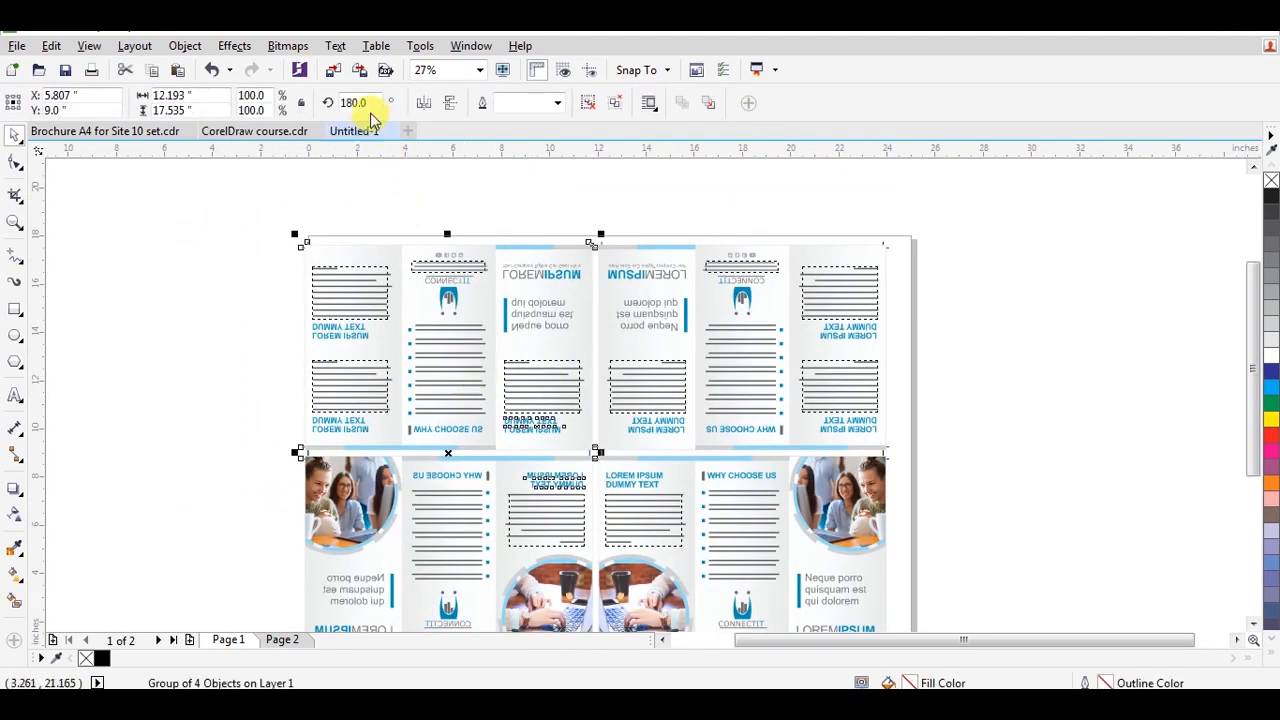
click(423, 104)
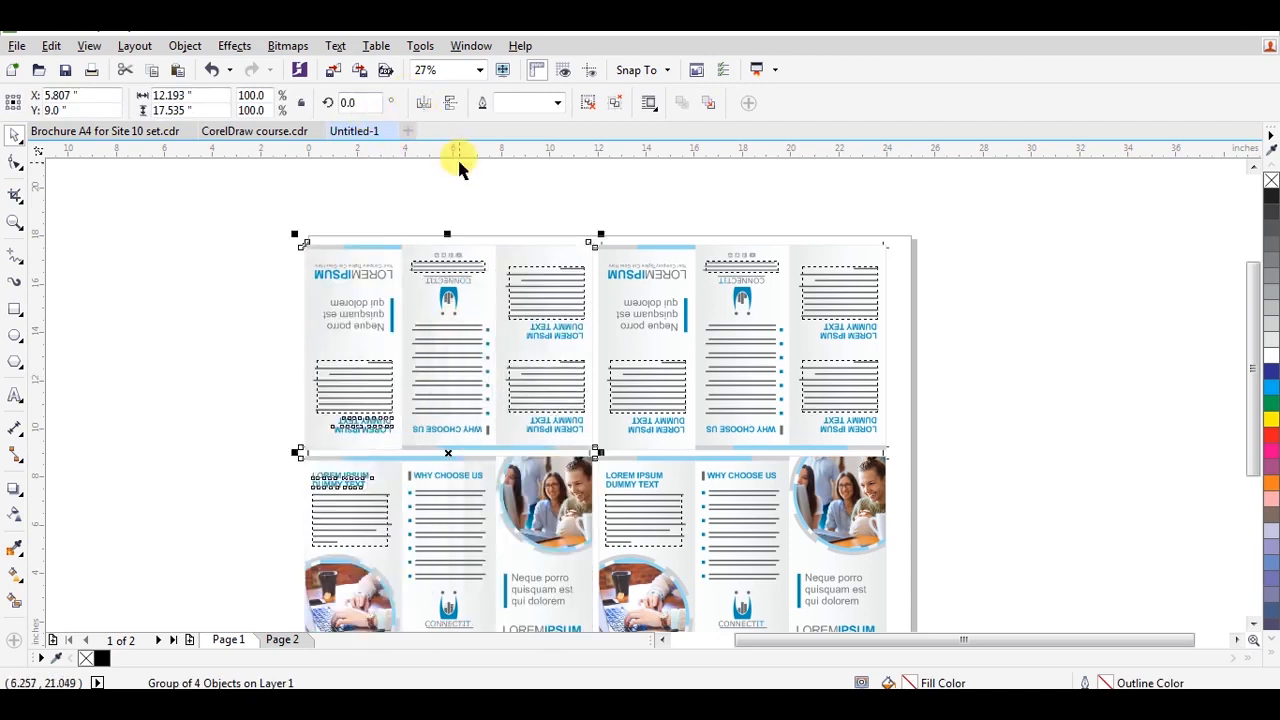
click(457, 157)
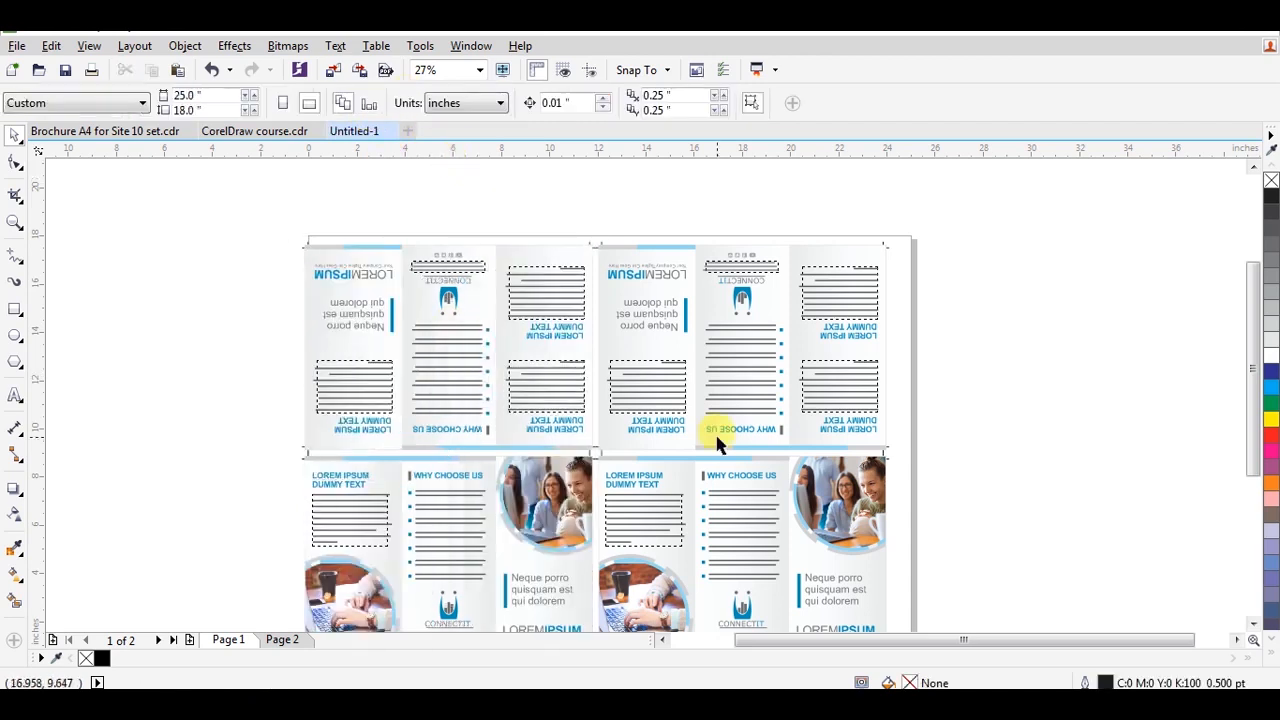
Group the two brochure sets together and centre the group on the page
scroll(686, 437, down, 2)
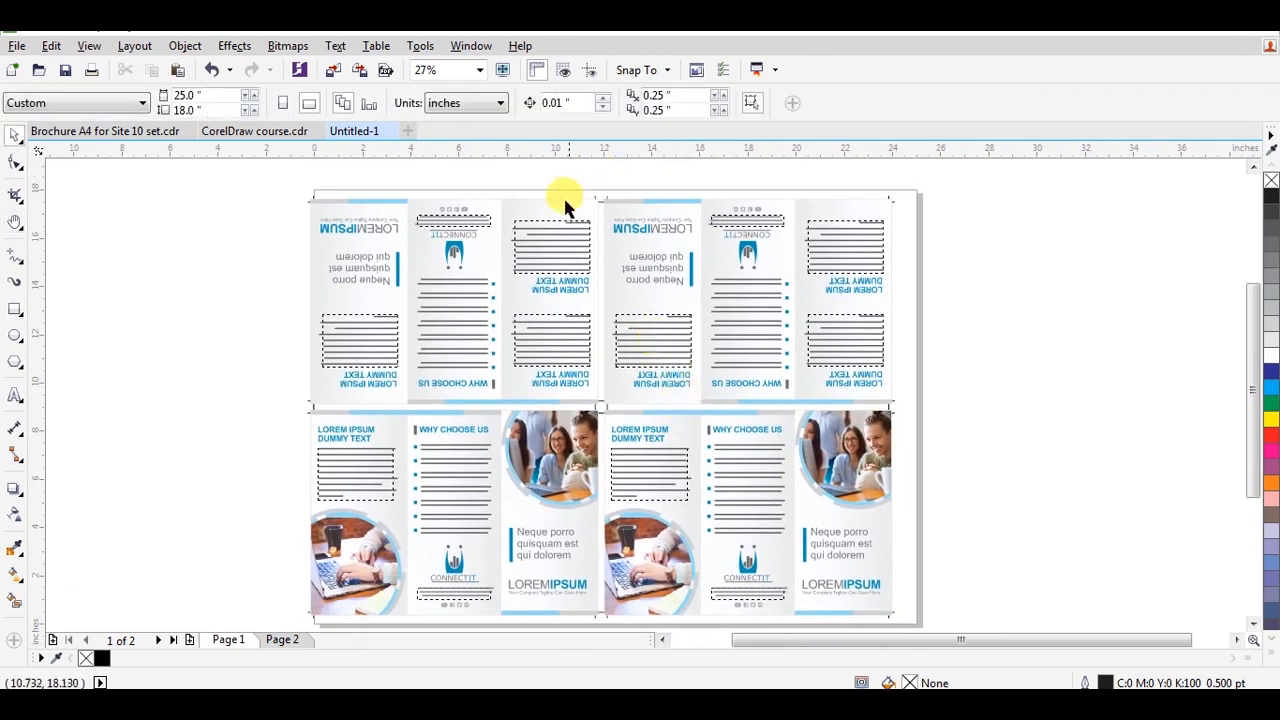
click(685, 235)
key(ctrl+g)
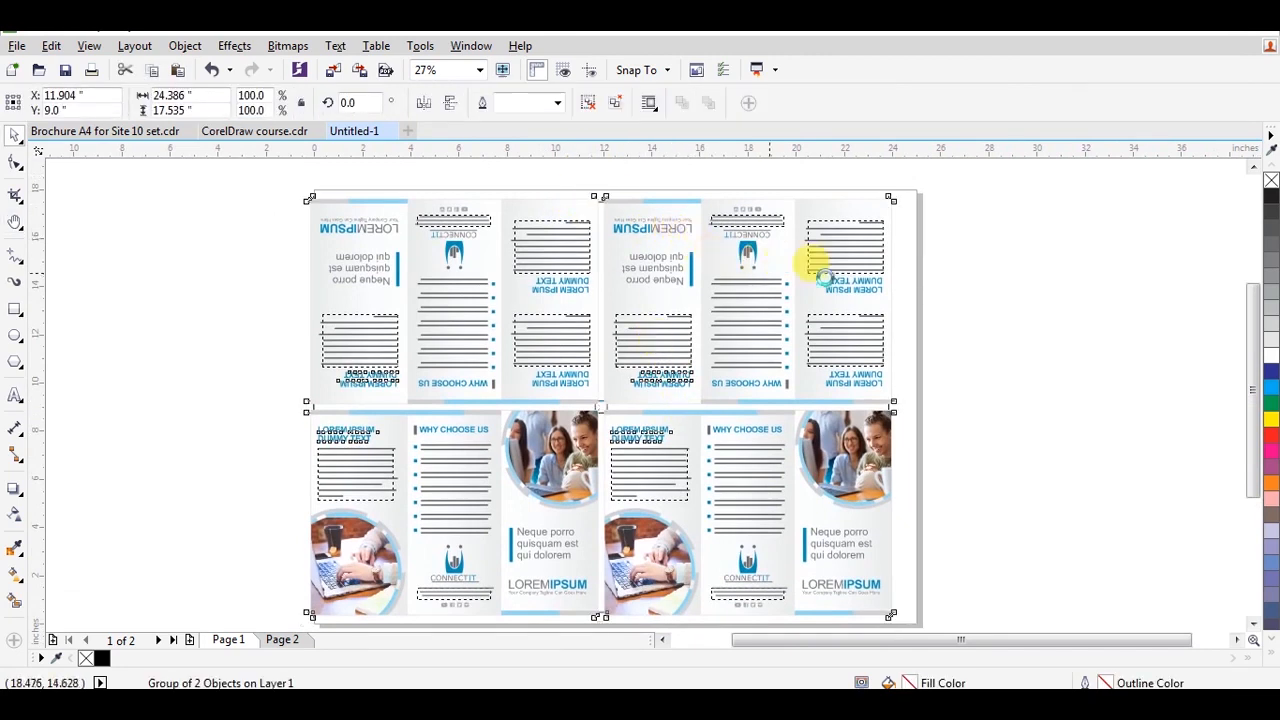
key(p)
click(982, 305)
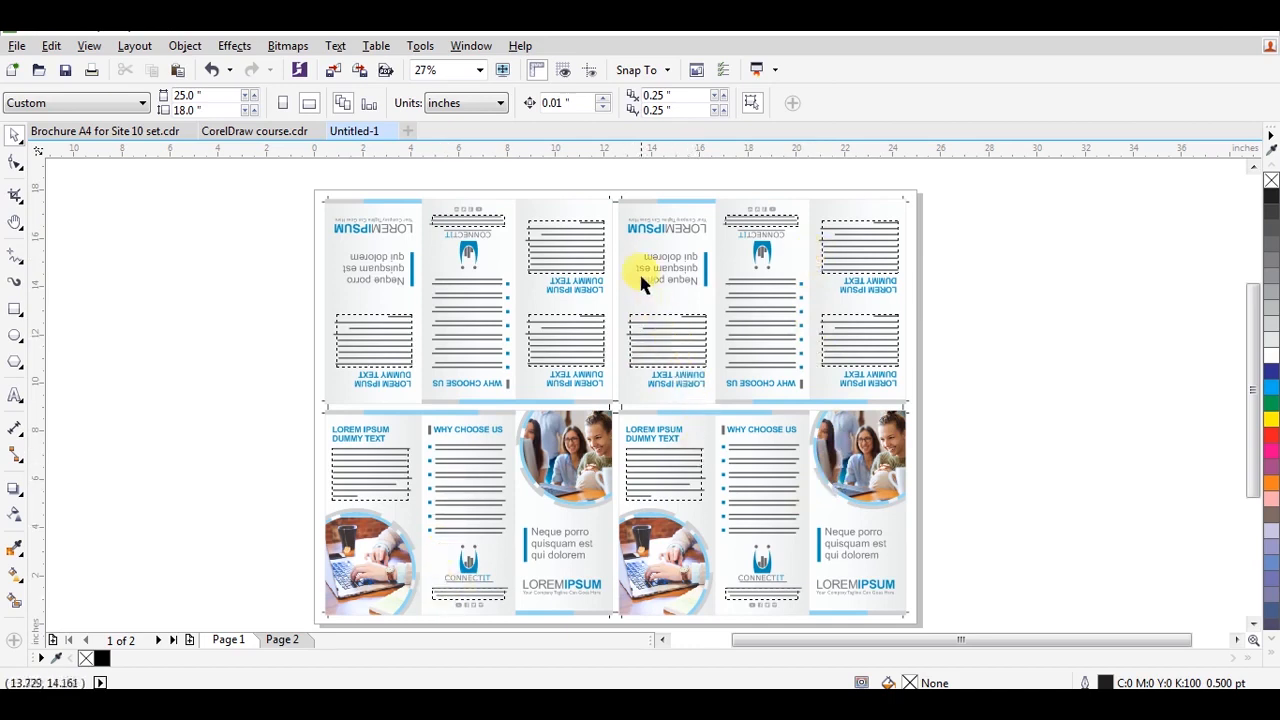
Examine the cut marks along the sheet's upper edge and in the gap between the two brochure sets
click(508, 481)
click(962, 395)
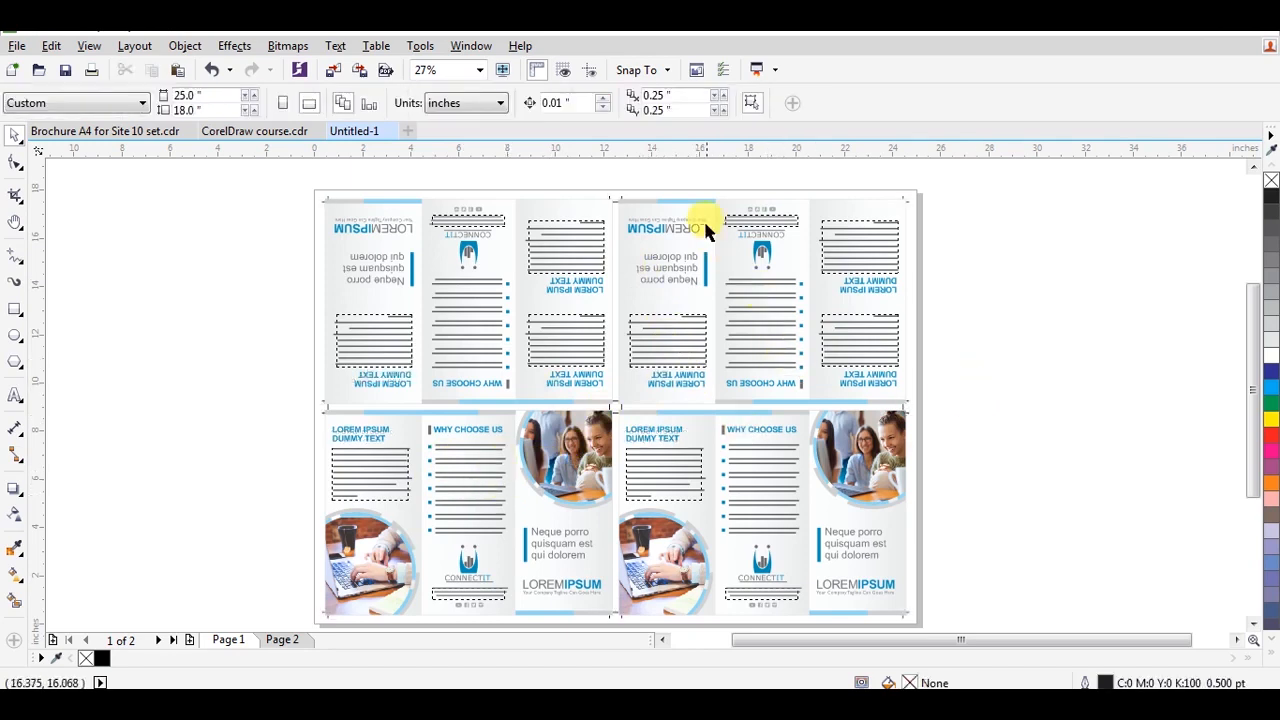
key(z)
drag(585, 190, 931, 229)
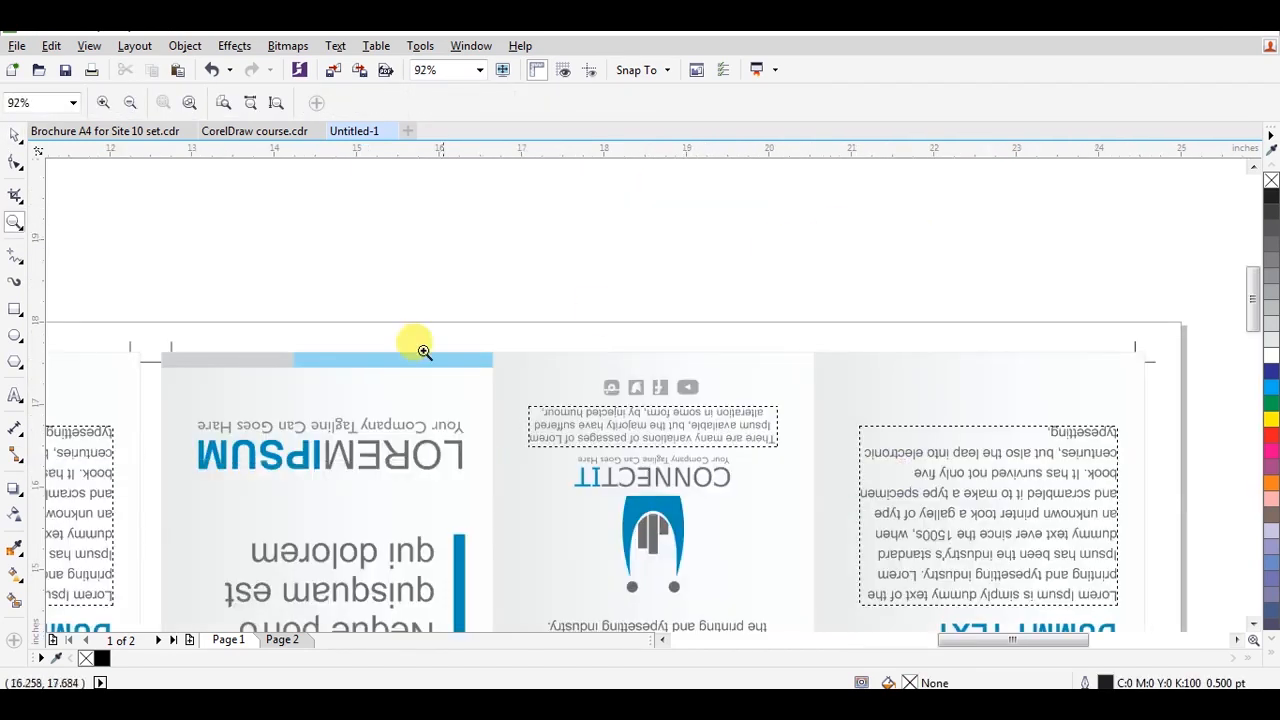
right_click(665, 344)
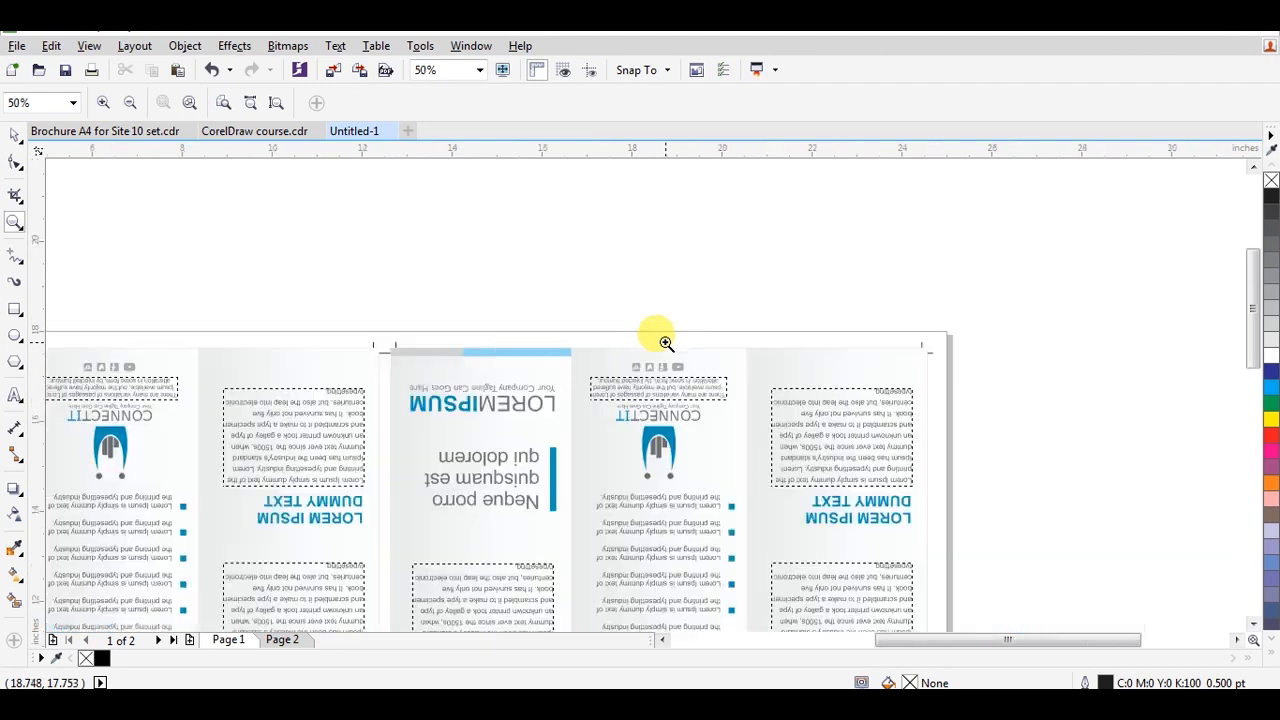
right_click(672, 372)
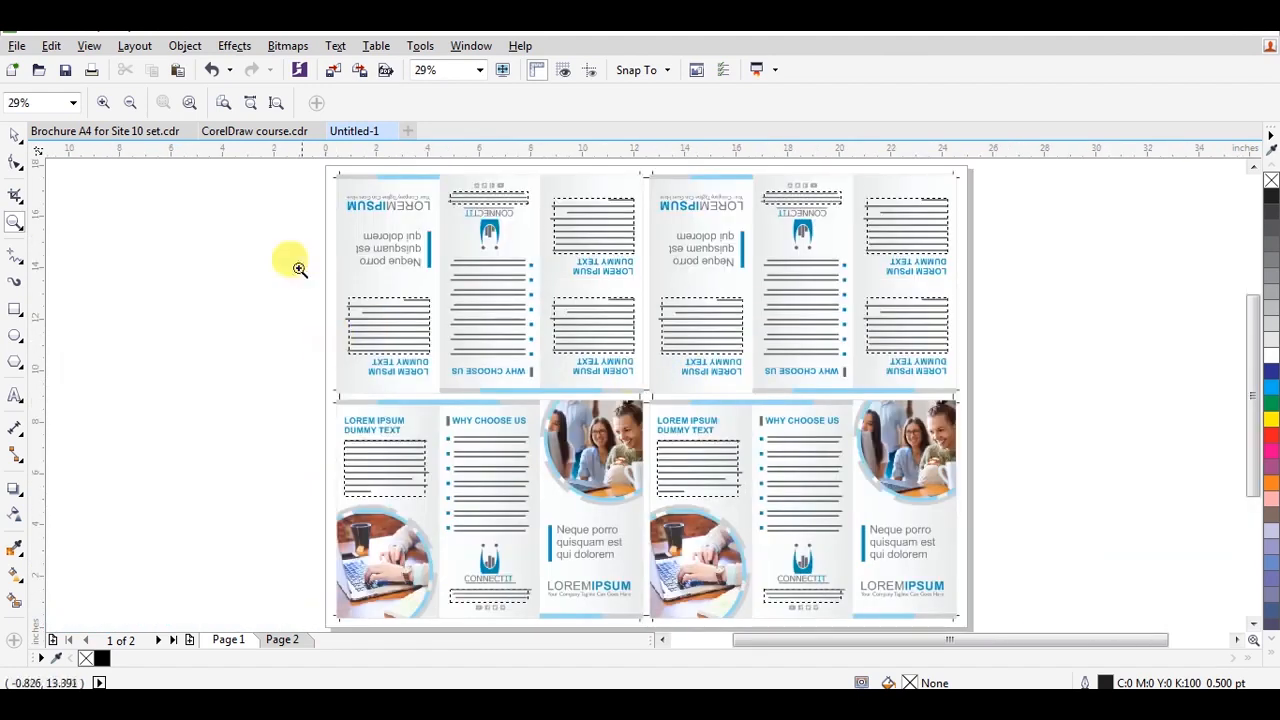
click(252, 133)
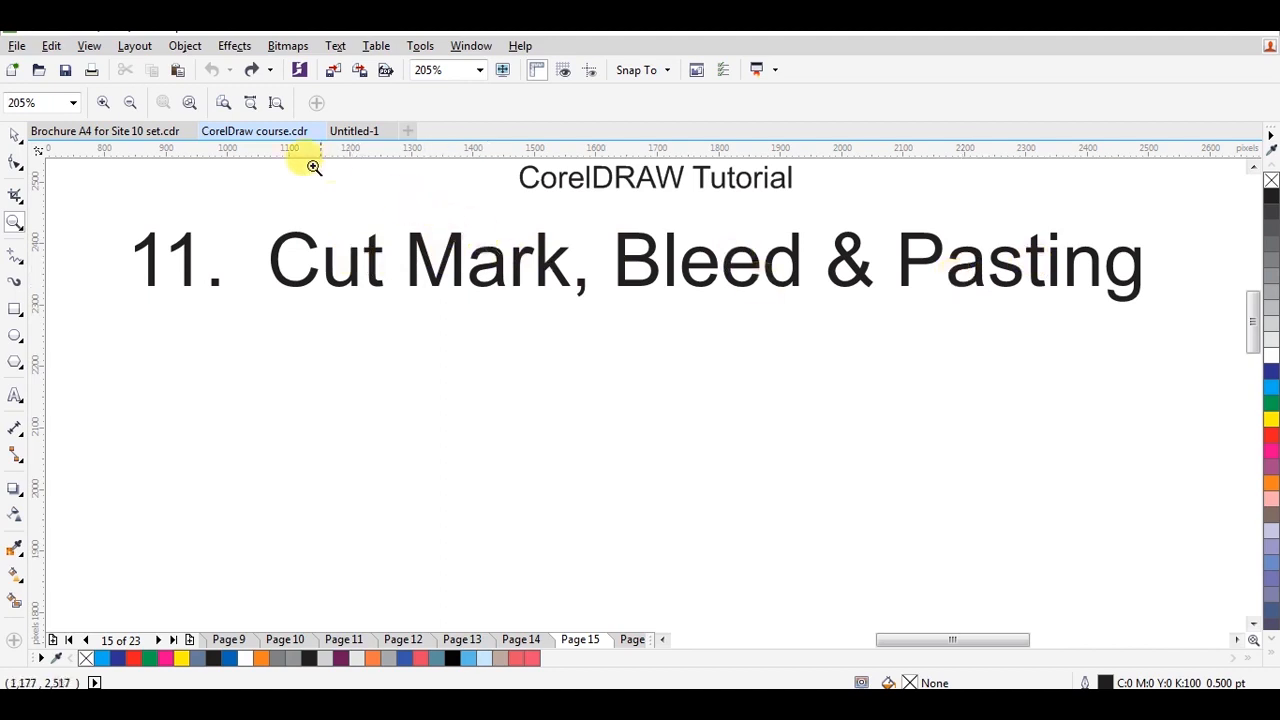
click(352, 136)
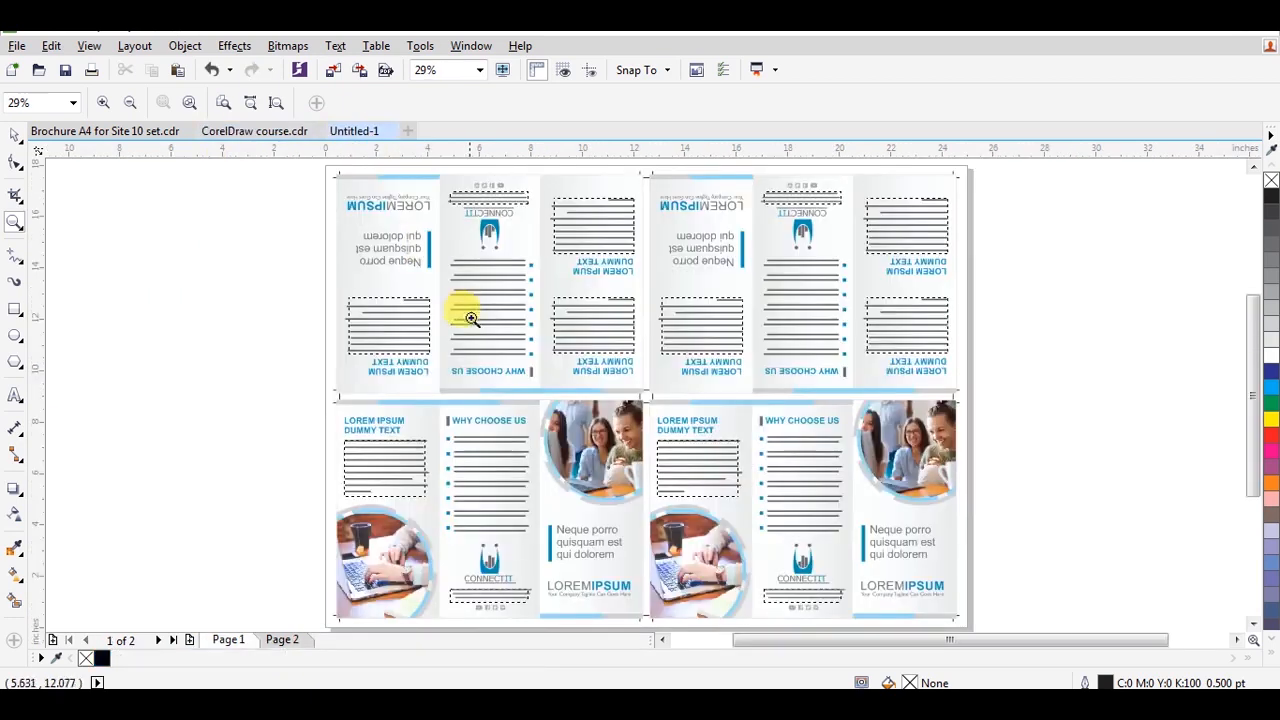
drag(314, 171, 925, 193)
key(space)
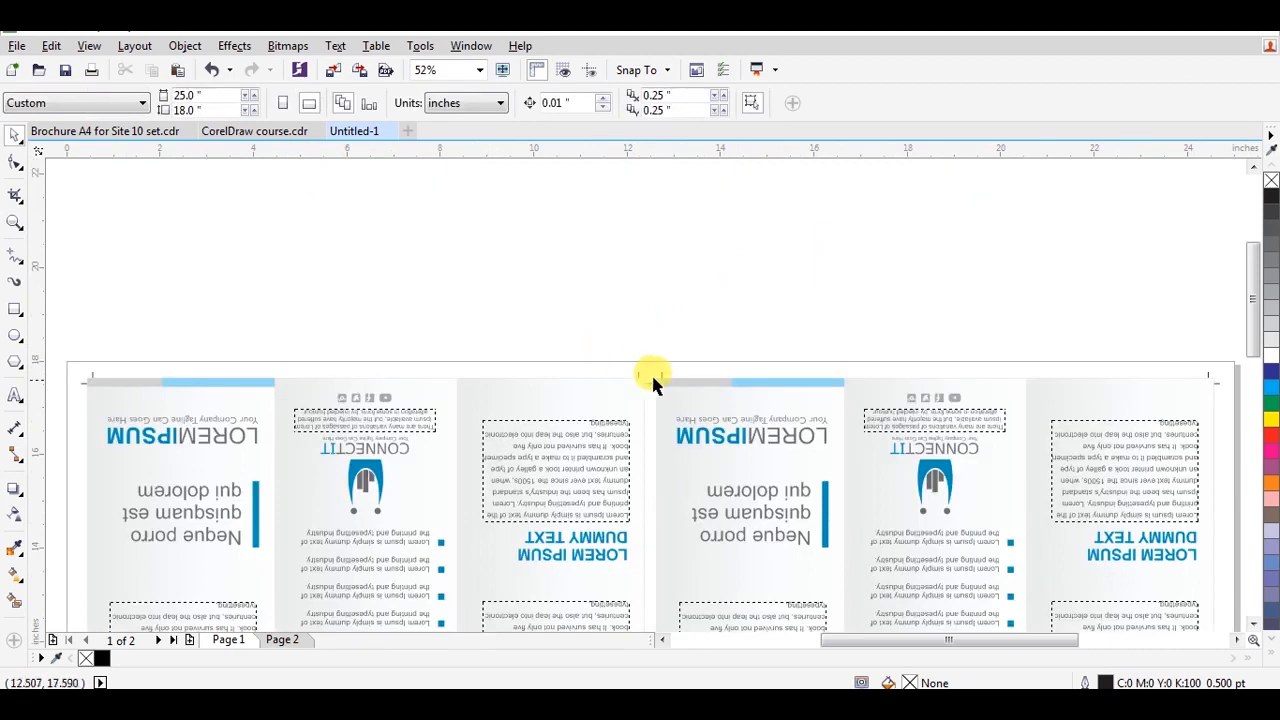
scroll(681, 362, down, 2)
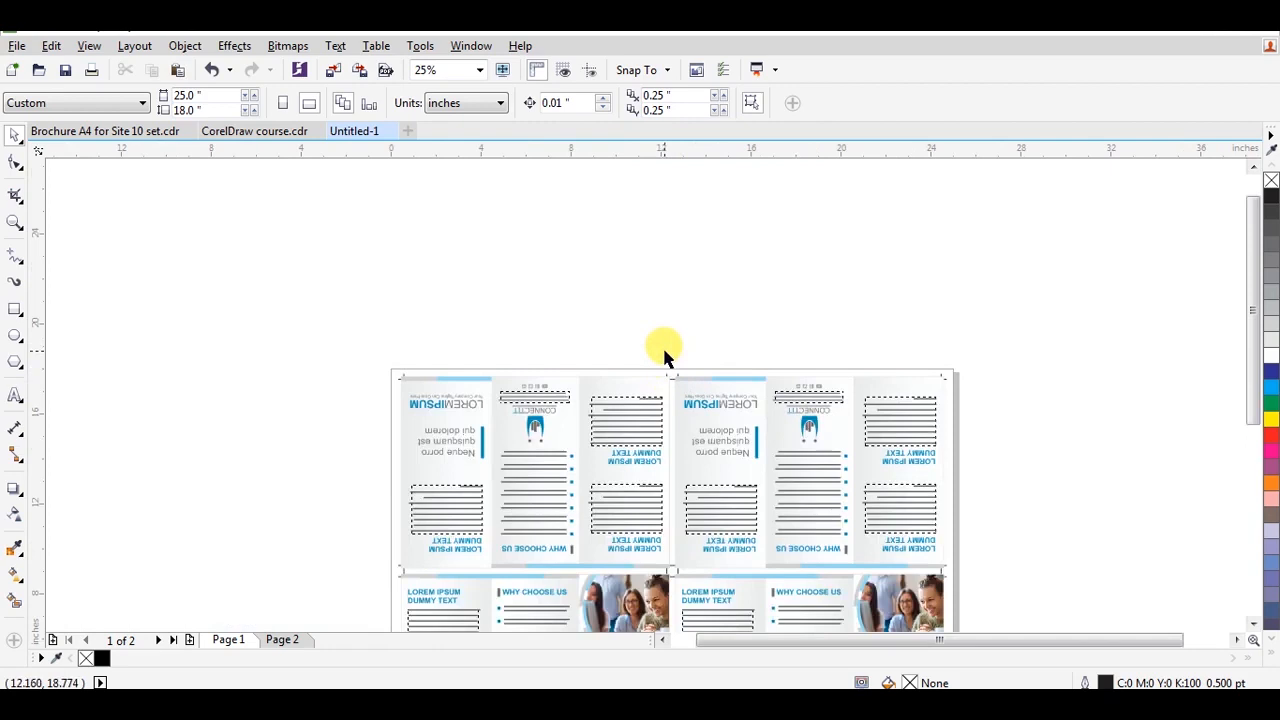
drag(370, 356, 1006, 395)
key(space)
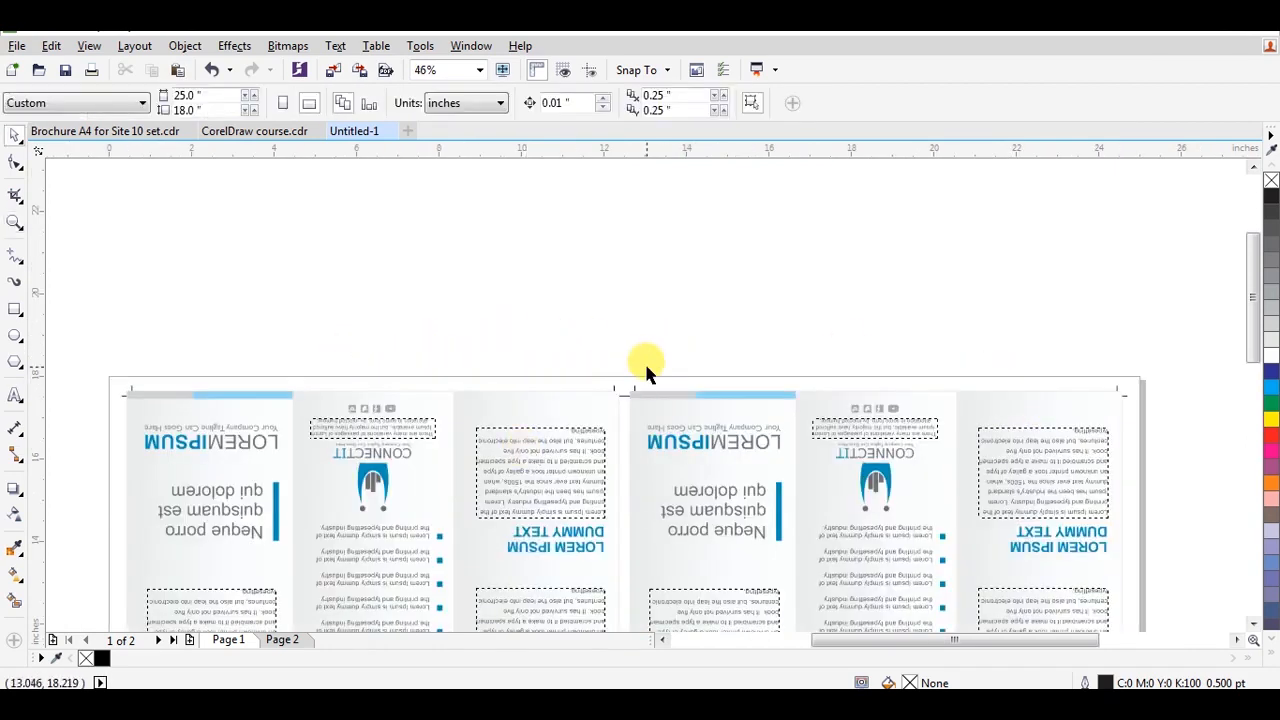